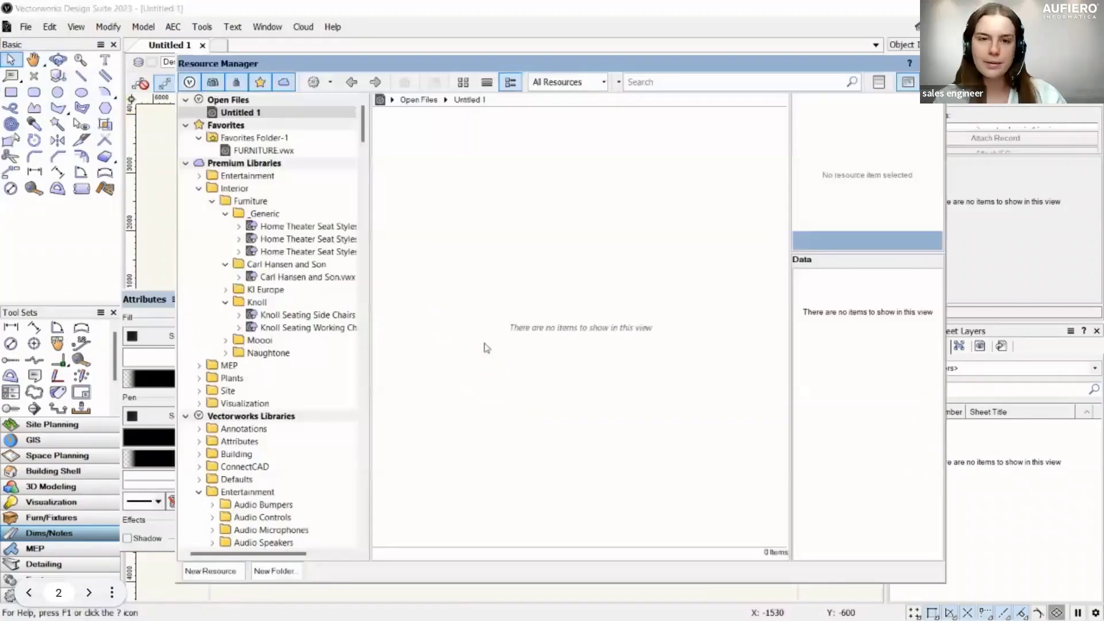
Create a new record format resource in Untitled 1 and name it ZONA DE CONSTRUCCIÓN
right_click(475, 260)
mouse_move(516, 296)
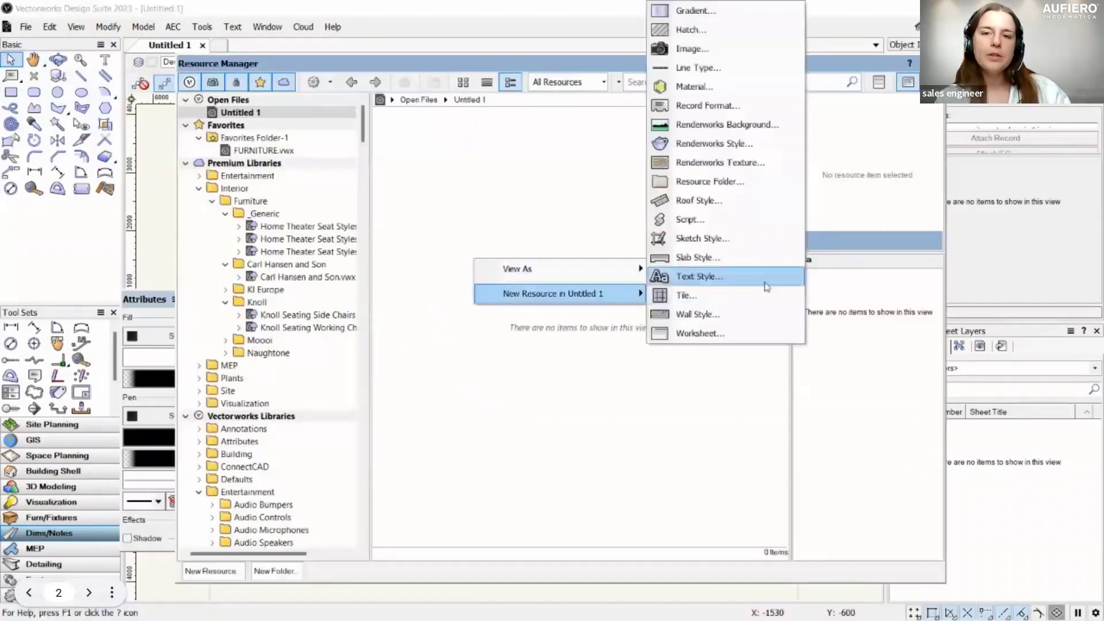
click(707, 106)
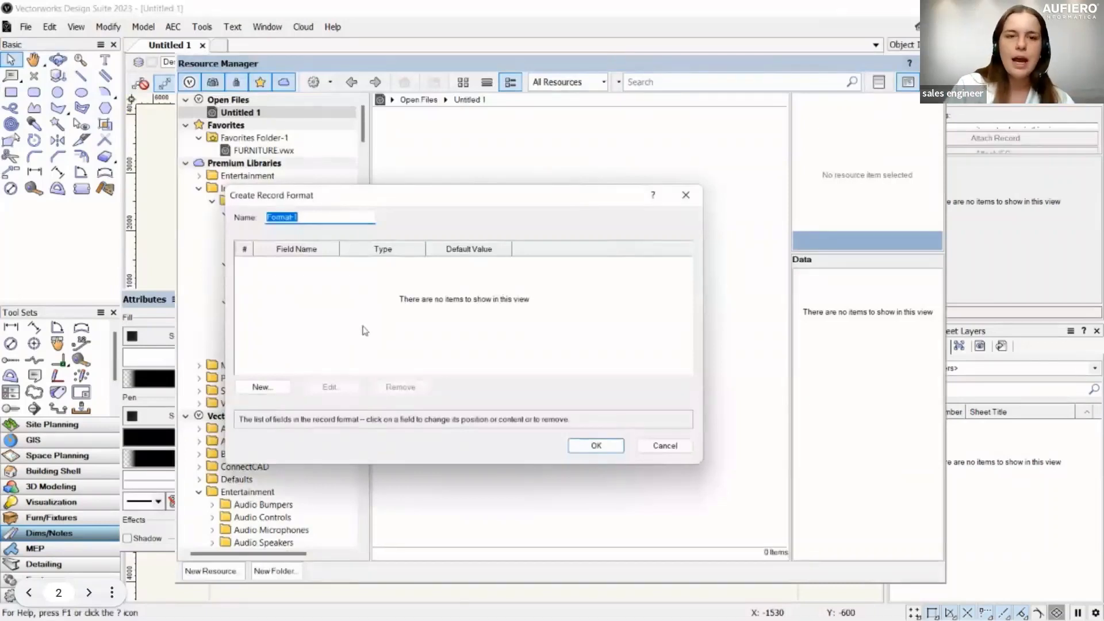
text(ZONA DE )
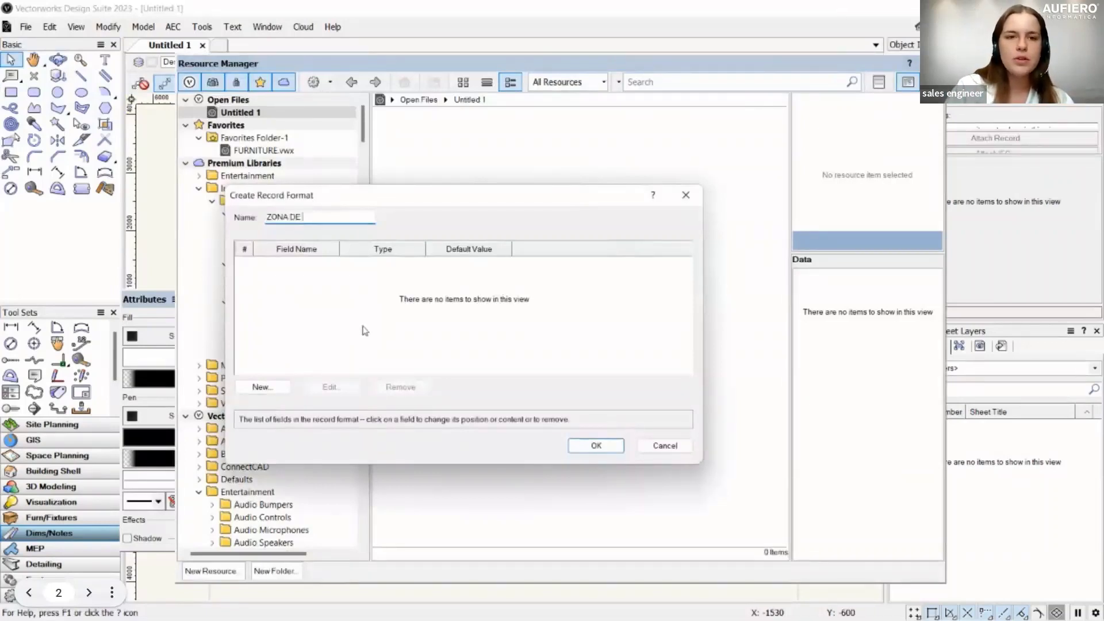
text(CONSTRUCC)
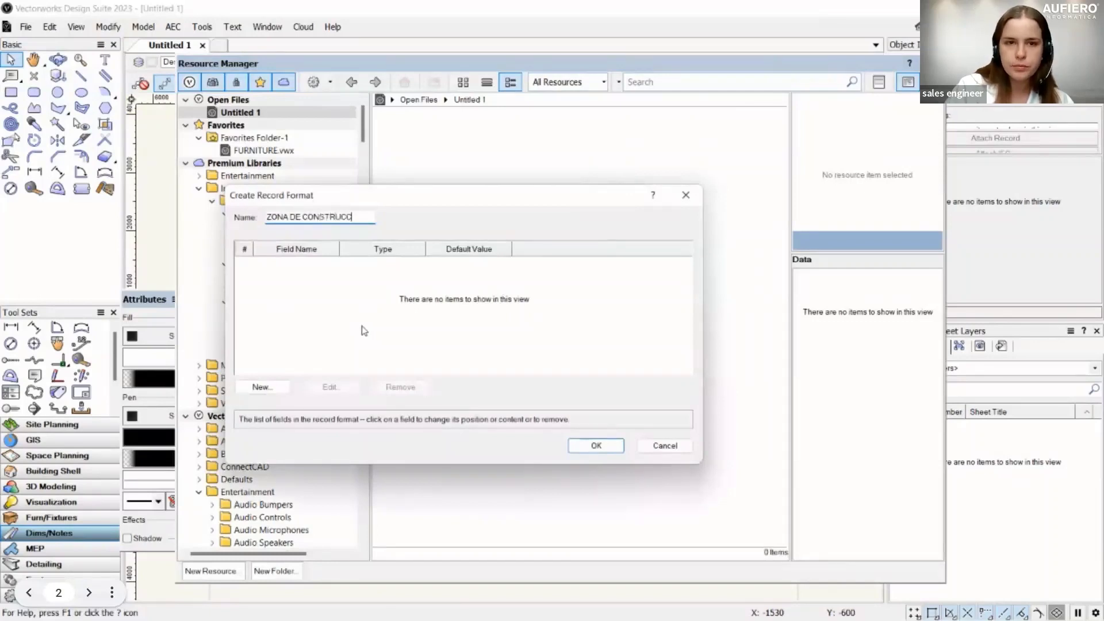
text(ION)
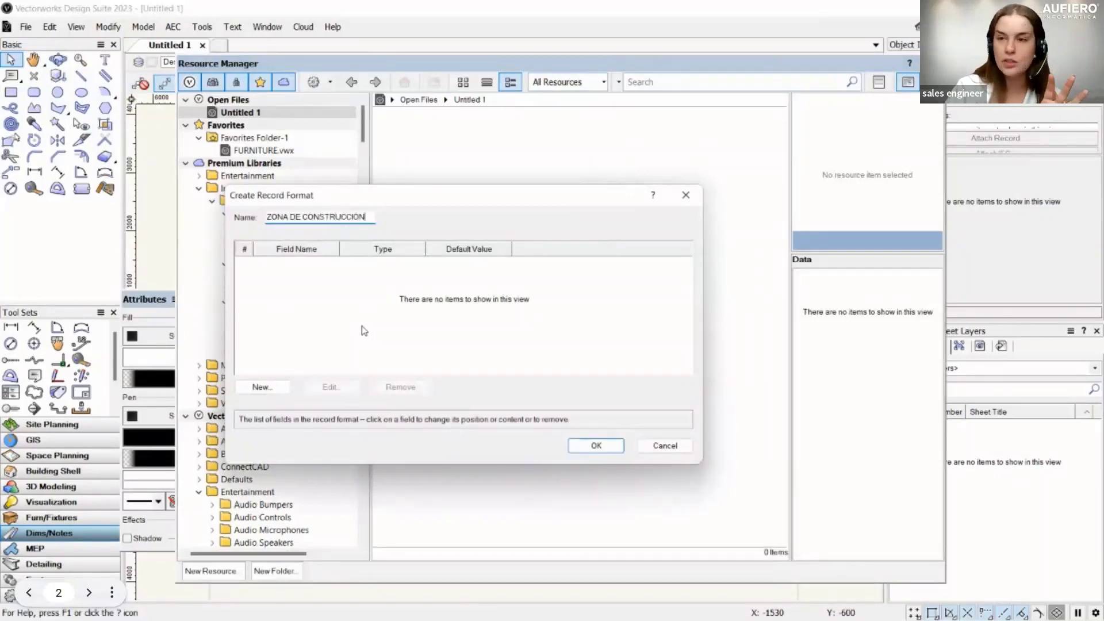
Add a field named NÚMERO of type Number, with the General number format and a default value of 1
click(262, 387)
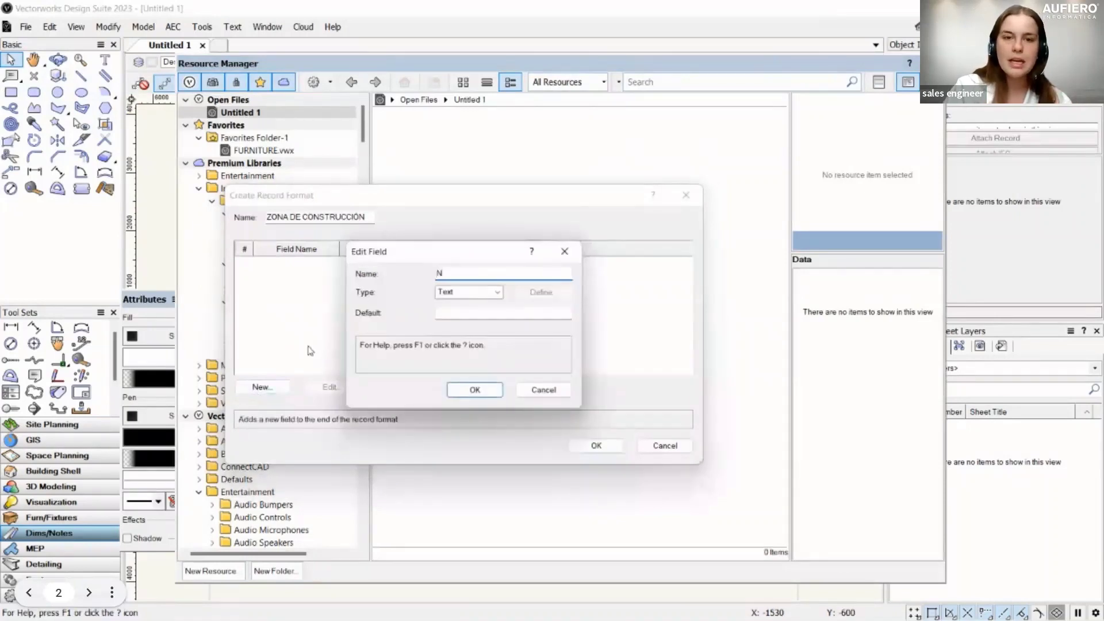
text(NÚMERO)
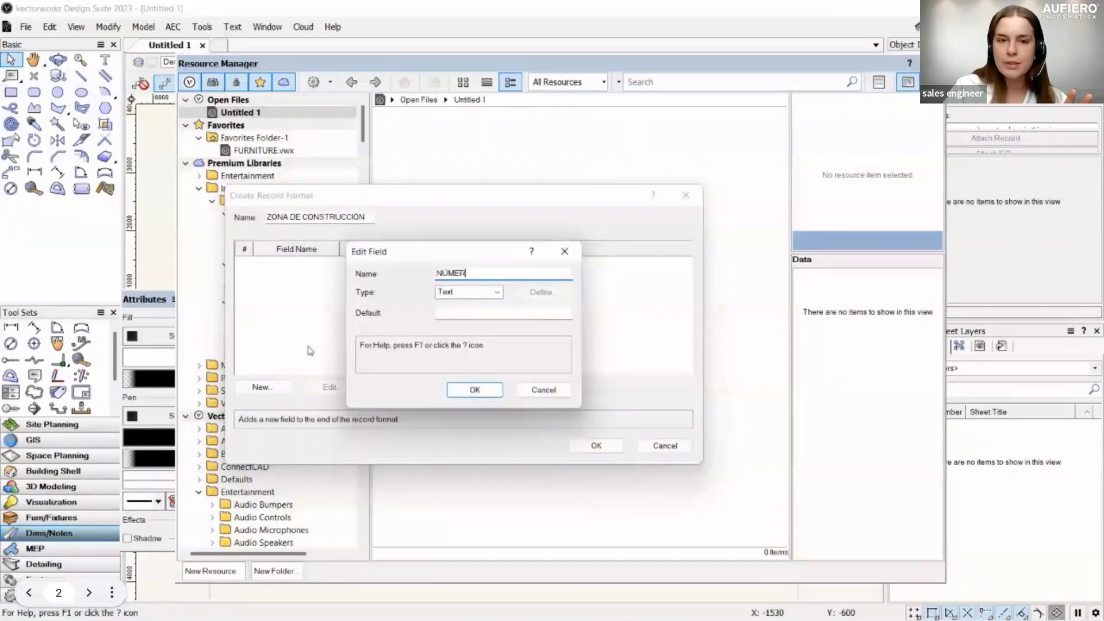
click(455, 294)
click(450, 331)
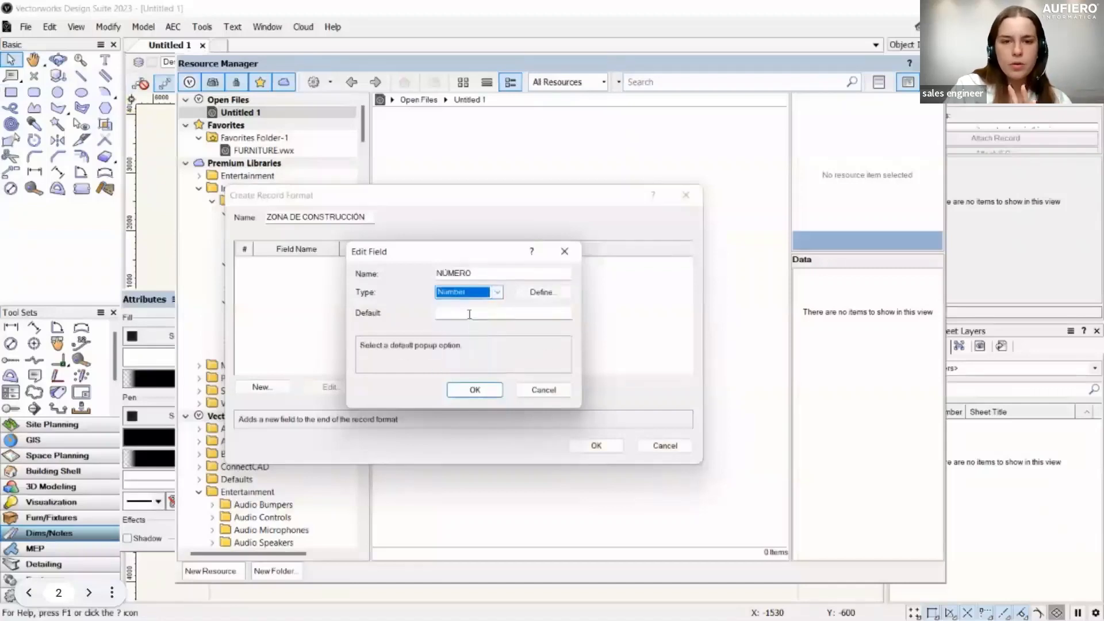
click(469, 312)
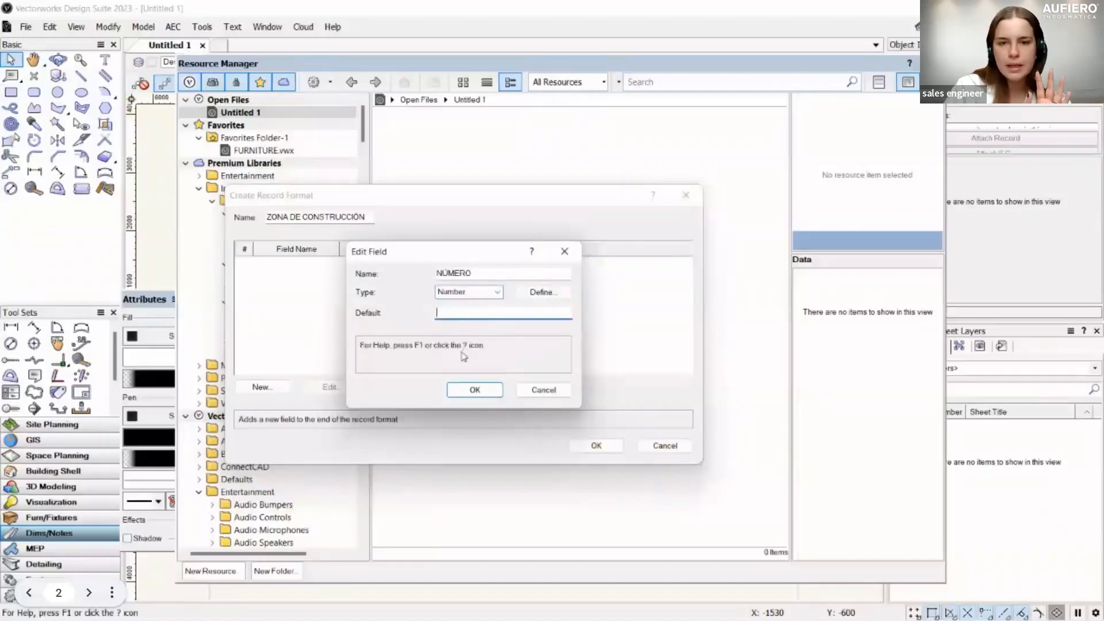
click(543, 293)
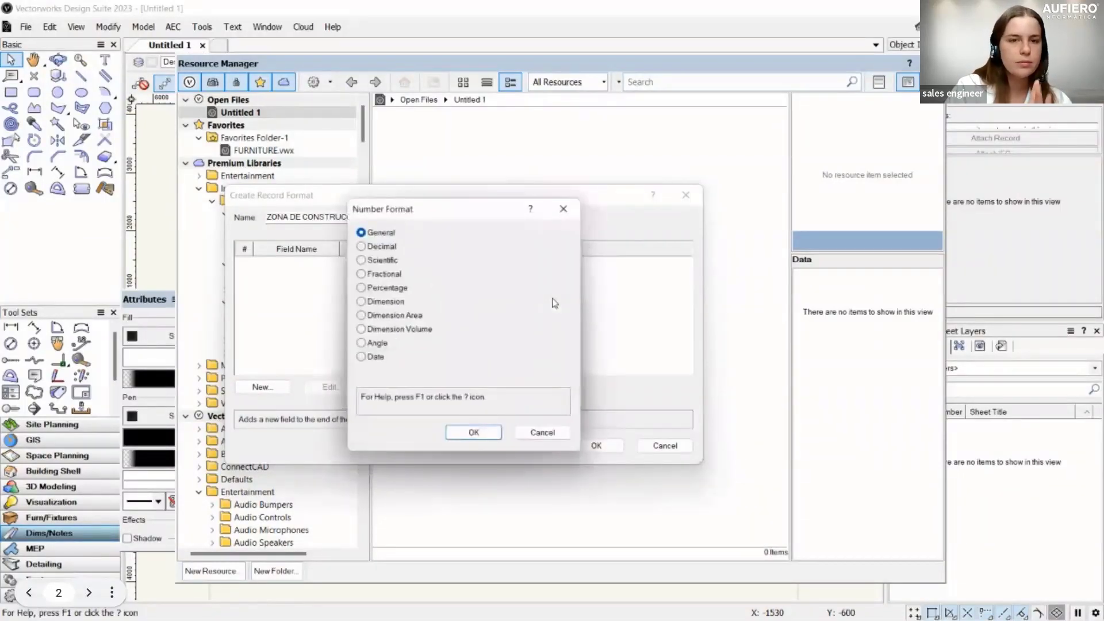
click(487, 437)
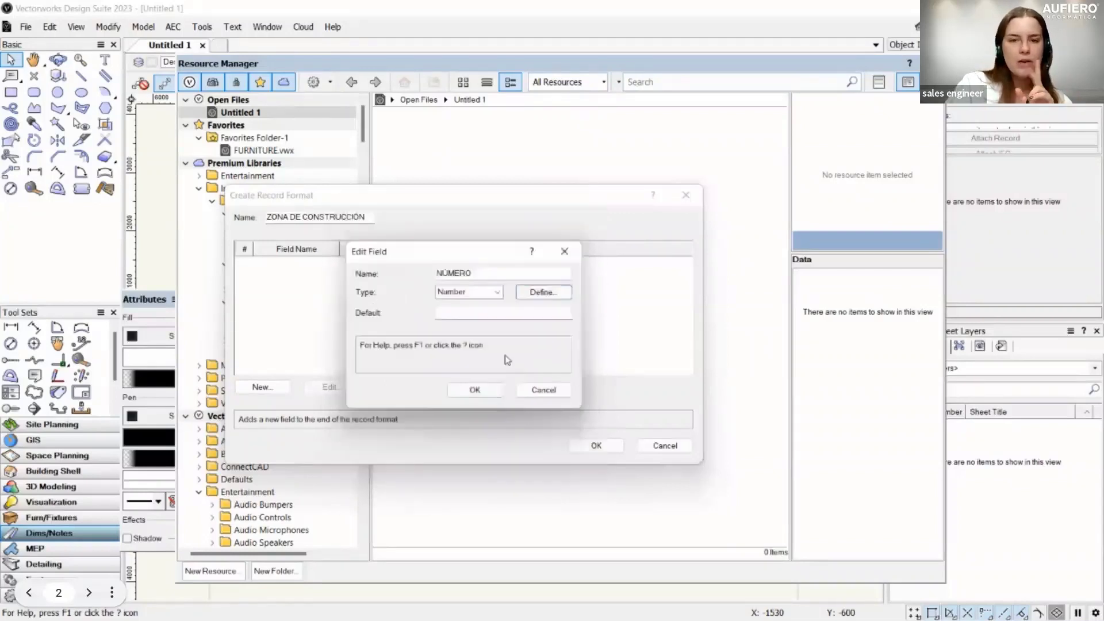
click(507, 314)
text(1)
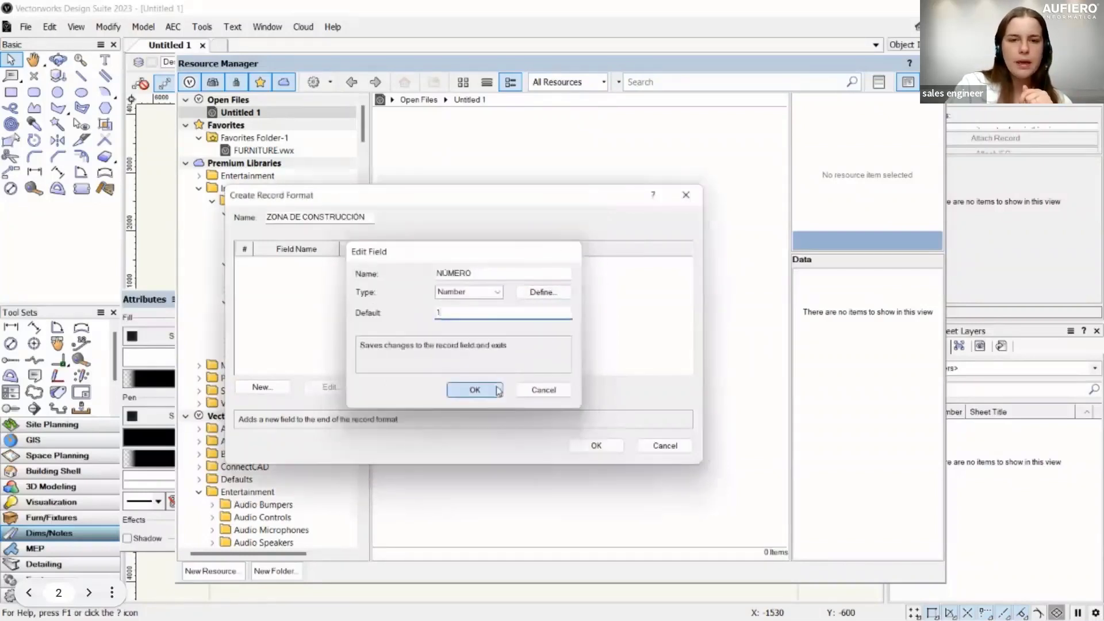
click(475, 390)
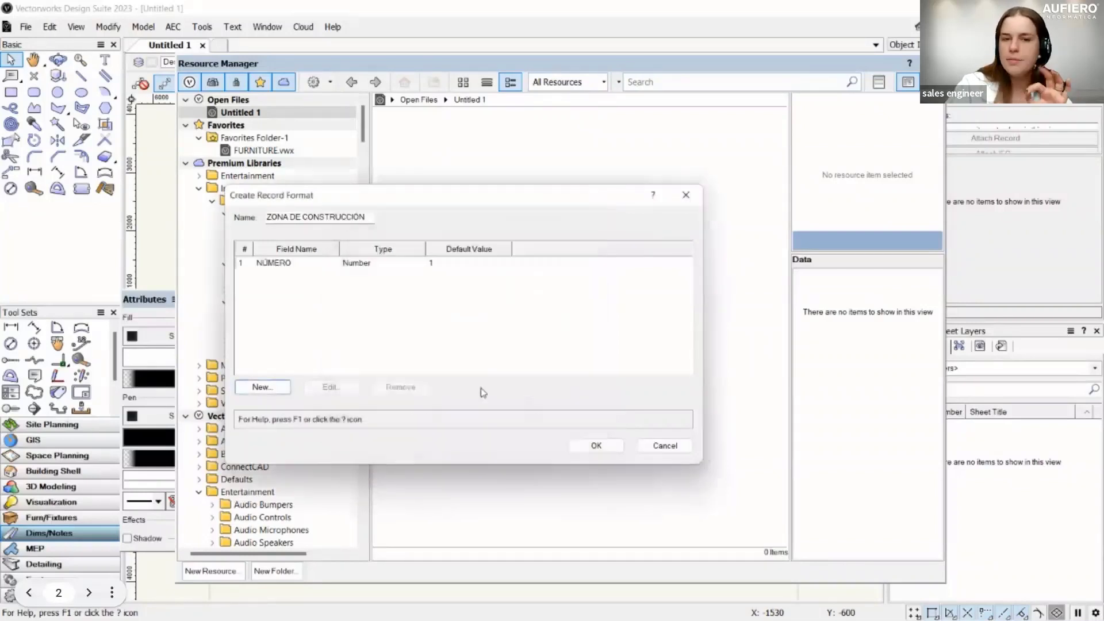
Add a second field named ETAPA to the record format and set its type to Pop-up
click(276, 392)
text(E)
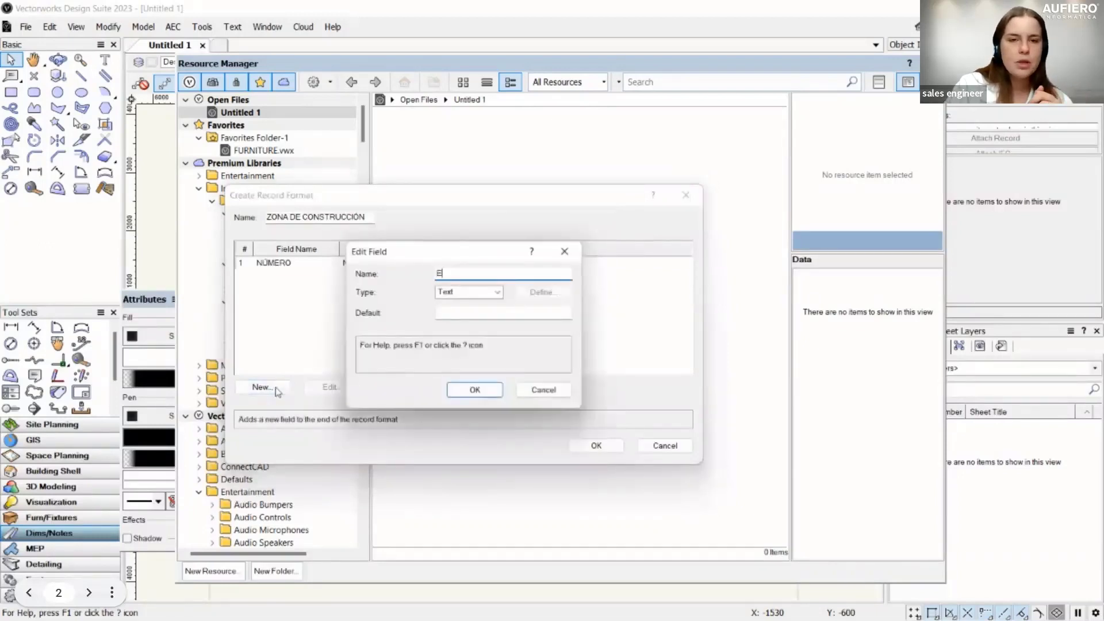
text(TAPA)
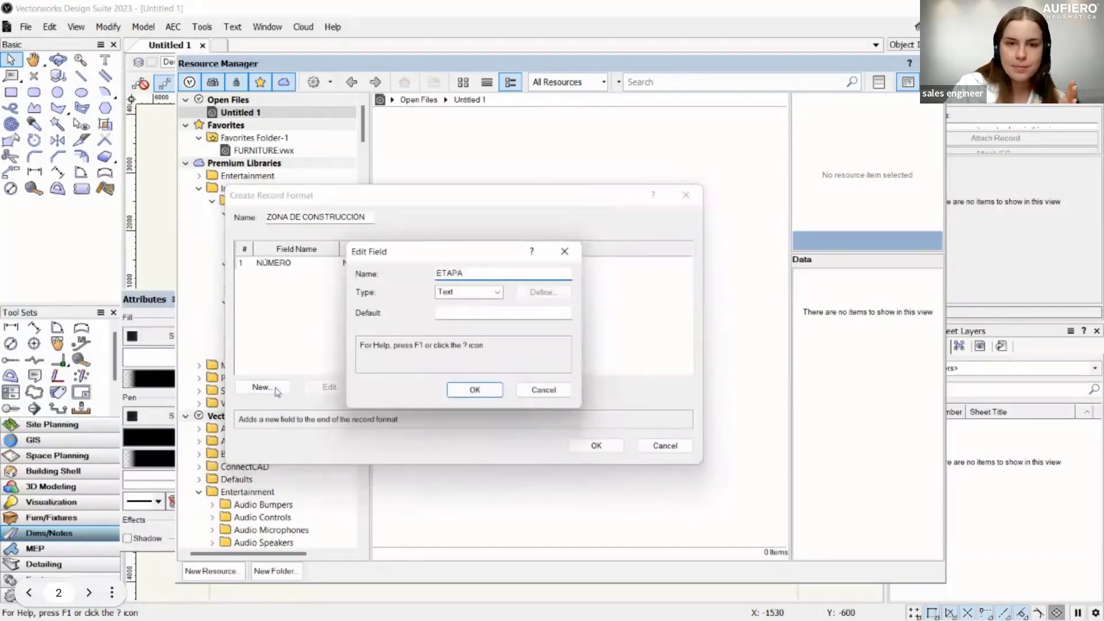
click(497, 292)
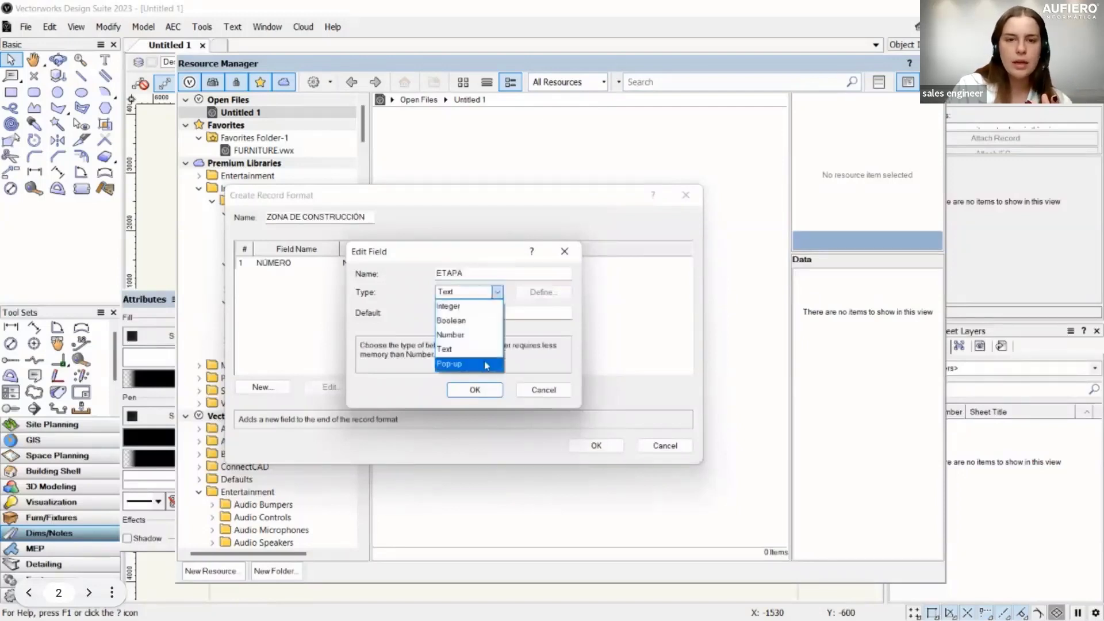
click(486, 365)
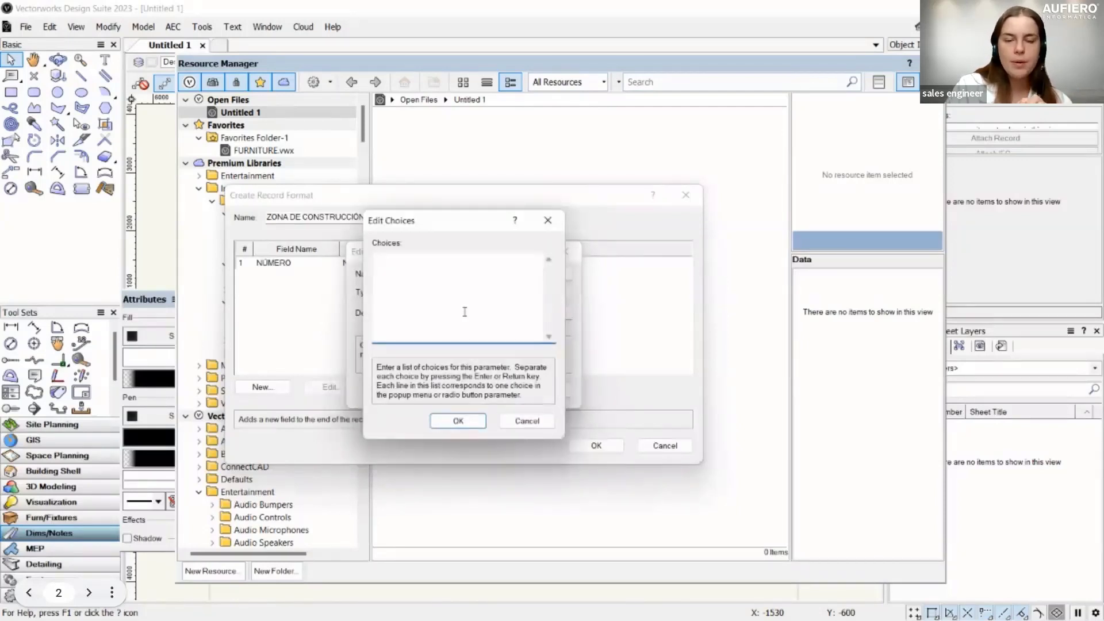
Define the ETAPA choices DESPALME, CIMENTACIÓN, OBRA NEGRA and OBRA GRIS on separate lines, and save the field
text(DESPA)
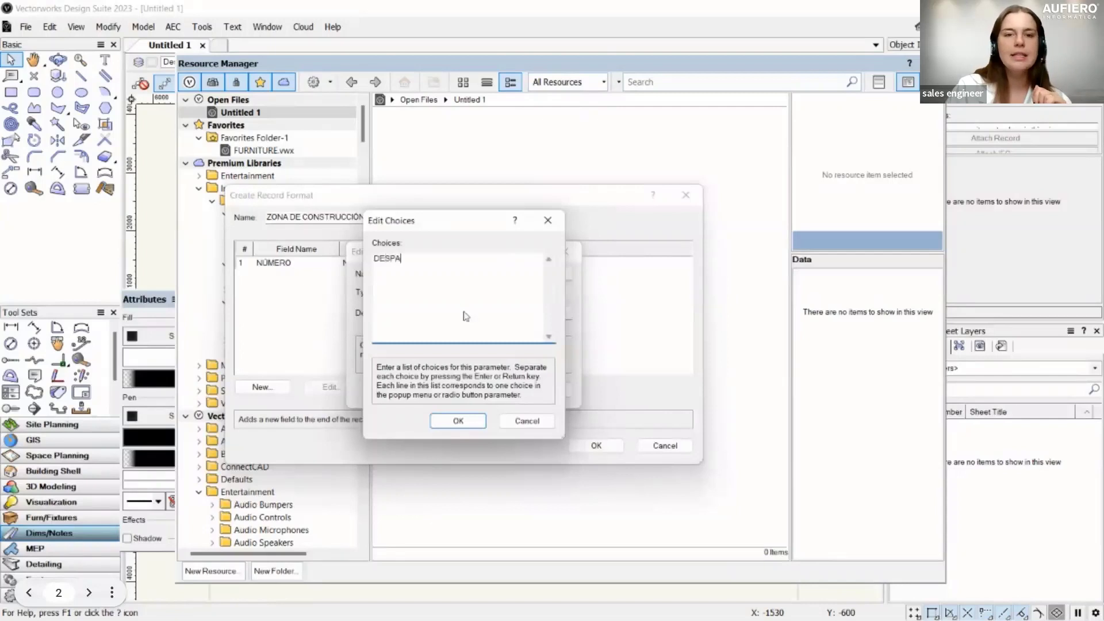
text(LME)
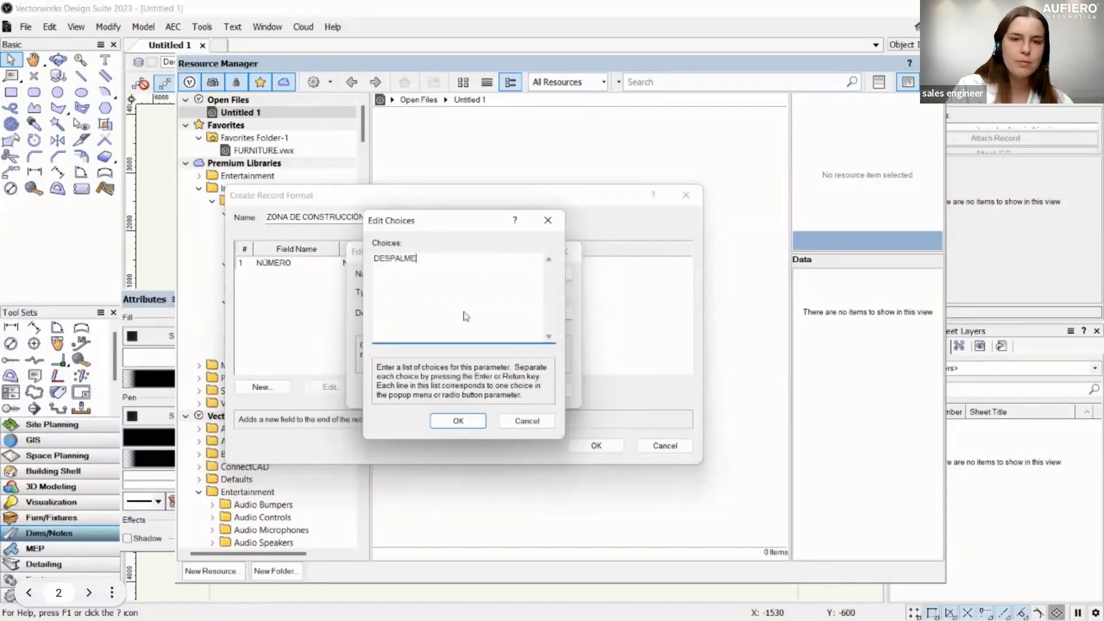
key(Return)
text(OBRA)
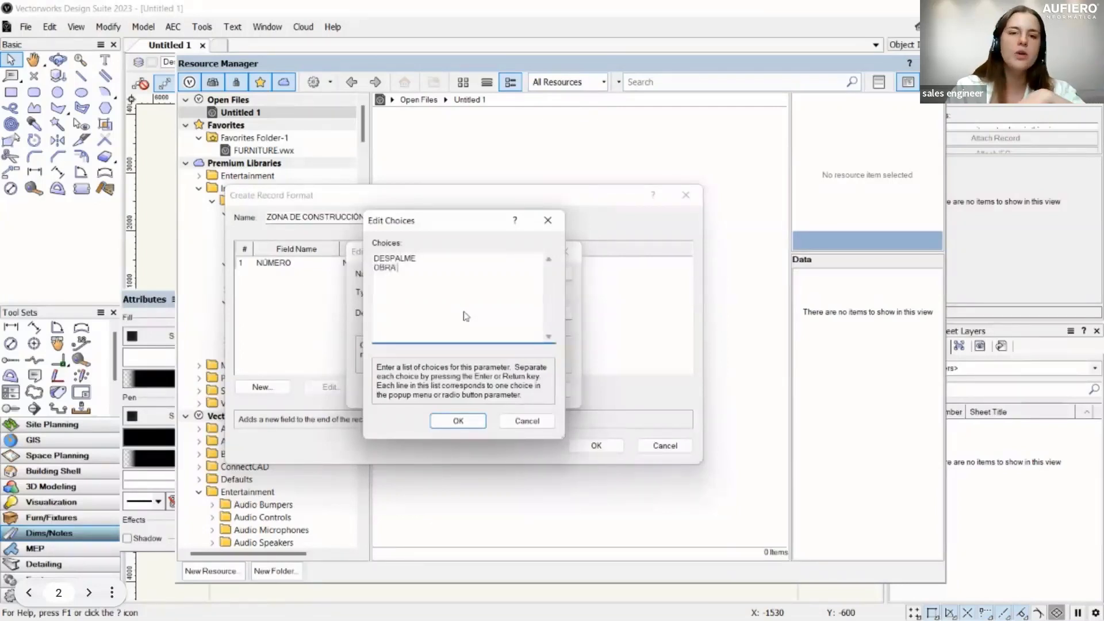
key(BackSpace)
key(BackSpace)
key(BackSpace)
text(IMEN)
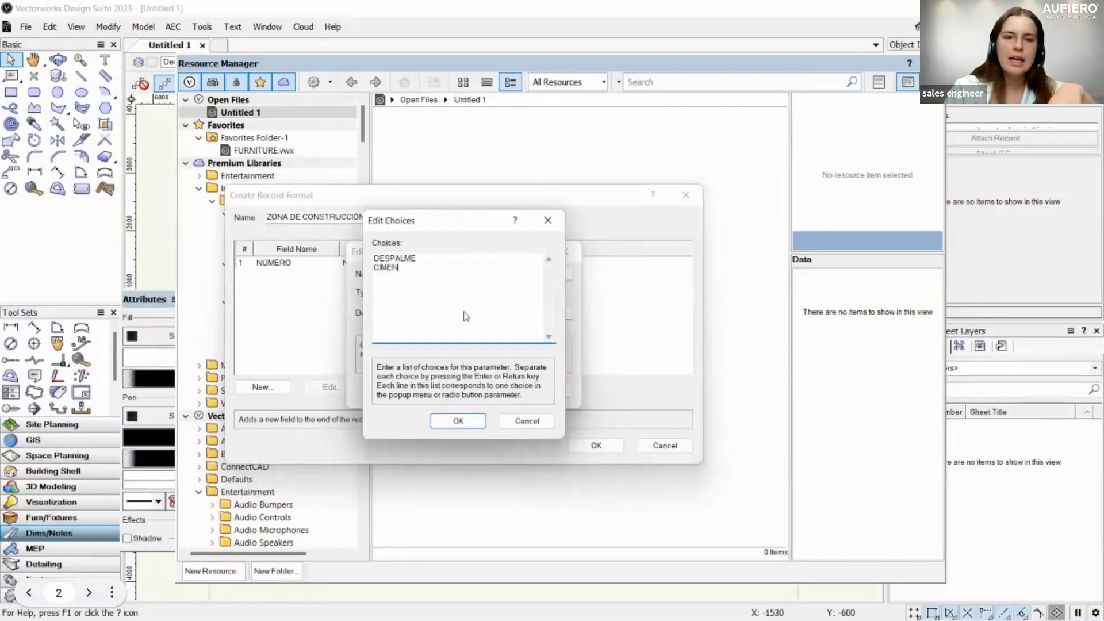
text(TACIO)
key(BackSpace)
key(BackSpace)
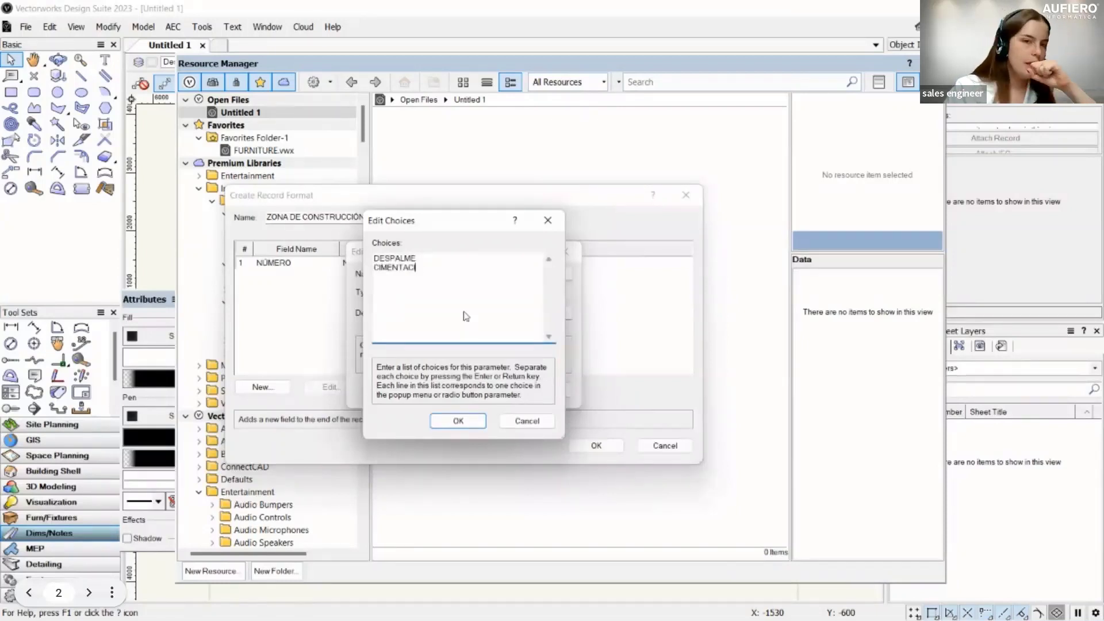
text(ÓN)
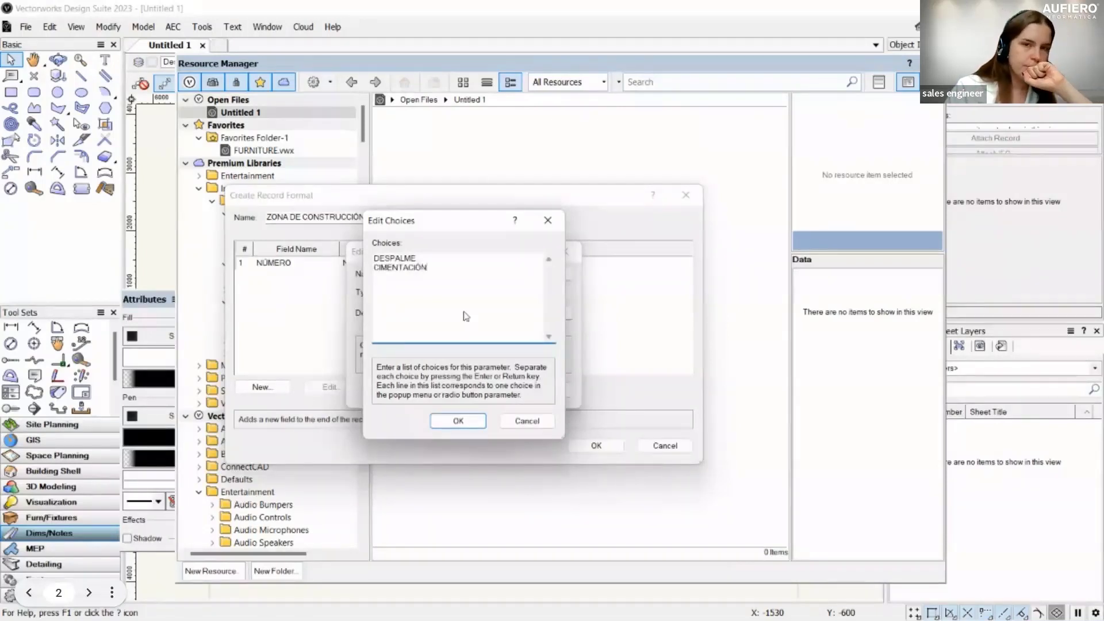
key(Return)
text(OB)
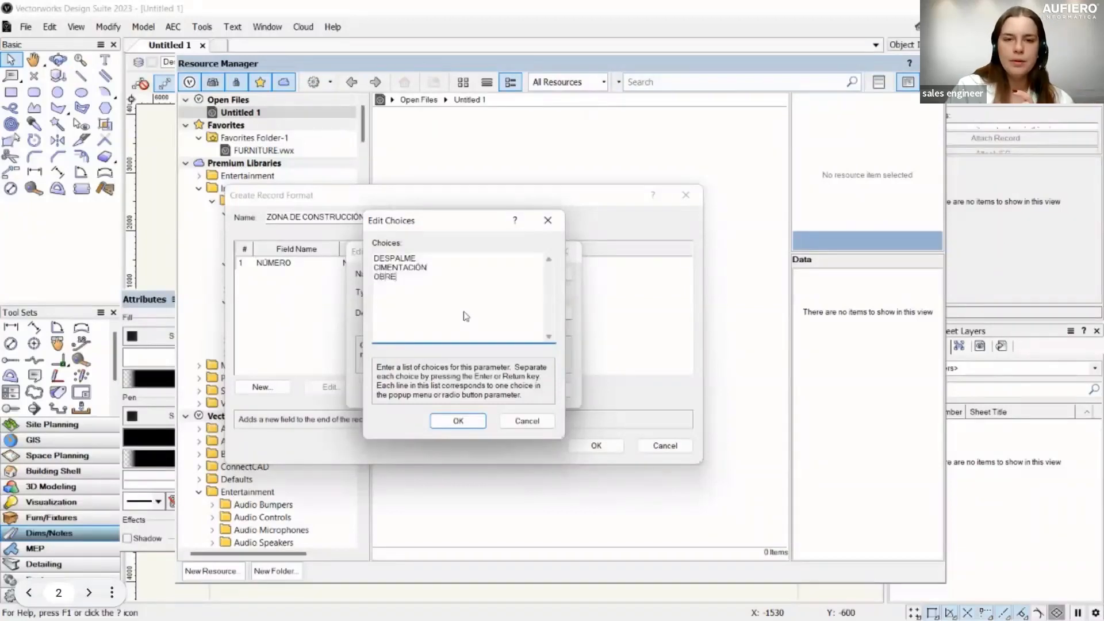
text(RA NEGRA )
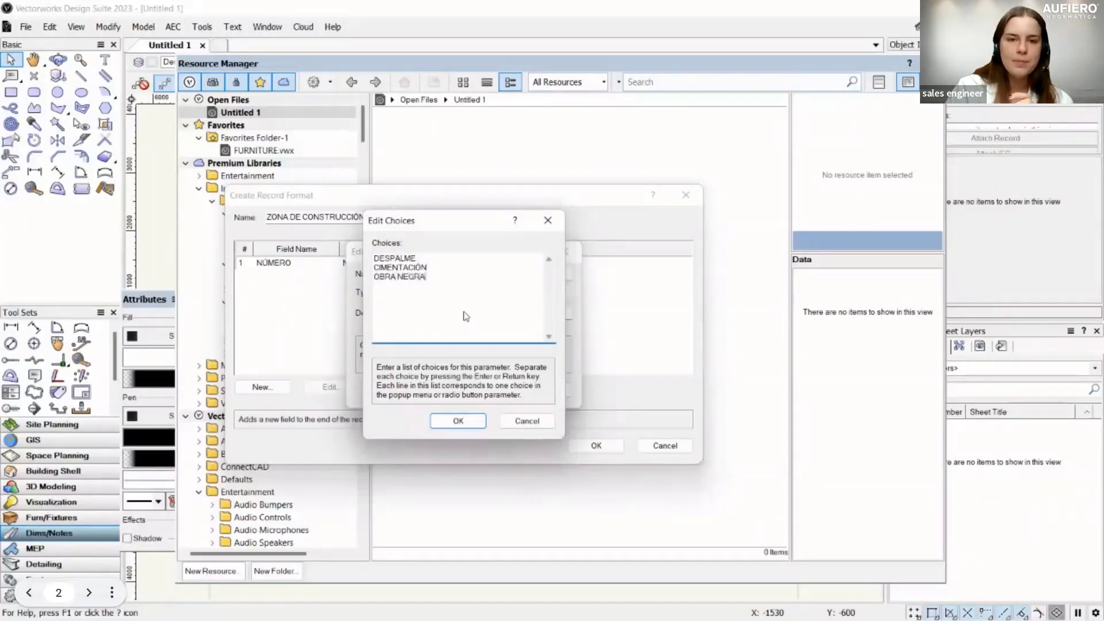
text(OBRA GRIS)
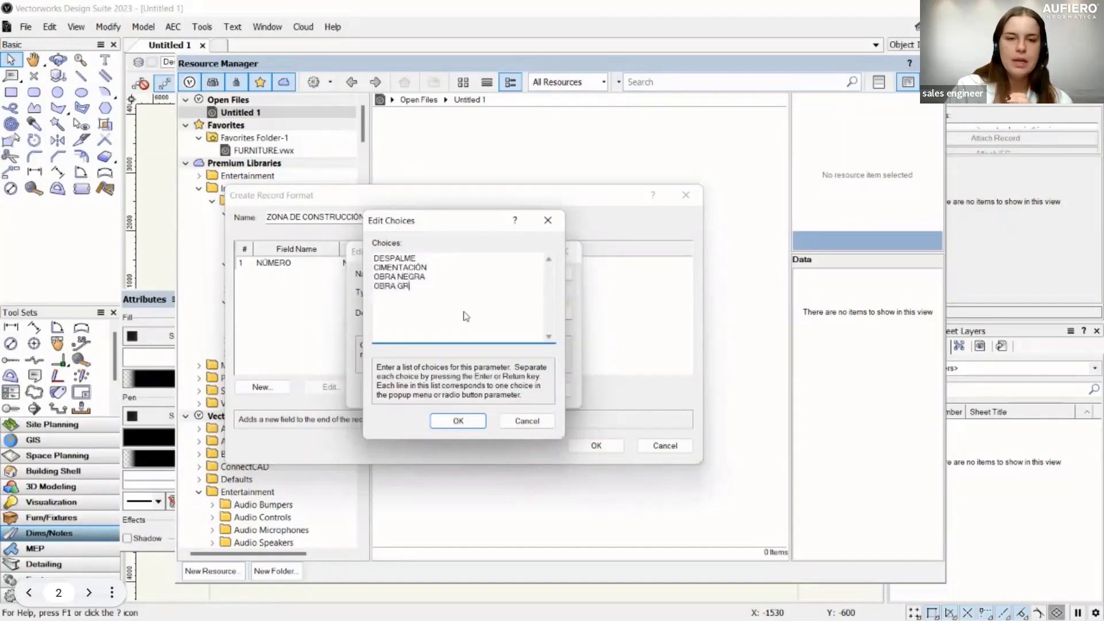
click(475, 423)
click(464, 388)
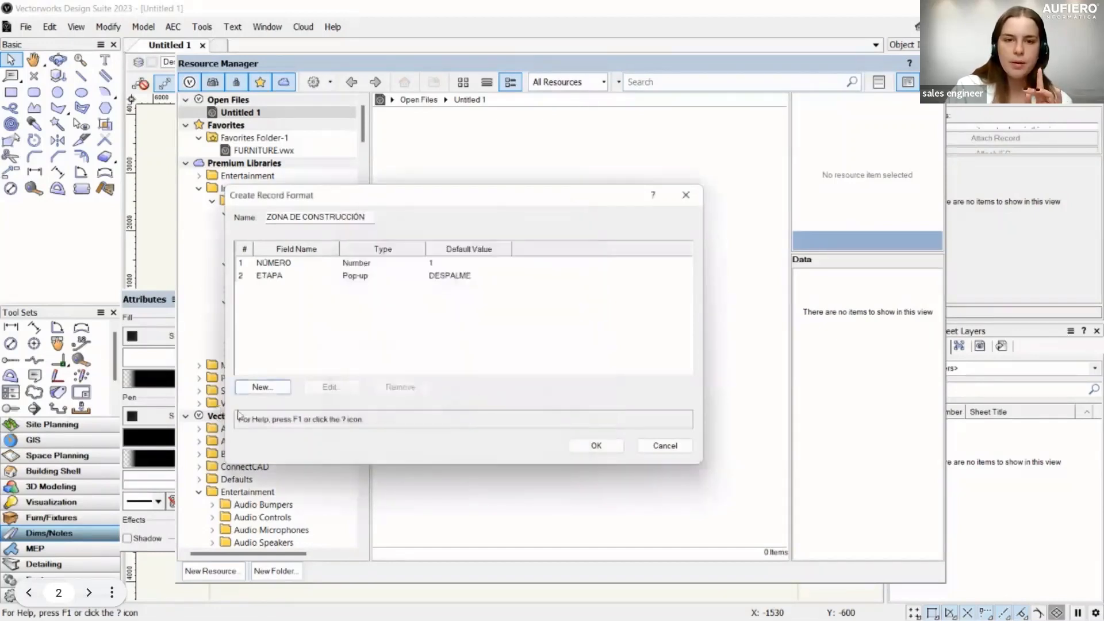
Add a Boolean field named ACTIVIDAD with default False and finish creating the record format
click(260, 389)
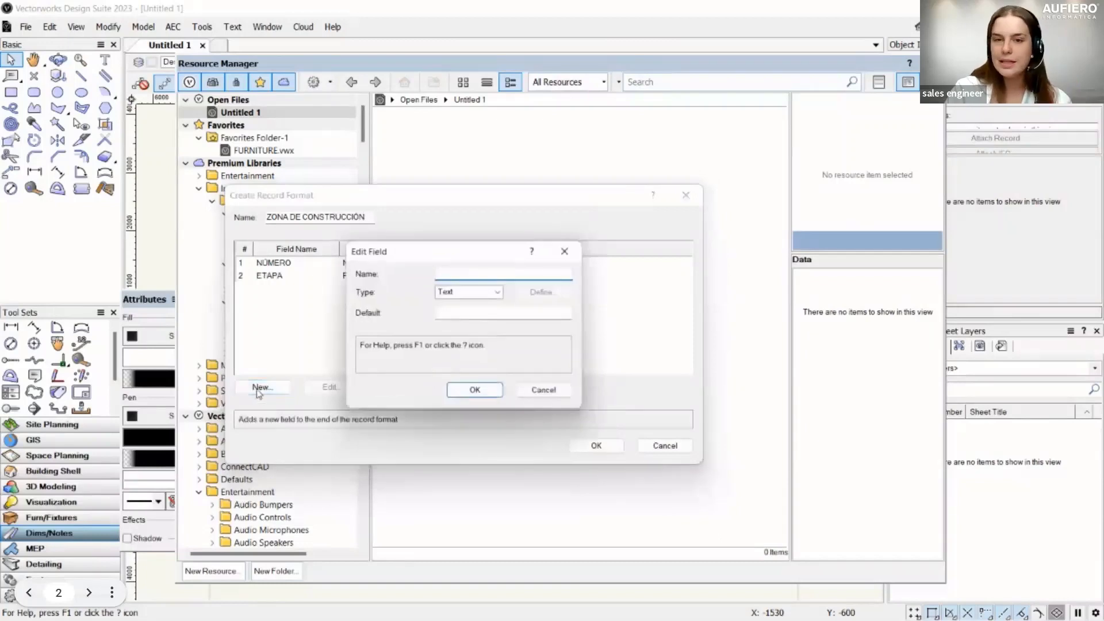
text(ACTI)
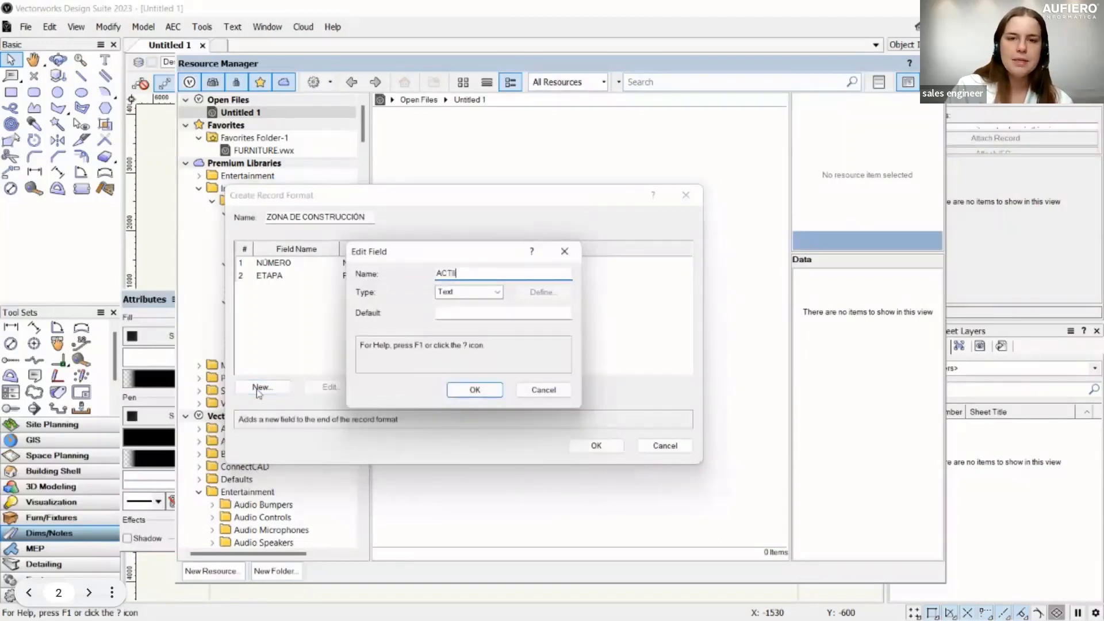
text(VIDAD)
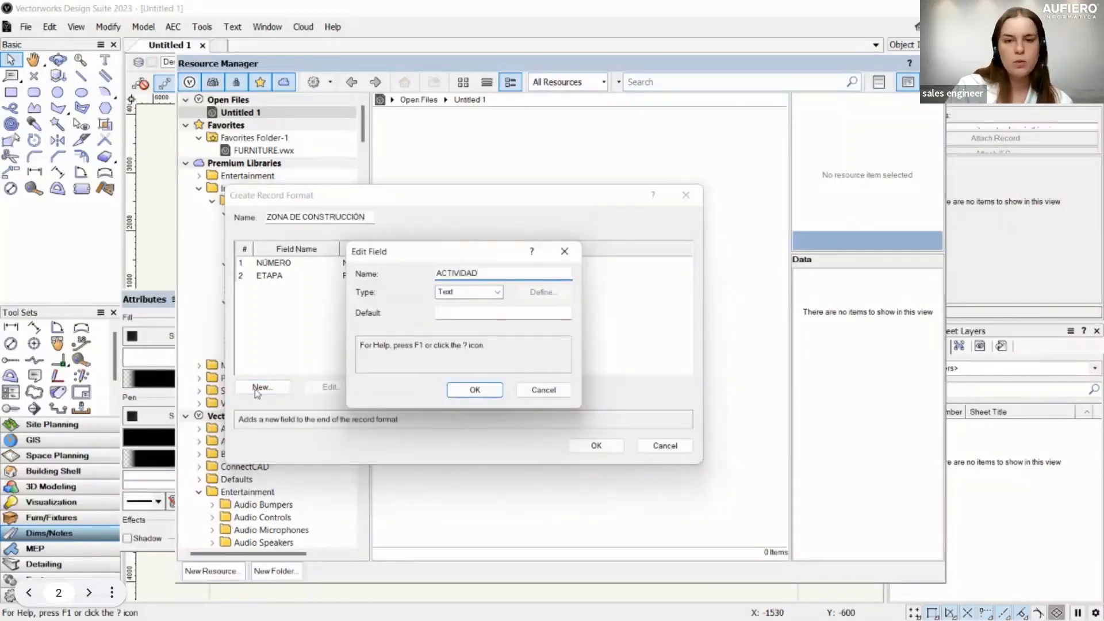
click(486, 292)
click(467, 318)
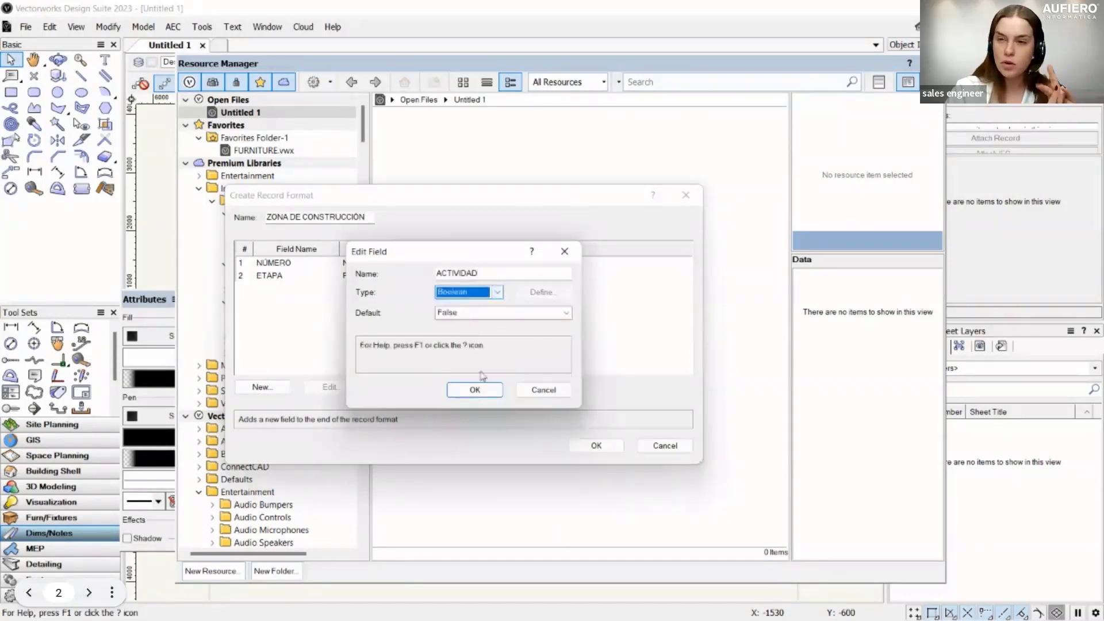
click(476, 389)
click(596, 445)
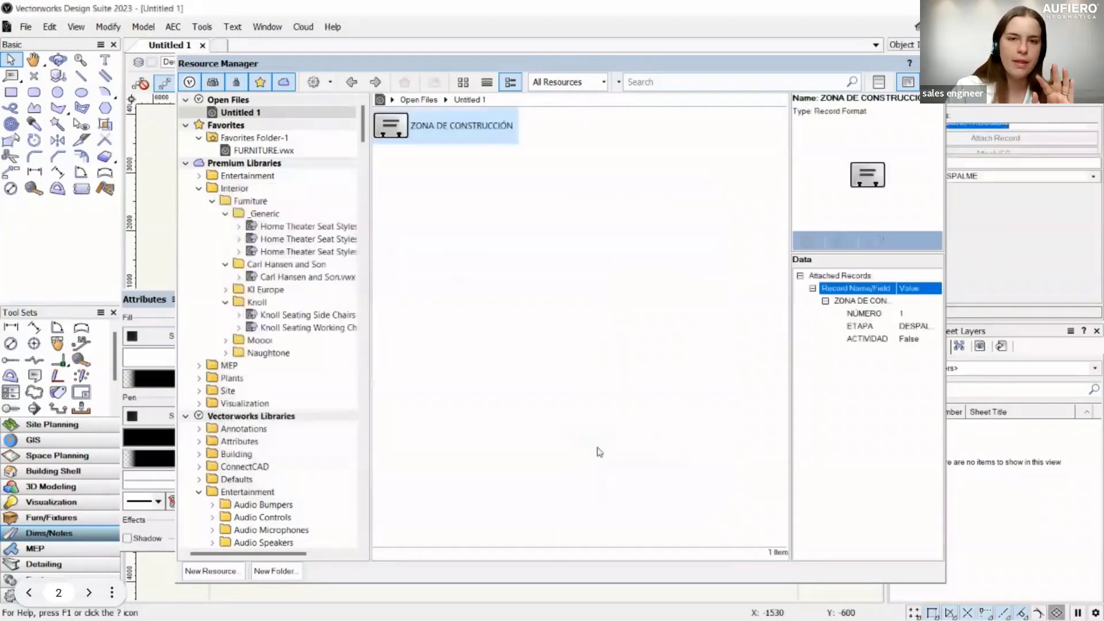
Close the Resource Manager and select all three rectangles in the drawing with the Select Similar tool
key(ctrl+r)
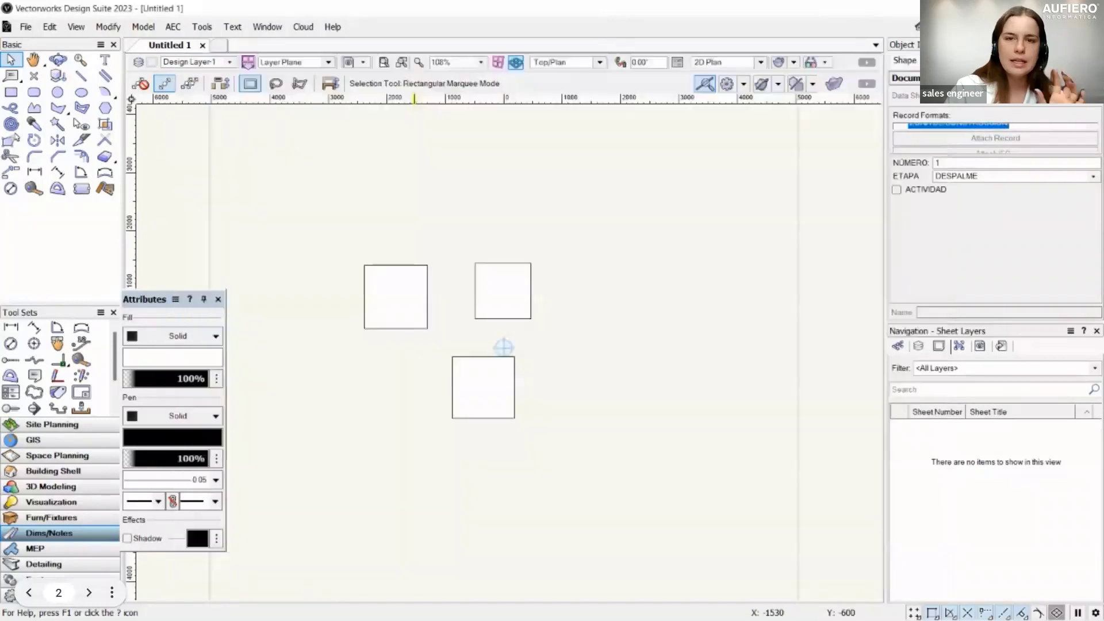
click(58, 124)
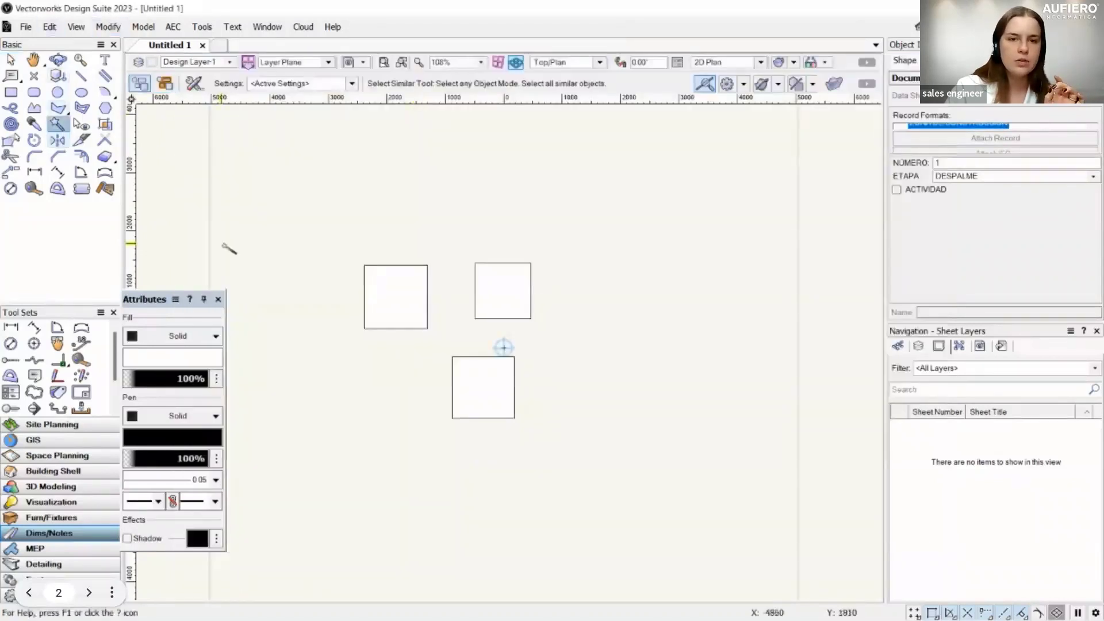
click(364, 298)
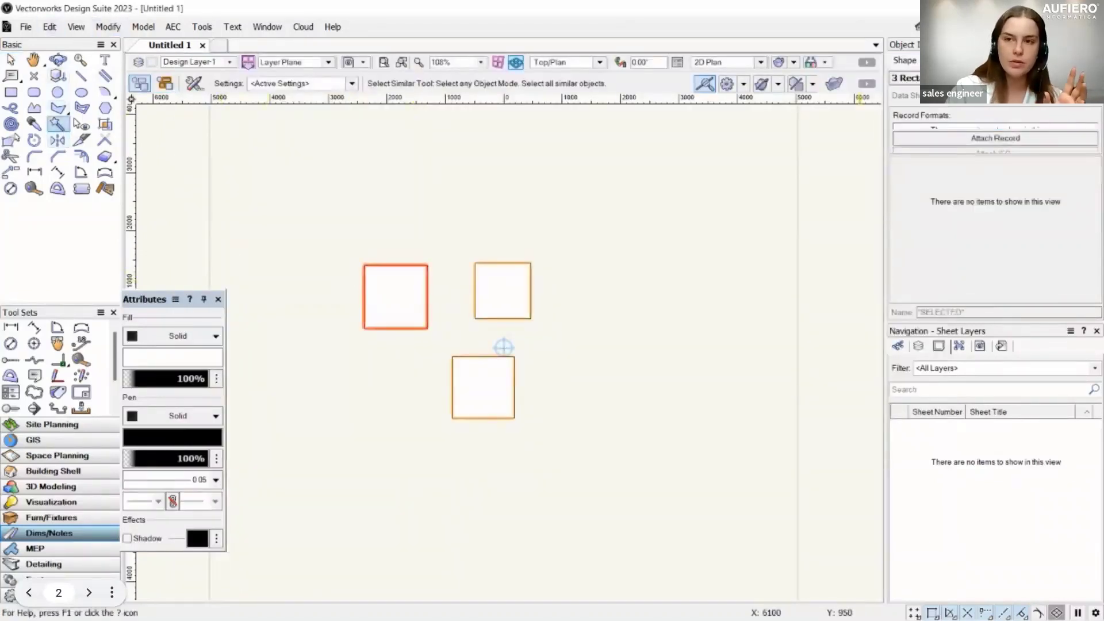
Attach the ZONA DE CONSTRUCCIÓN record format from the open file to the three selected rectangles
click(954, 60)
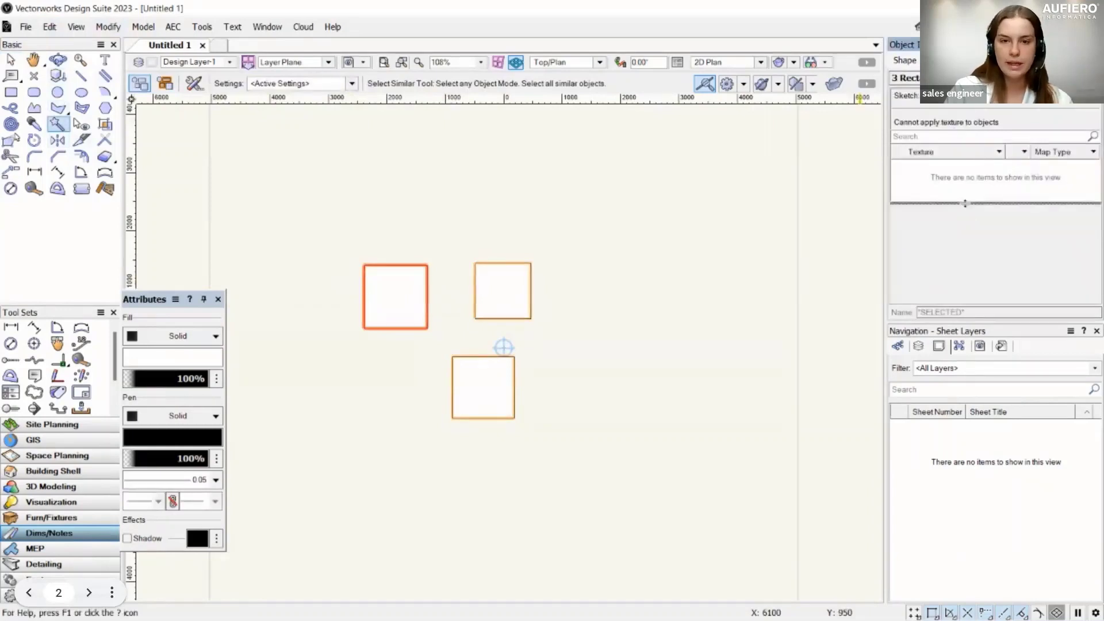
drag(965, 203, 966, 249)
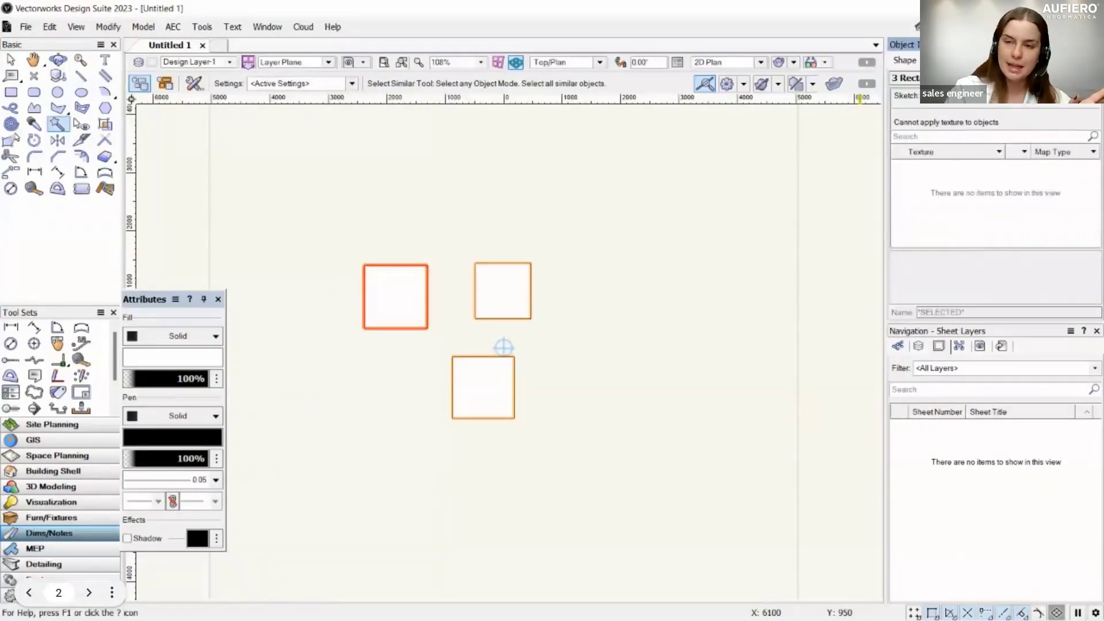
click(931, 60)
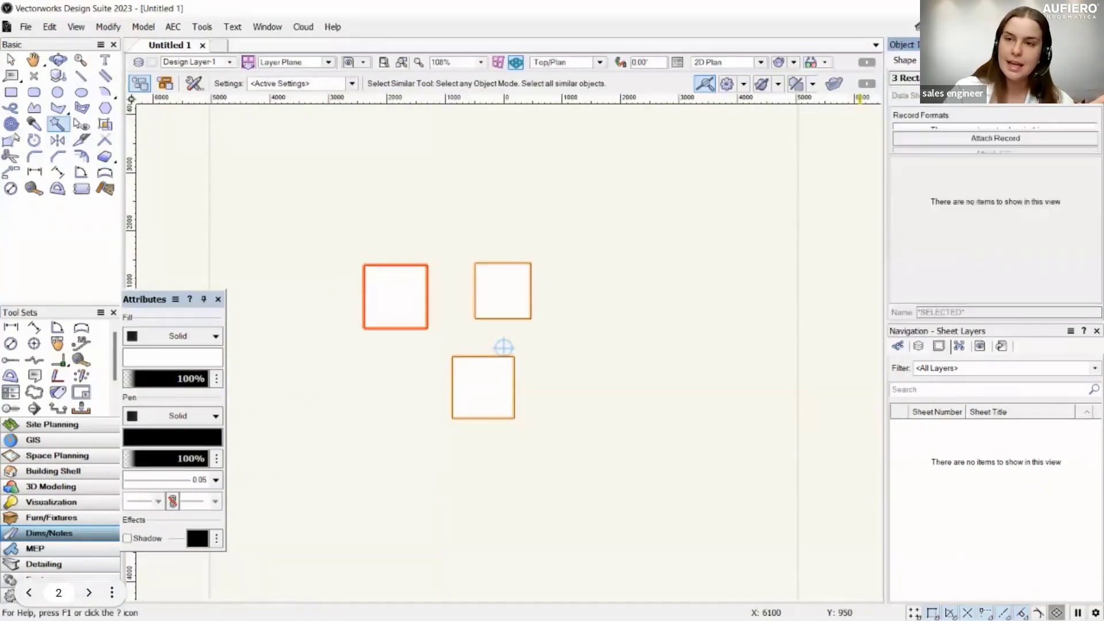
click(971, 135)
click(626, 186)
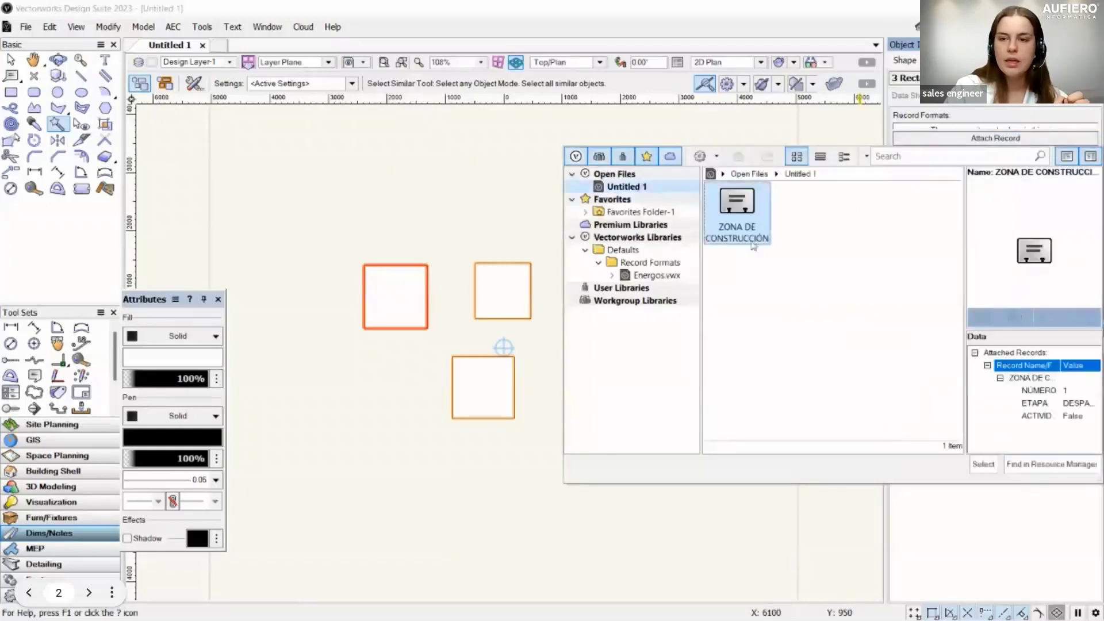
click(983, 464)
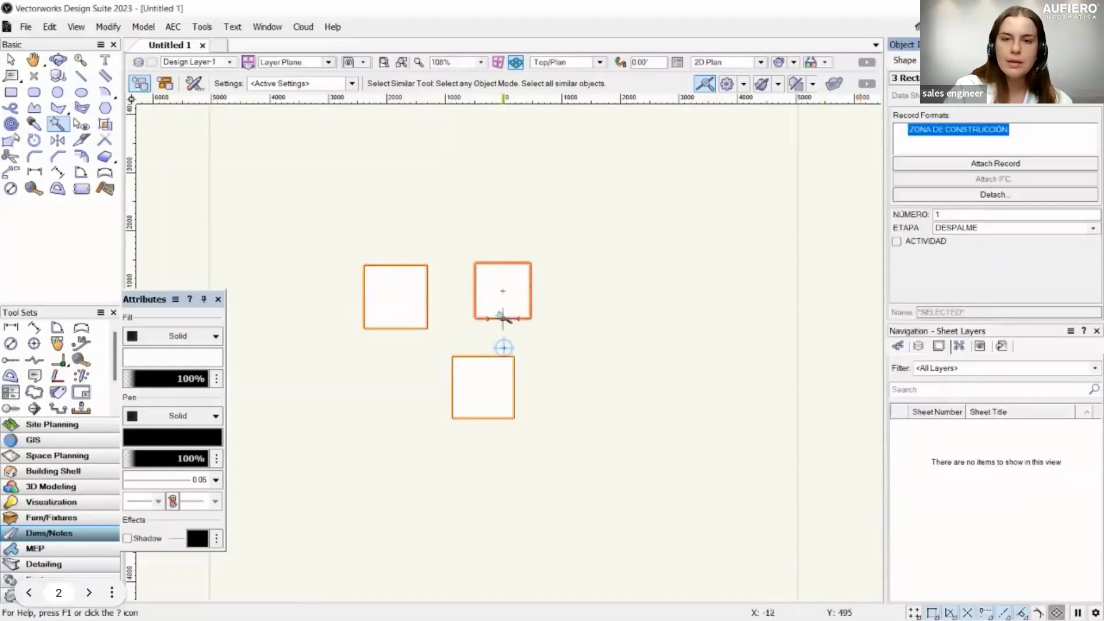
Select only the upper-right rectangle and set its NÚMERO to 2 and ETAPA to CIMENTACIÓN
click(10, 59)
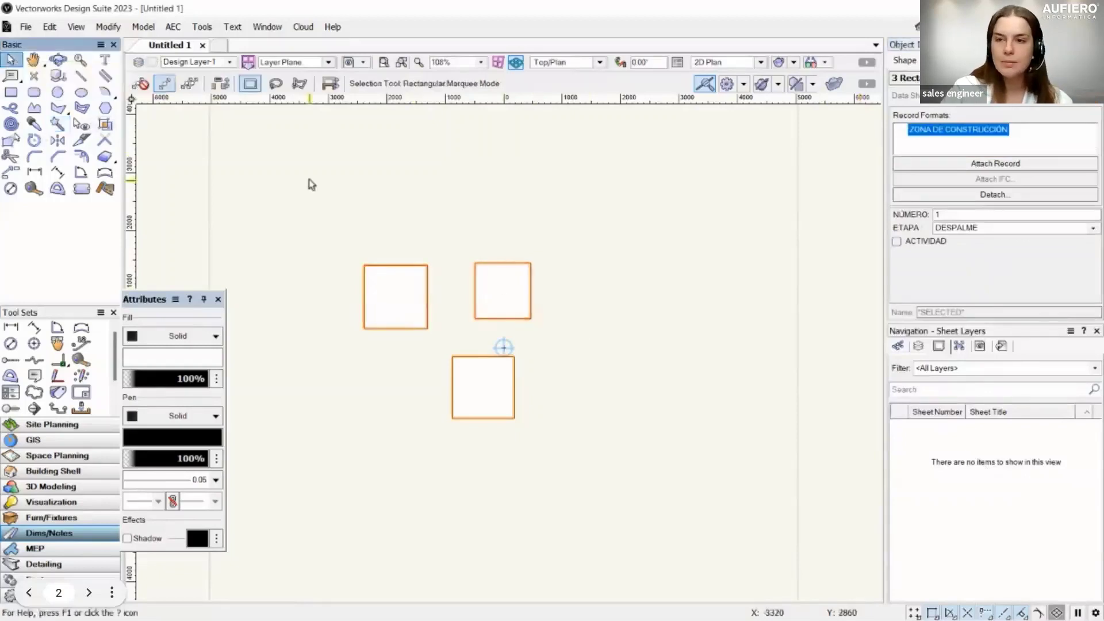
click(386, 291)
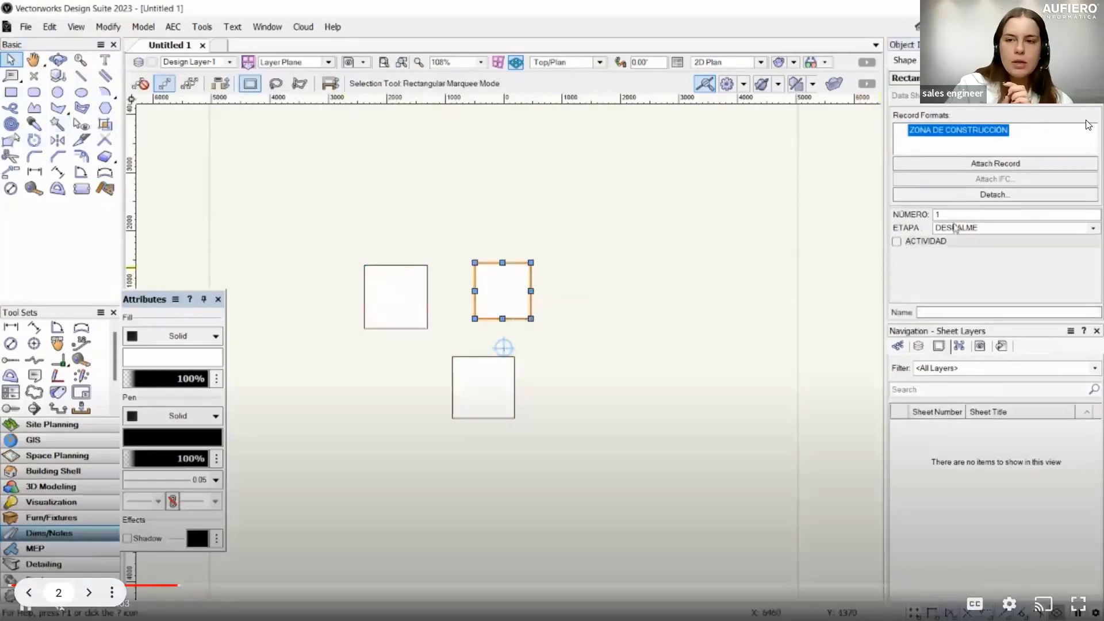
click(924, 219)
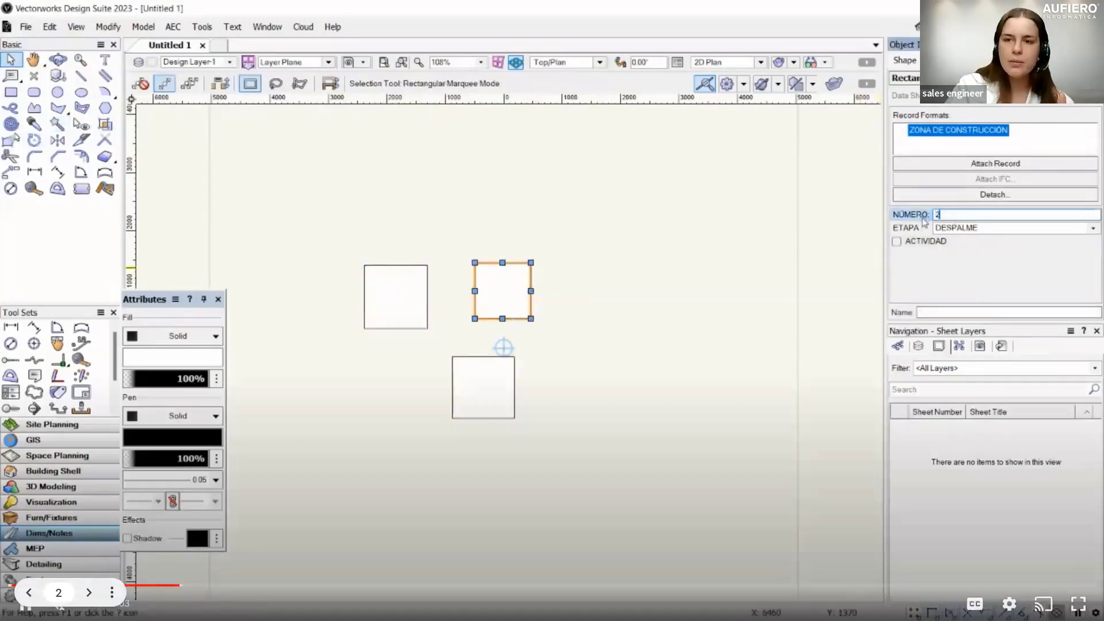
click(955, 228)
click(963, 259)
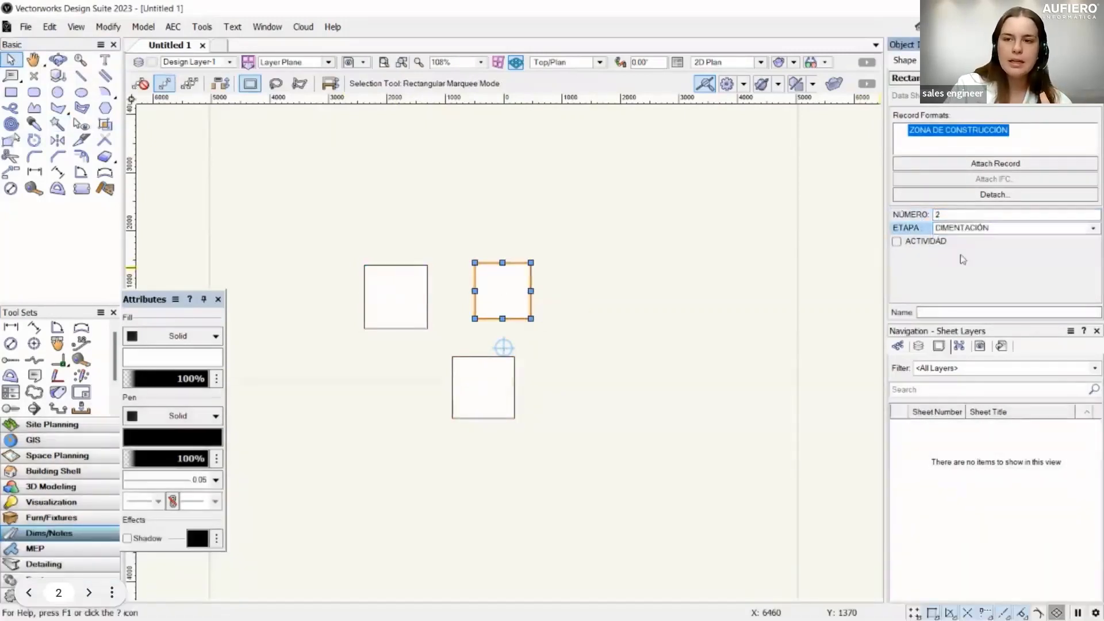
Set the lower rectangle's NÚMERO to 3 and ETAPA to OBRA NEGRA, and deselect it
click(505, 368)
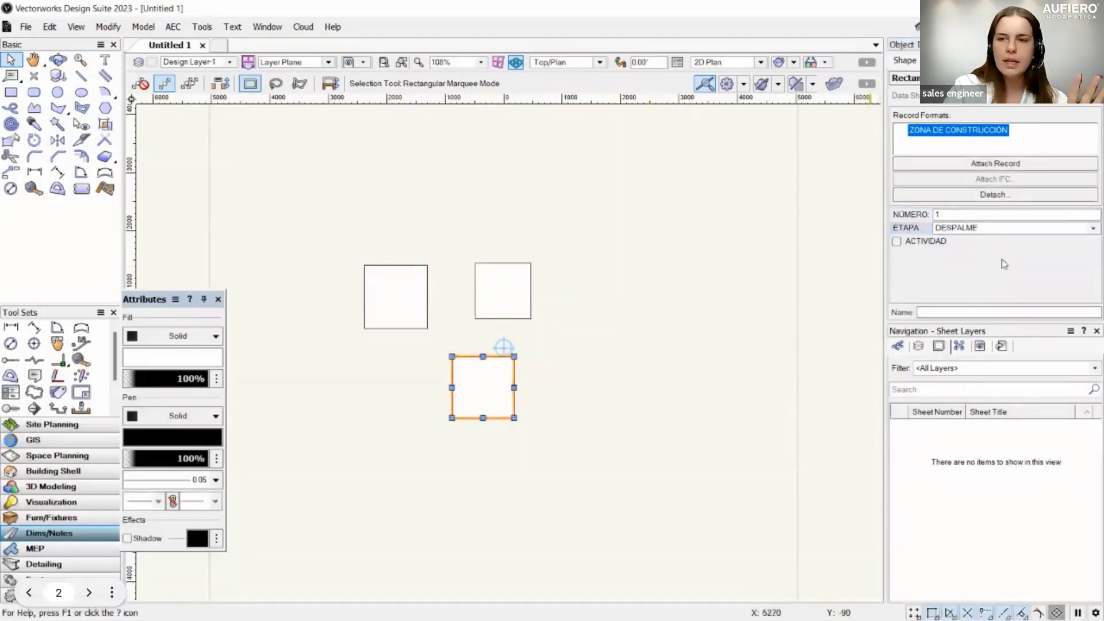
click(922, 220)
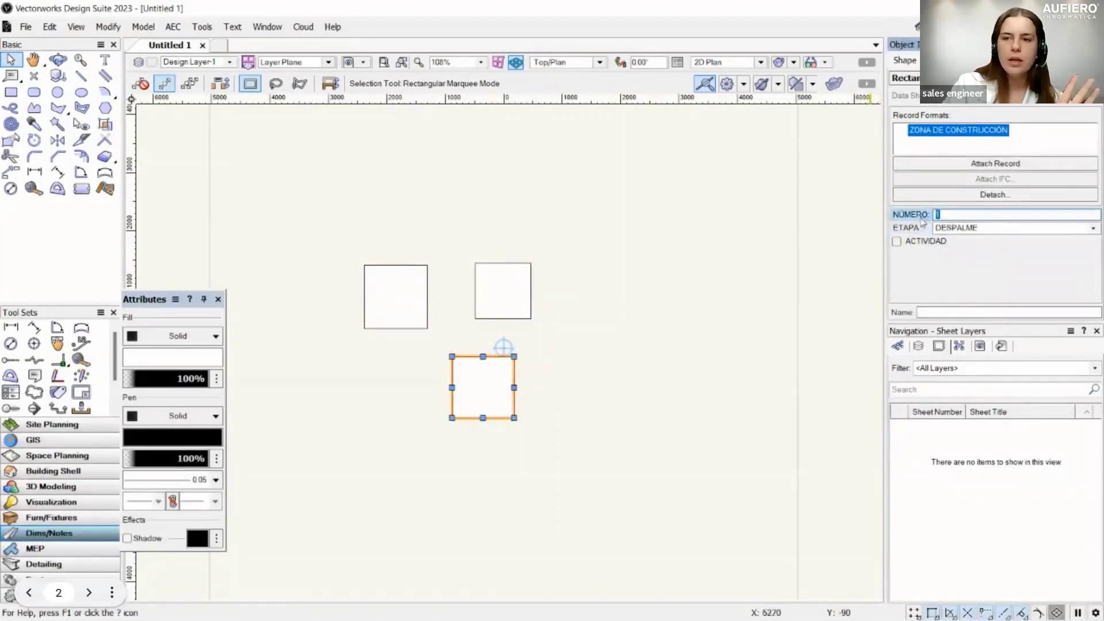
text(3)
click(970, 227)
click(979, 264)
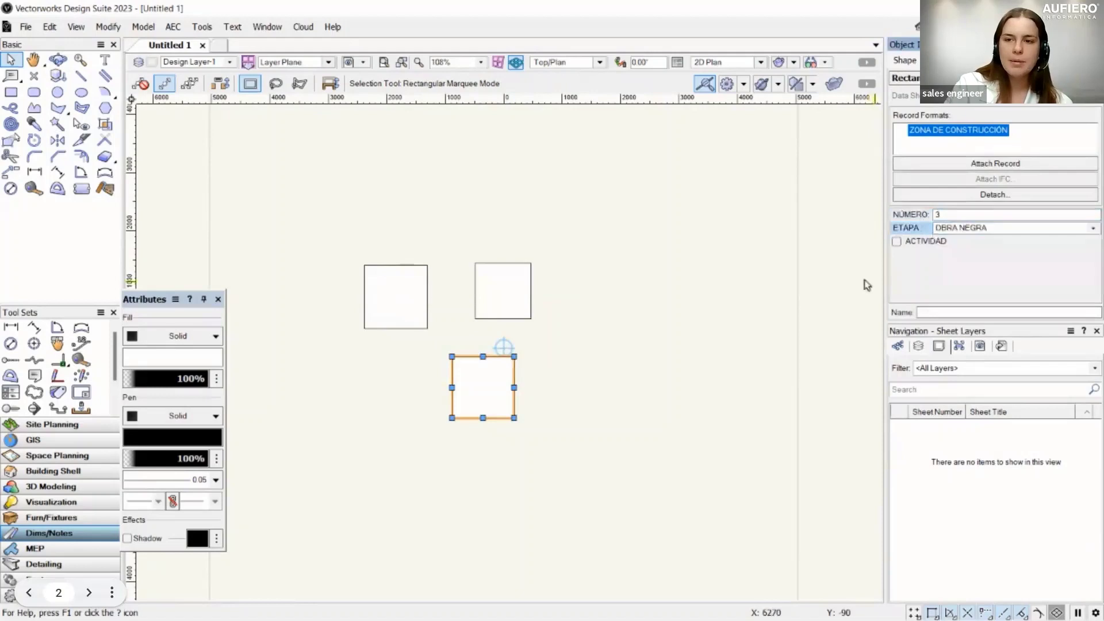
click(746, 406)
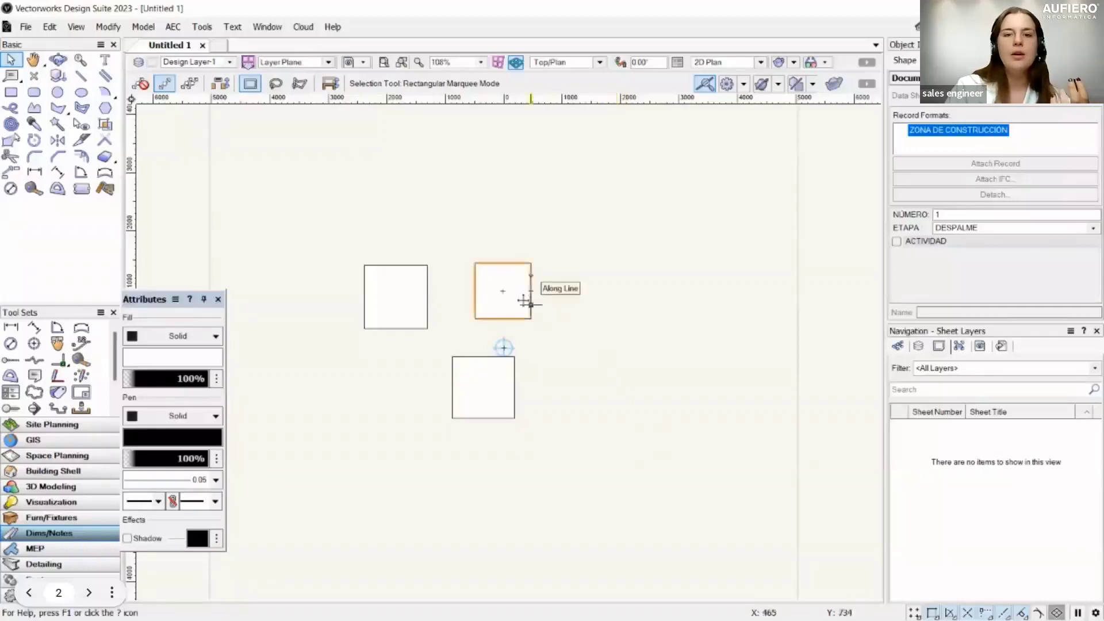
Activate the Data Tag tool in Label mode and review its Leader, Display, Auto-placement and Defaults preferences
click(60, 395)
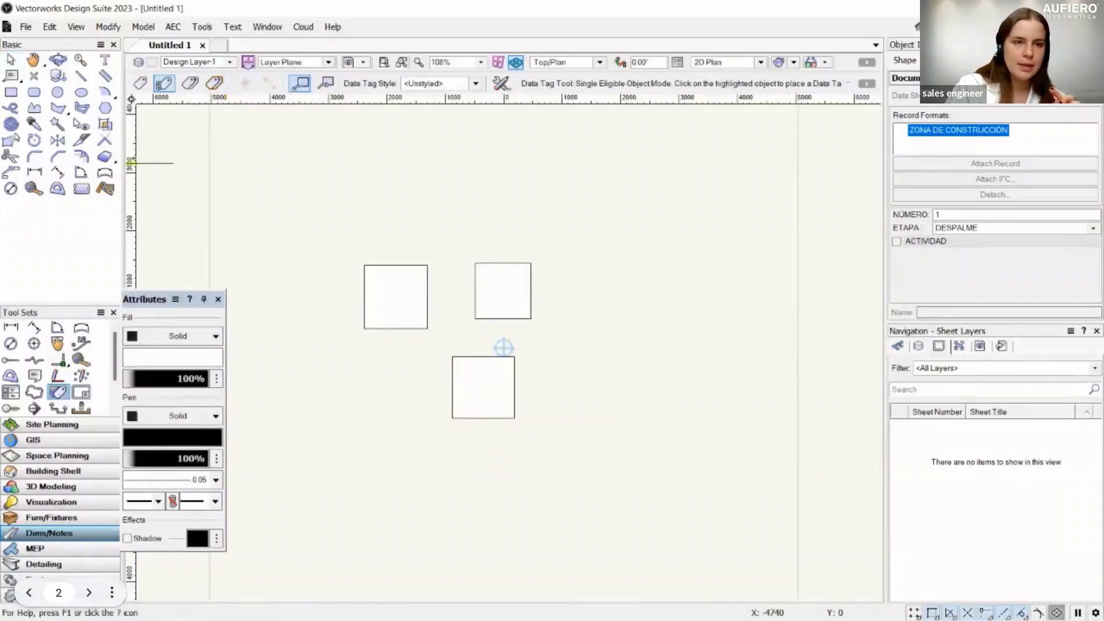
click(140, 85)
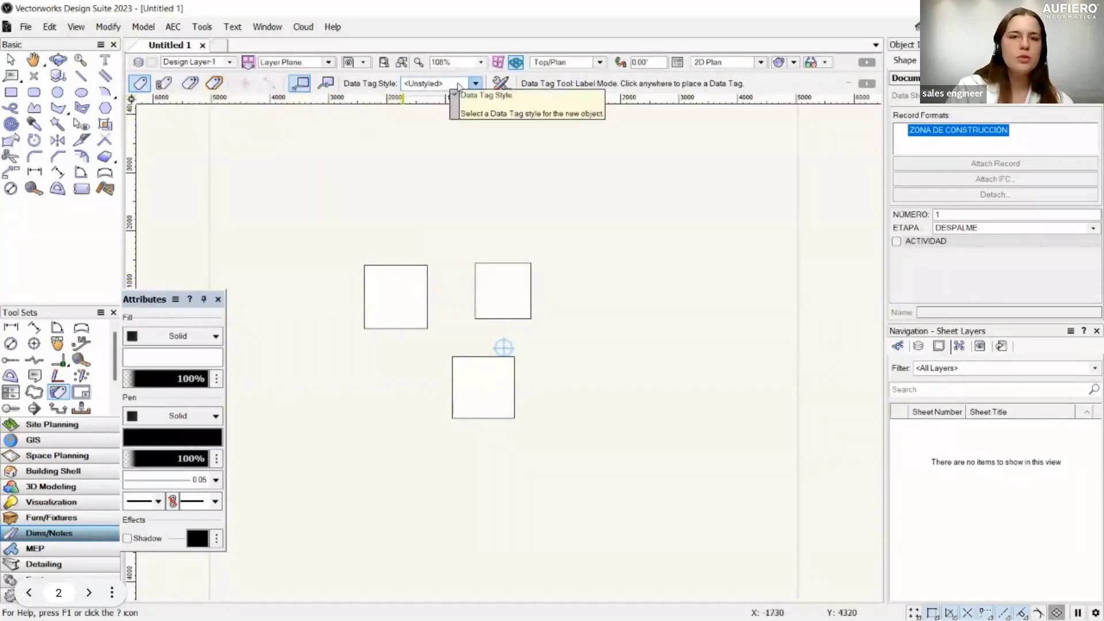
click(504, 86)
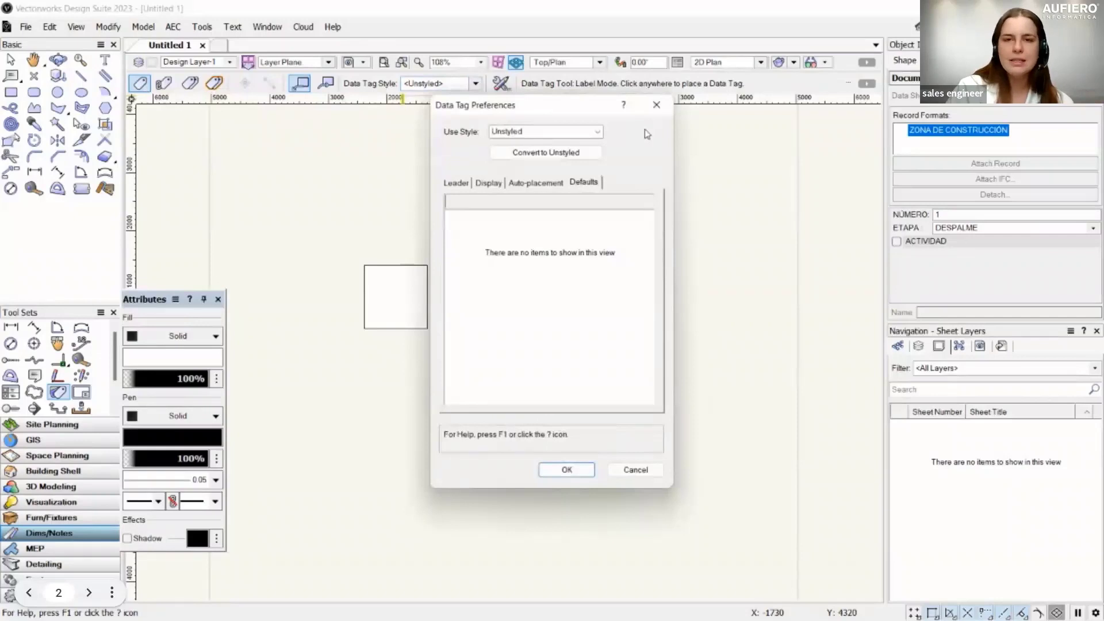
click(457, 183)
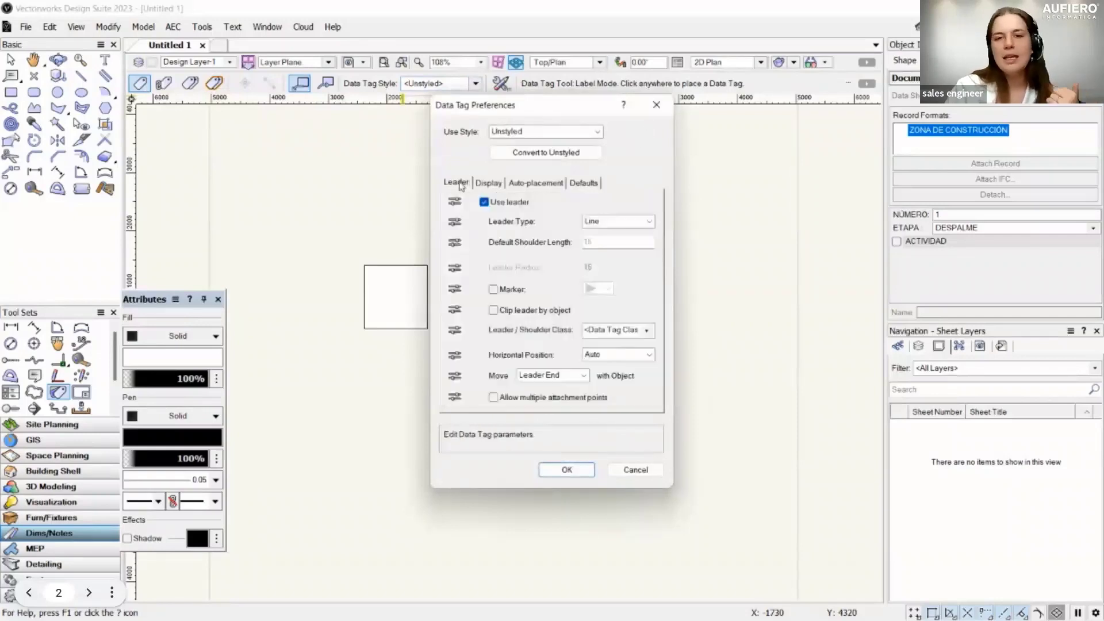
click(489, 182)
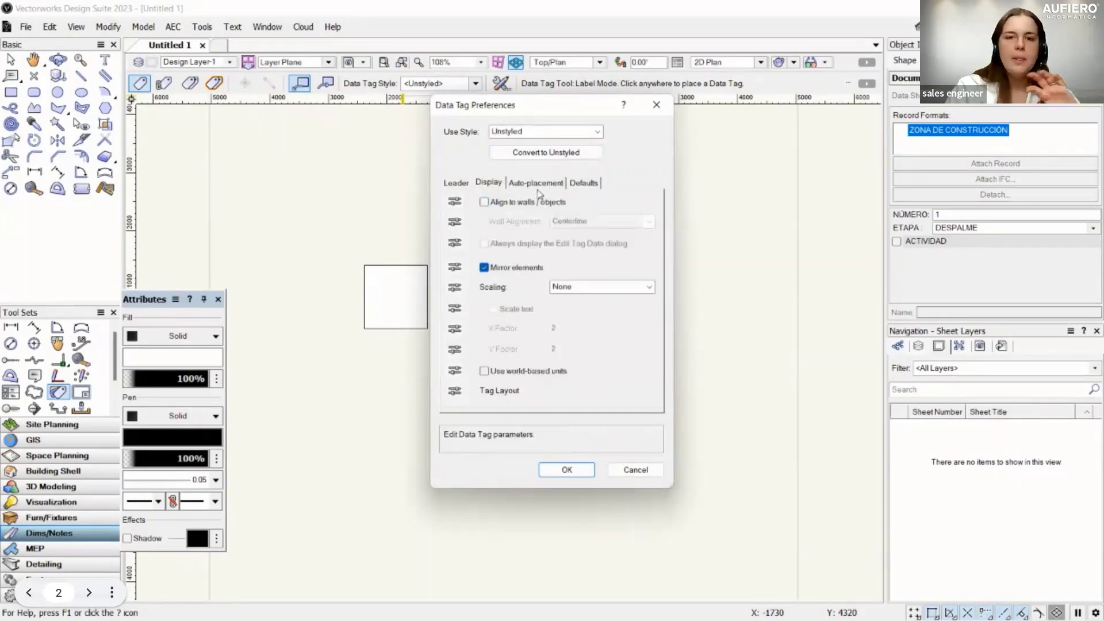
click(537, 183)
click(584, 183)
click(589, 474)
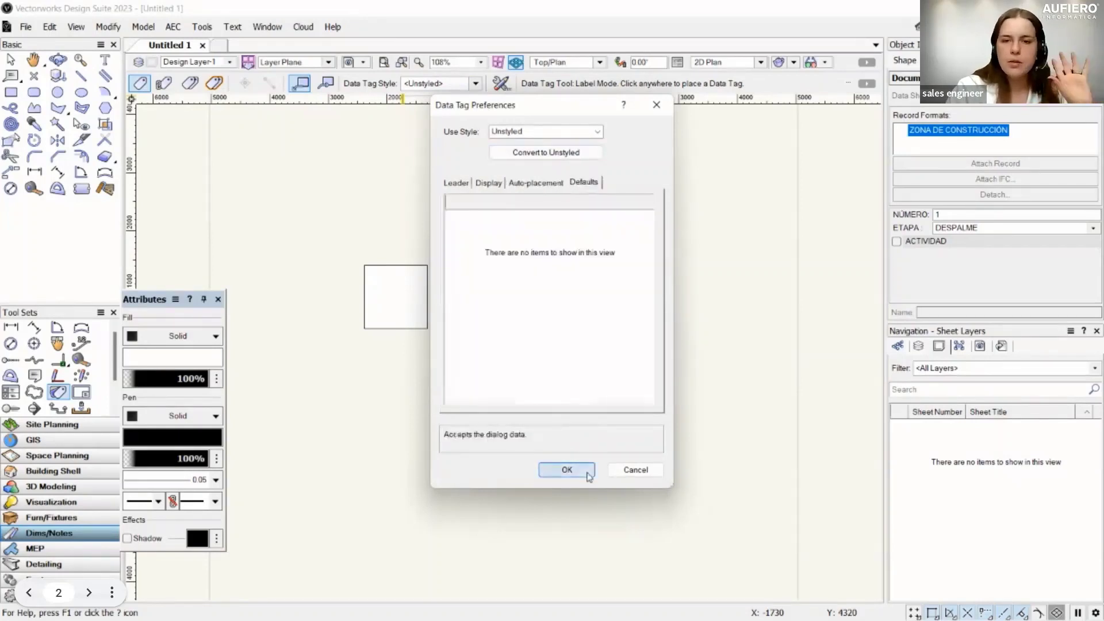
Place an unstyled data tag with a leader at the upper-left rectangle's top edge and associate it with that rectangle
click(395, 265)
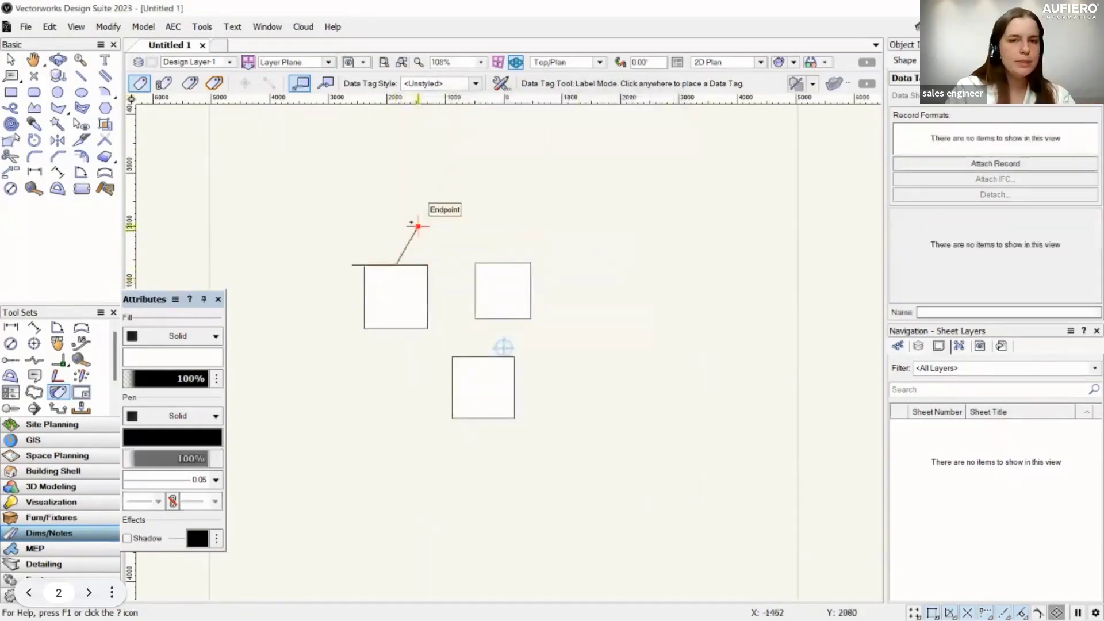
key(x)
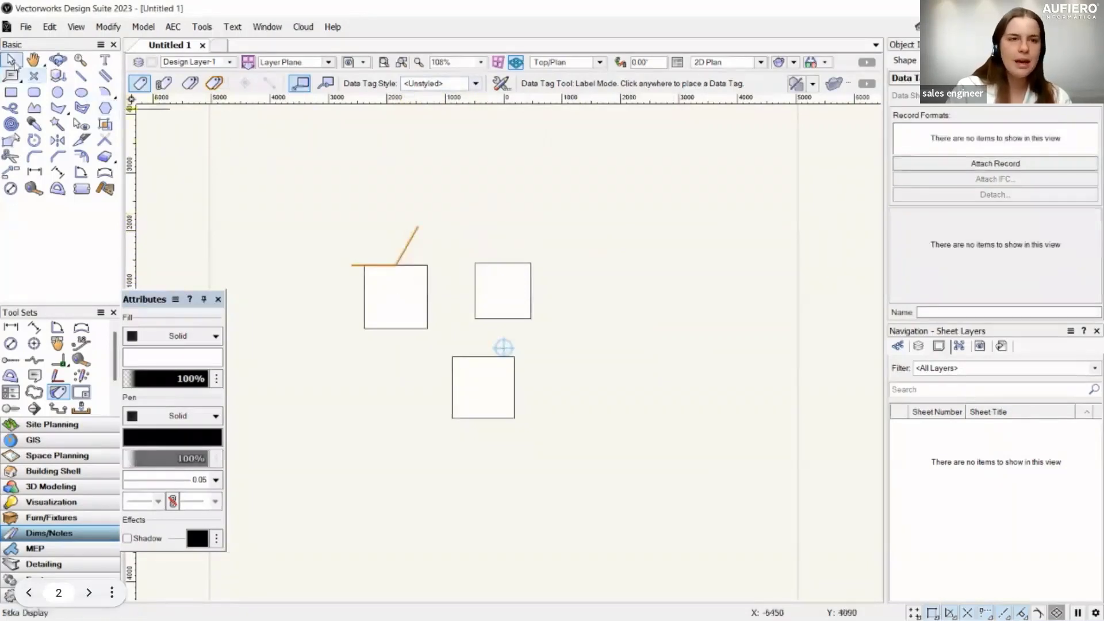
click(373, 278)
scroll(379, 279, up, 3)
click(312, 245)
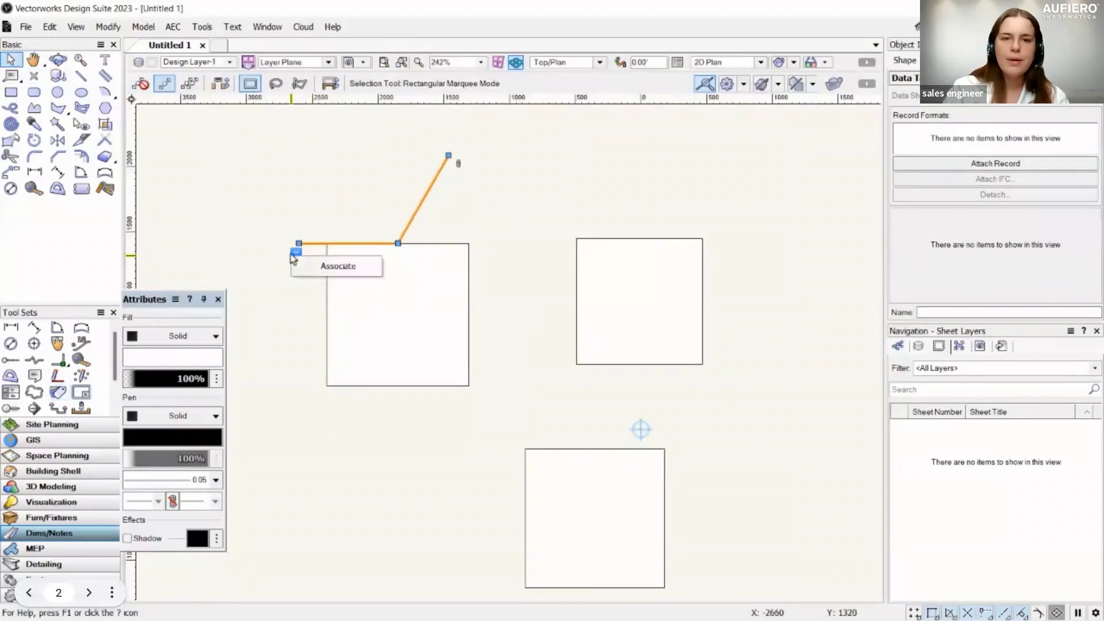
click(296, 251)
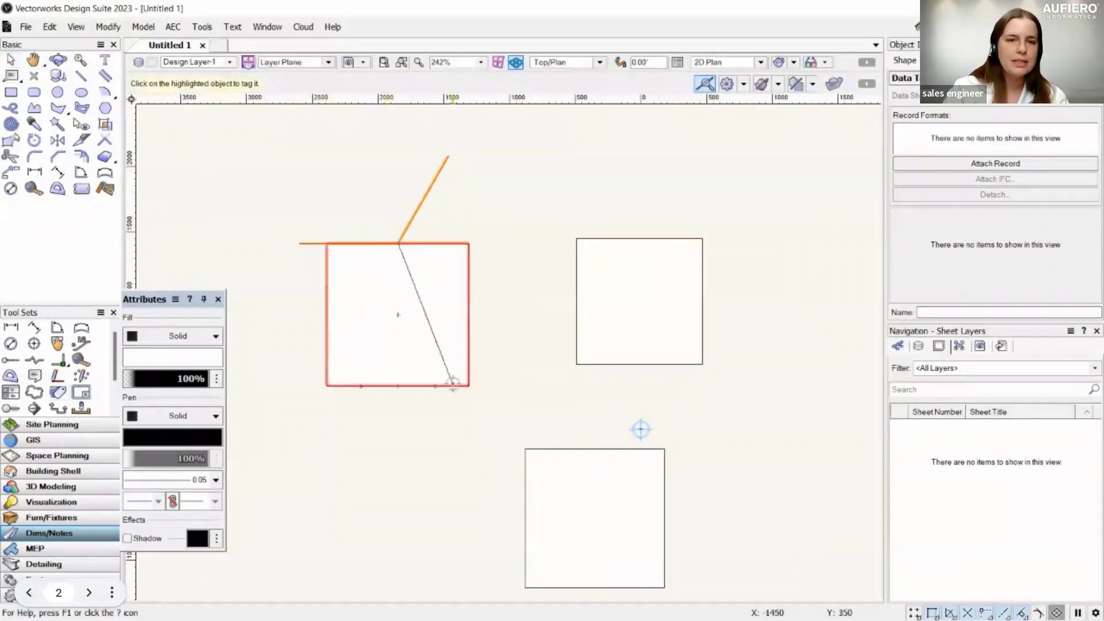
click(400, 315)
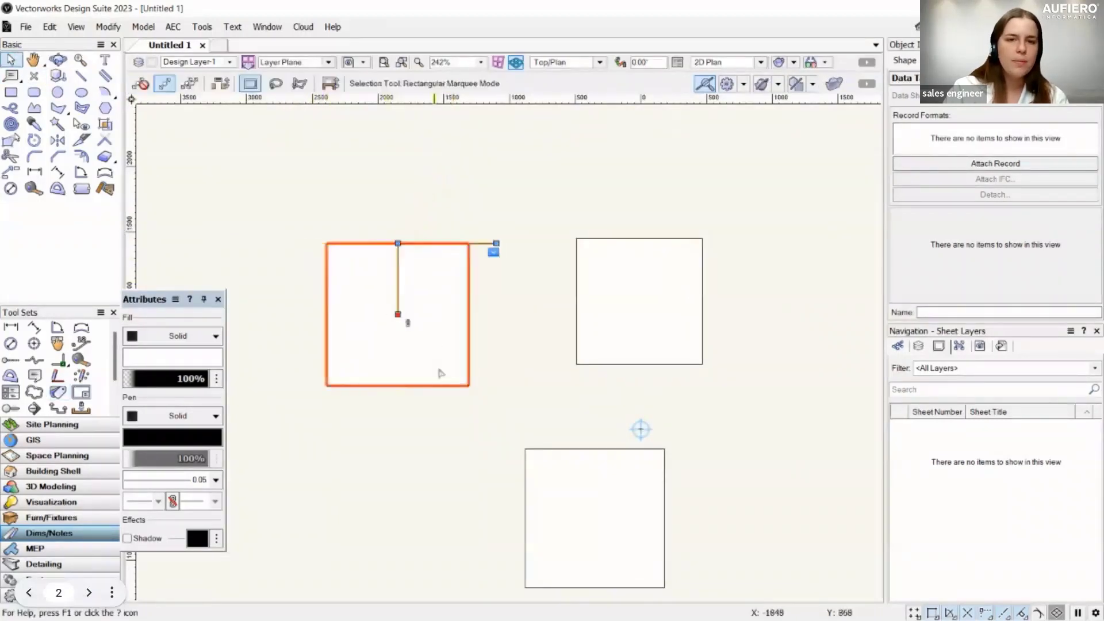
Try to edit the data of the placed data tag, and open its tag layout for editing
click(494, 251)
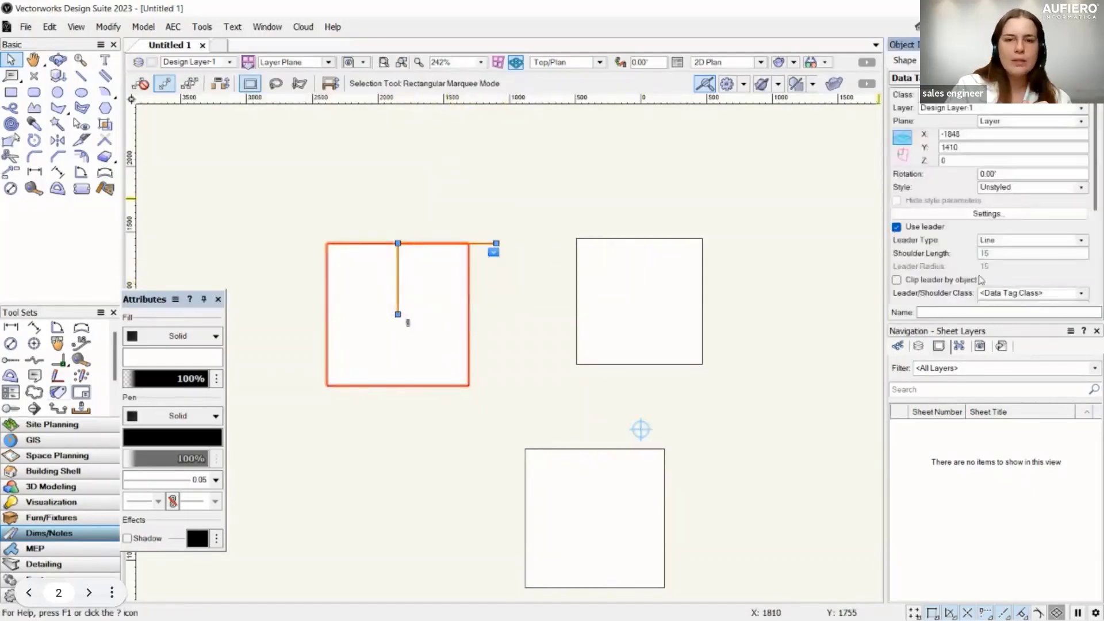
scroll(1007, 226, down, 5)
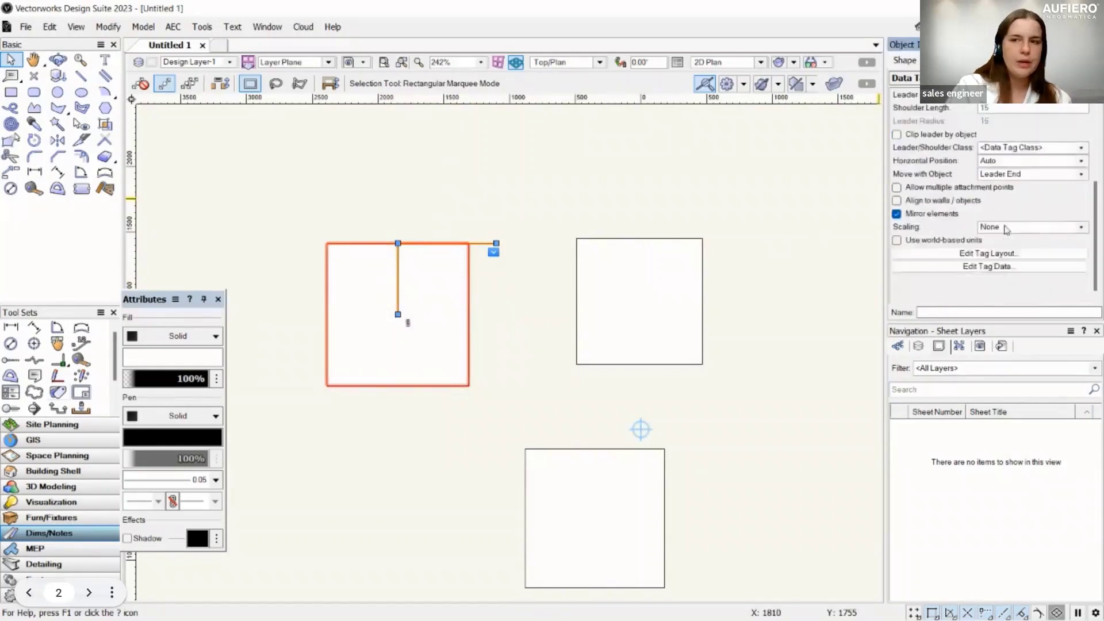
click(1012, 273)
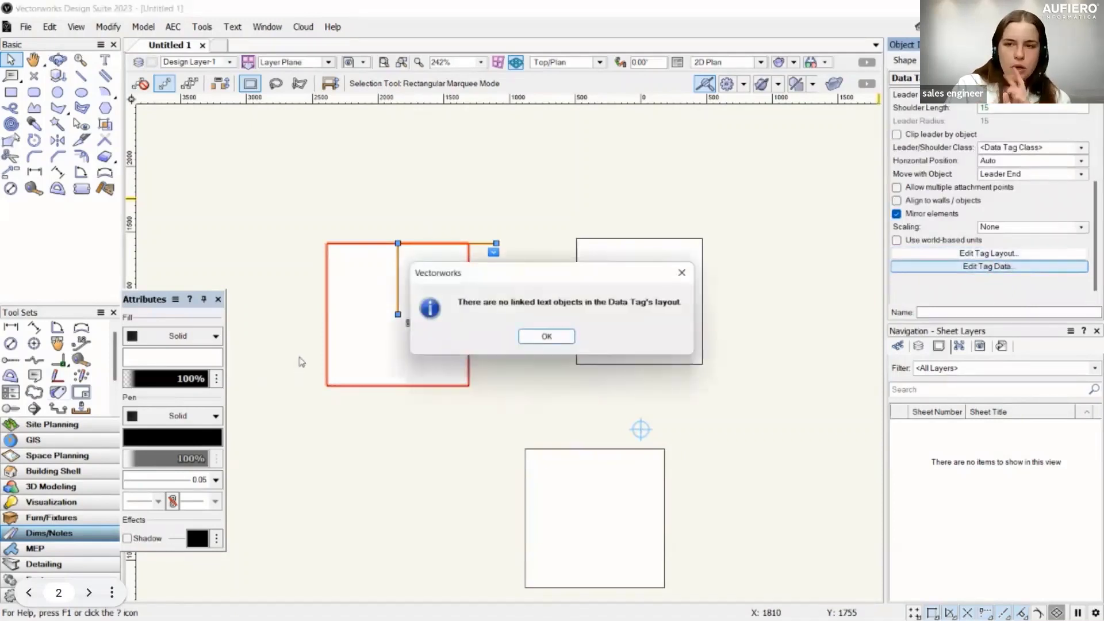
click(546, 336)
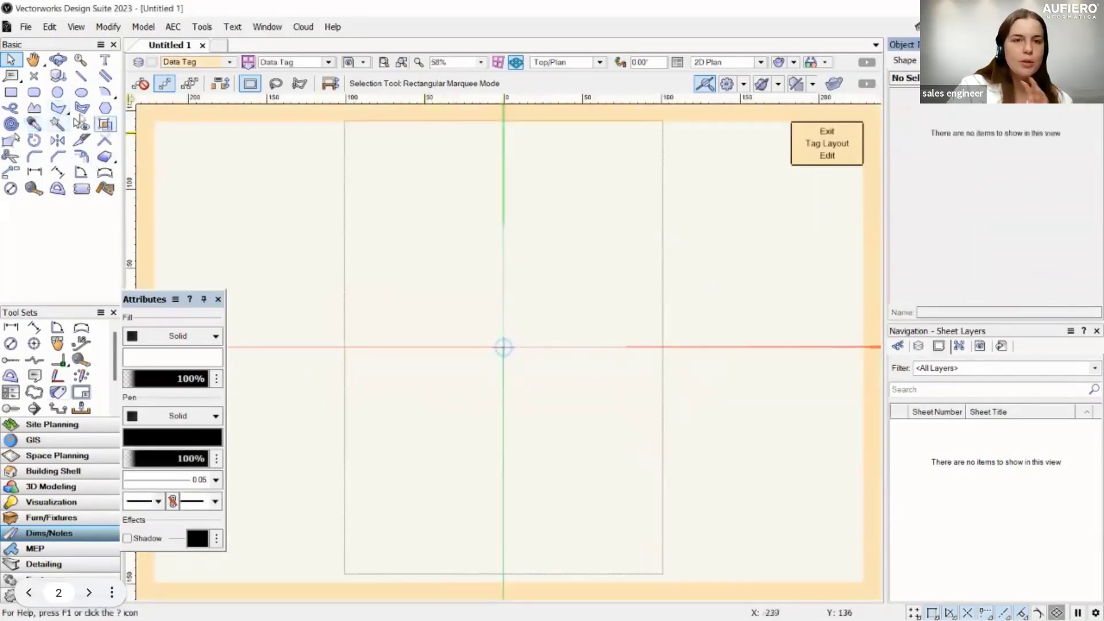
Draw a rectangle about 54 by 31 mm just above the origin in the tag layout
click(10, 92)
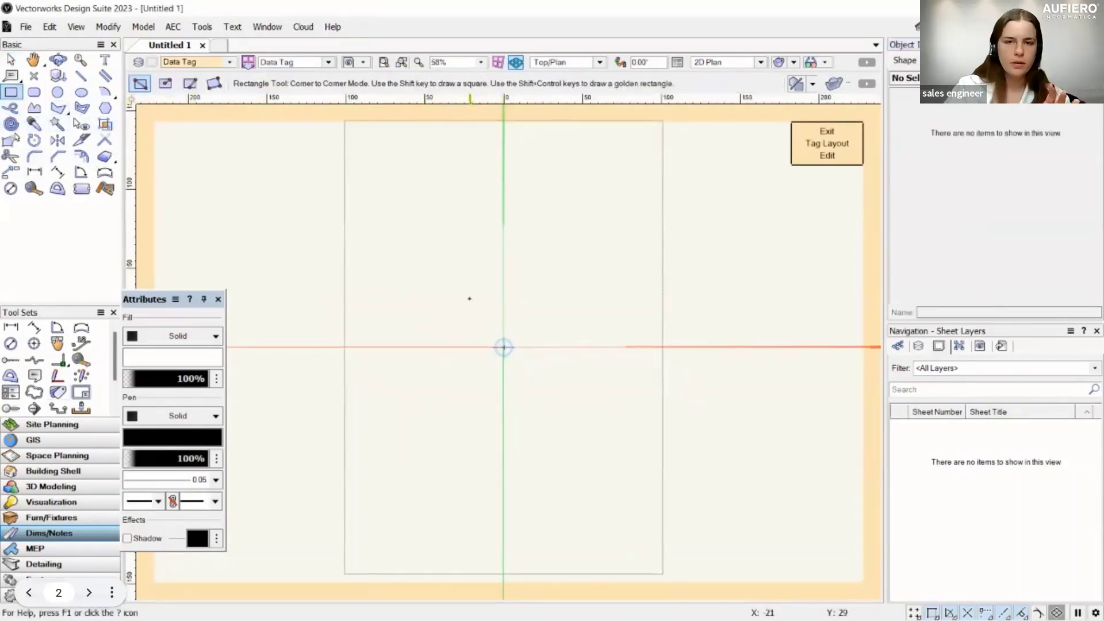
click(468, 293)
click(555, 342)
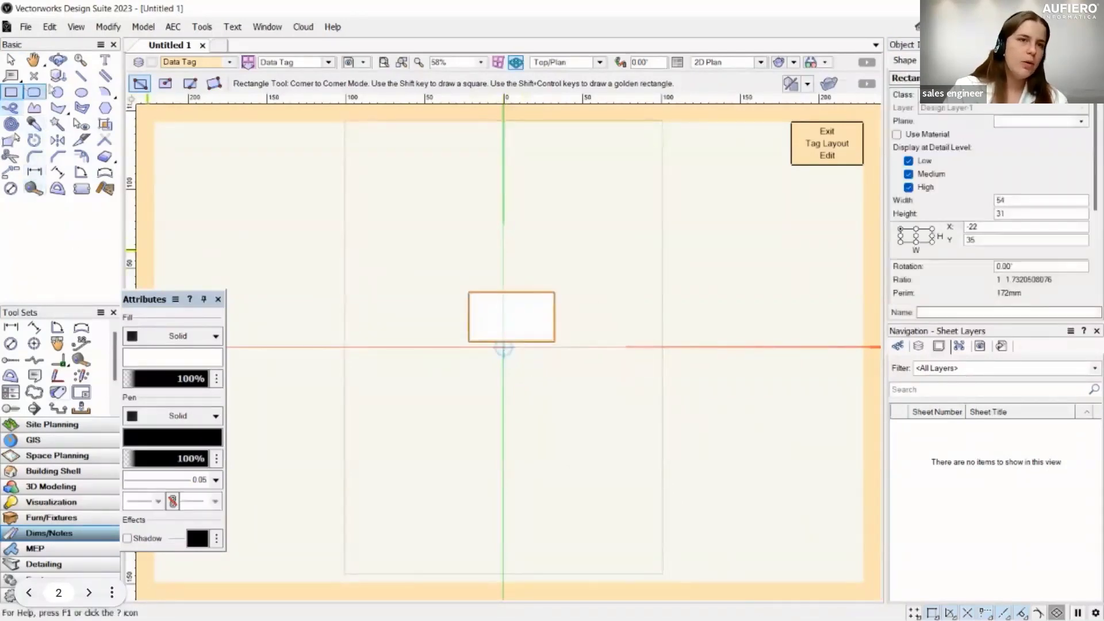
Add the separate texts A, B and C one below another inside the tag layout rectangle
click(104, 59)
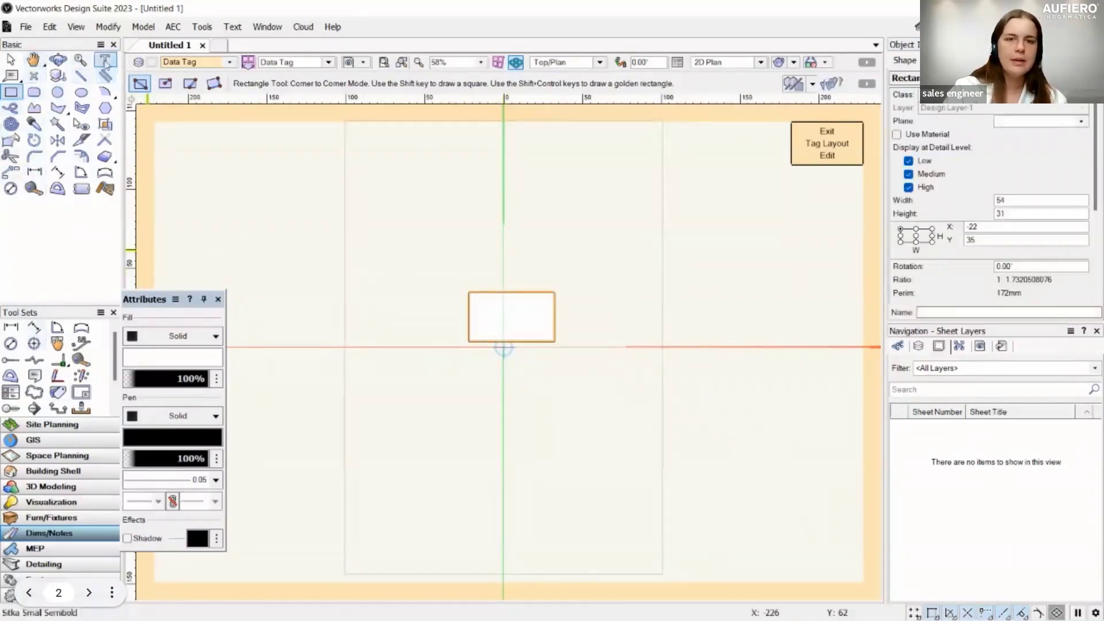
scroll(494, 304, up, 5)
click(437, 288)
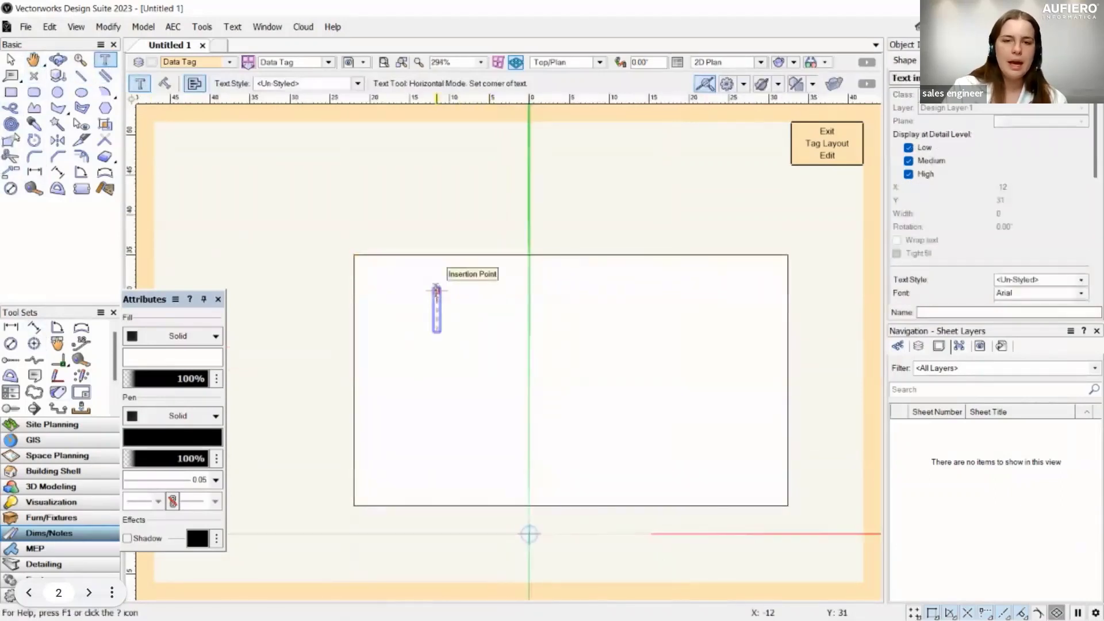
text(A)
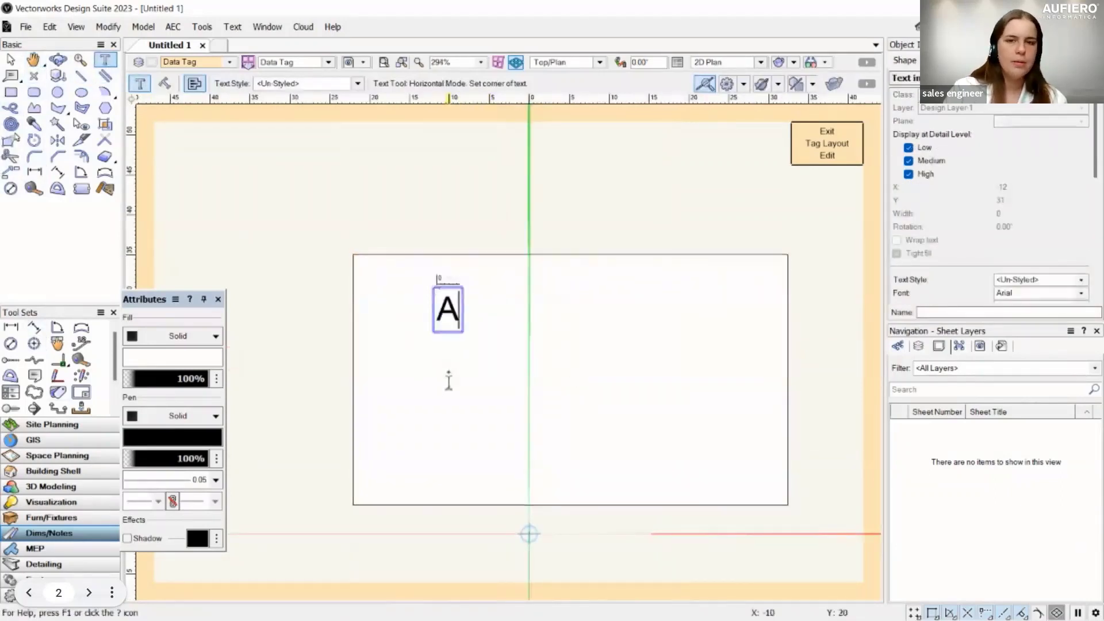
click(449, 373)
text(A)
key(BackSpace)
text(B)
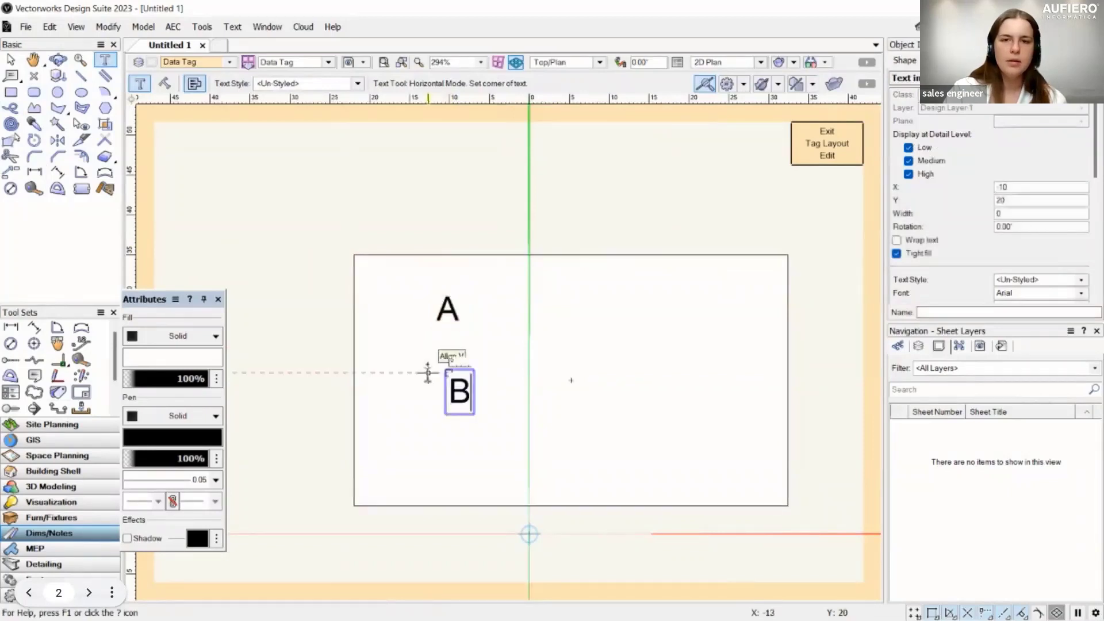
click(450, 427)
text(C)
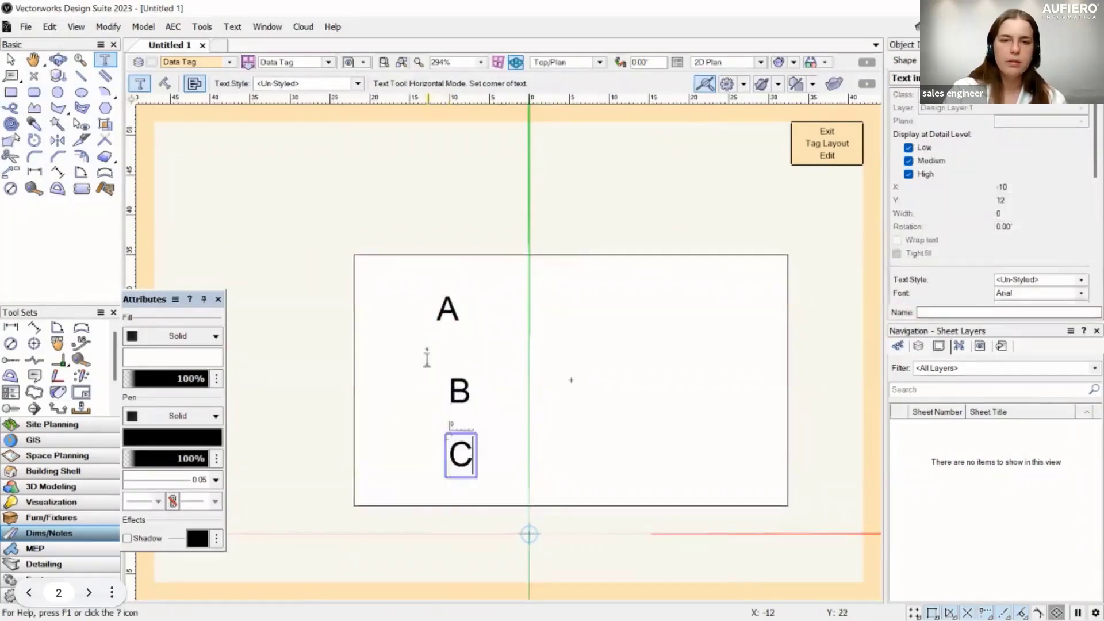
Move the texts B and C so they line up vertically beneath A in the tag layout
click(10, 60)
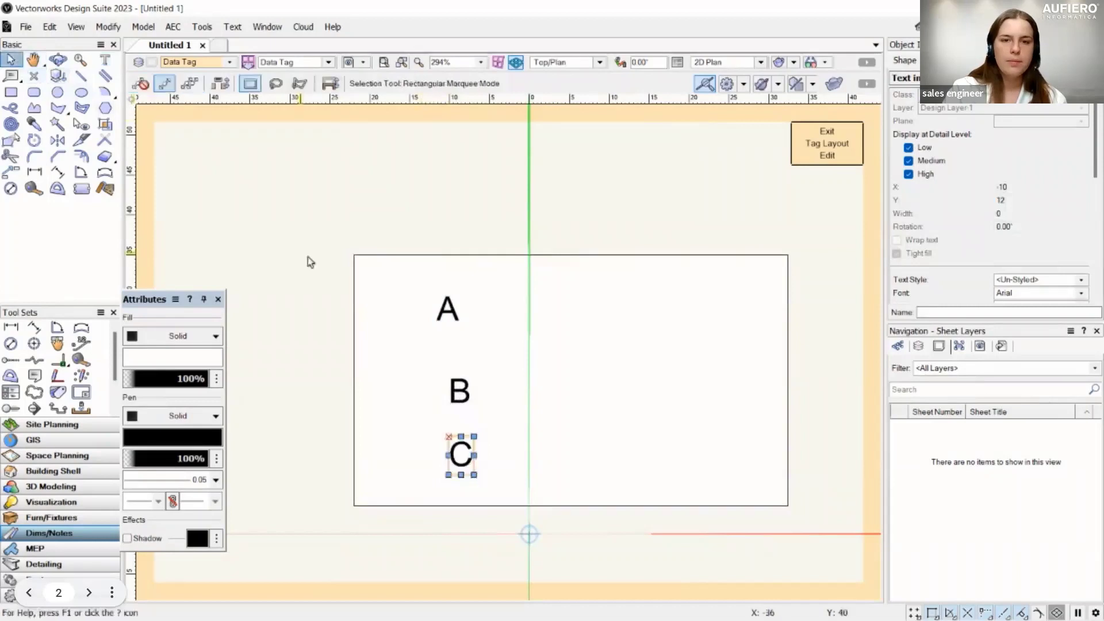
drag(461, 393, 449, 371)
click(468, 190)
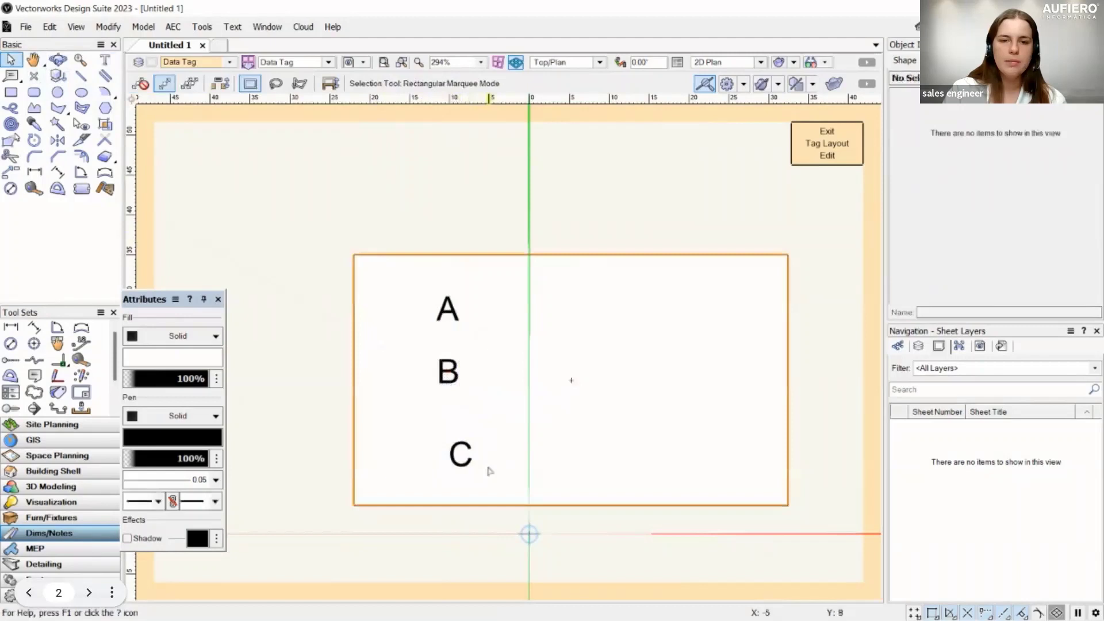
click(447, 462)
mouse_move(451, 461)
mouse_down()
mouse_move(425, 457)
mouse_move(445, 432)
mouse_move(447, 329)
mouse_move(434, 496)
mouse_move(435, 457)
mouse_up()
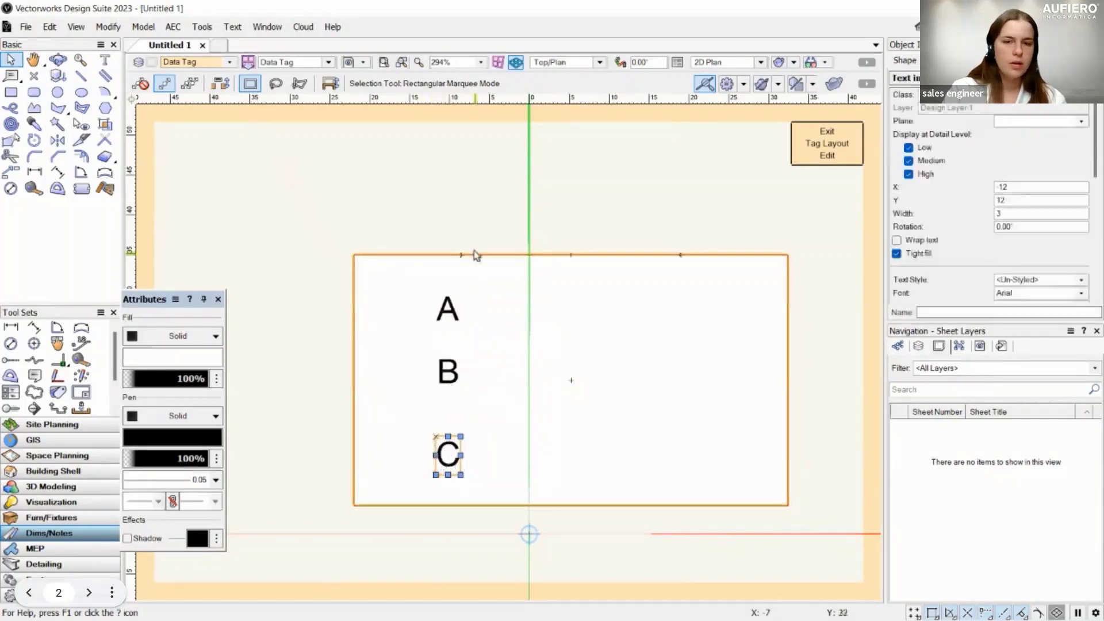
click(474, 213)
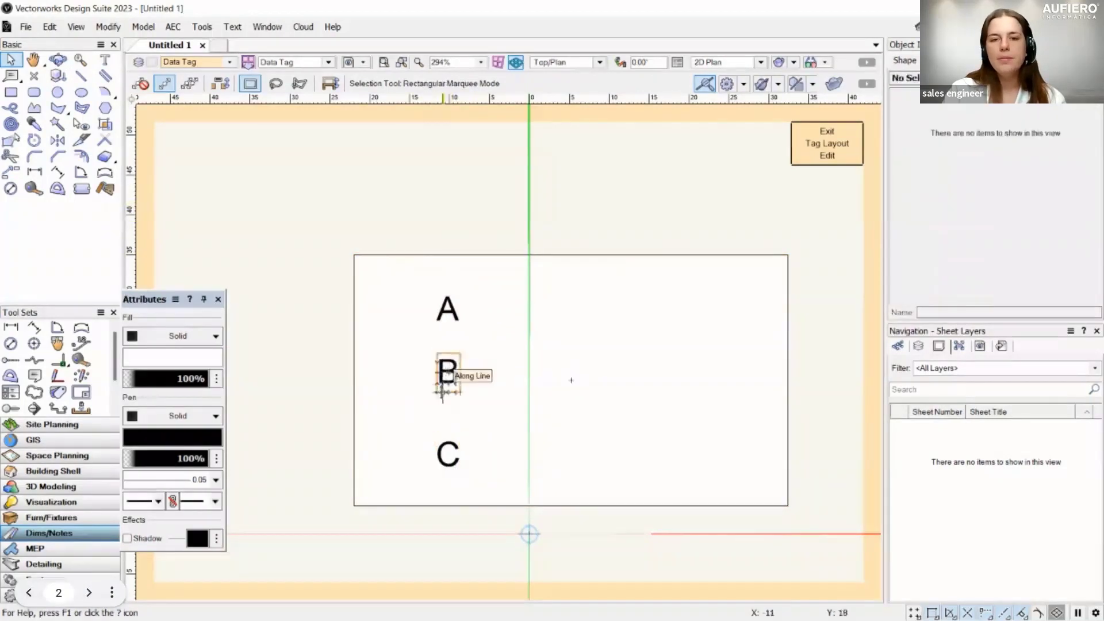
scroll(454, 379, up, 3)
mouse_move(460, 371)
mouse_down()
mouse_move(447, 382)
mouse_move(461, 387)
mouse_up()
scroll(449, 506, down, 2)
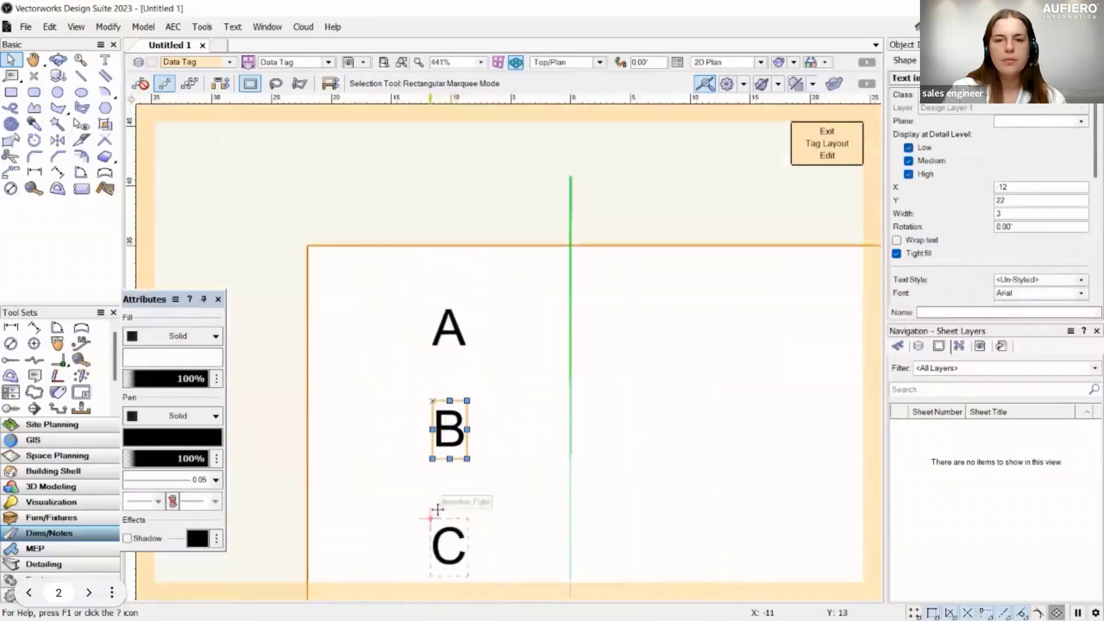
scroll(458, 523, up, 3)
drag(458, 520, 471, 520)
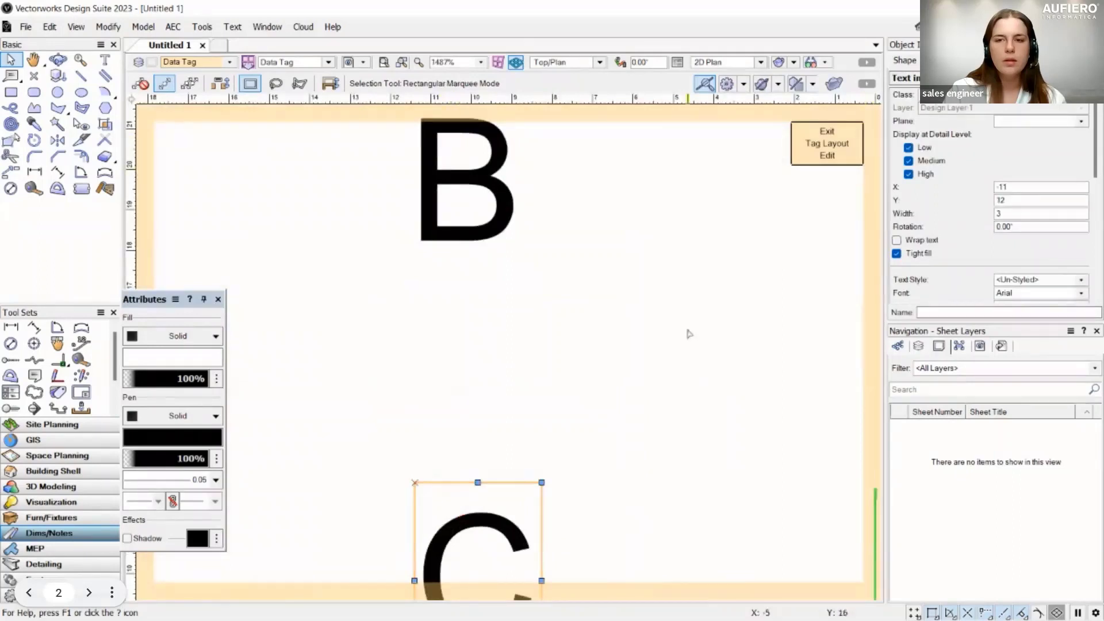
Exit the tag layout and inspect the tag's appearance above the upper-left rectangle
scroll(688, 333, down, 5)
click(844, 143)
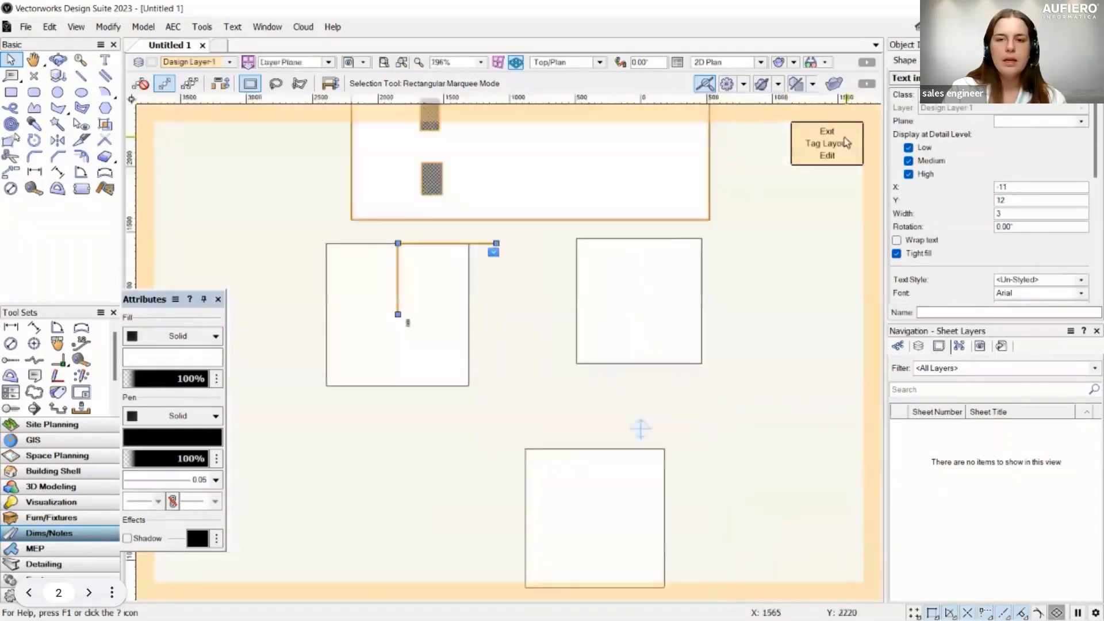
scroll(394, 315, down, 2)
scroll(432, 253, up, 3)
scroll(432, 254, up, 1)
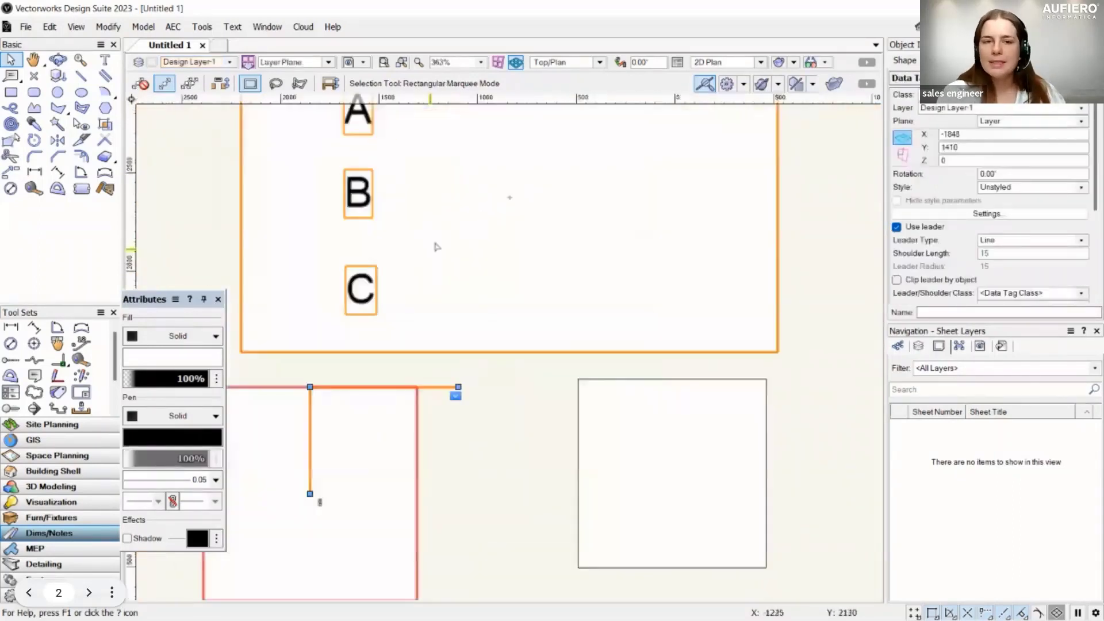
scroll(453, 175, down, 2)
scroll(1056, 232, down, 3)
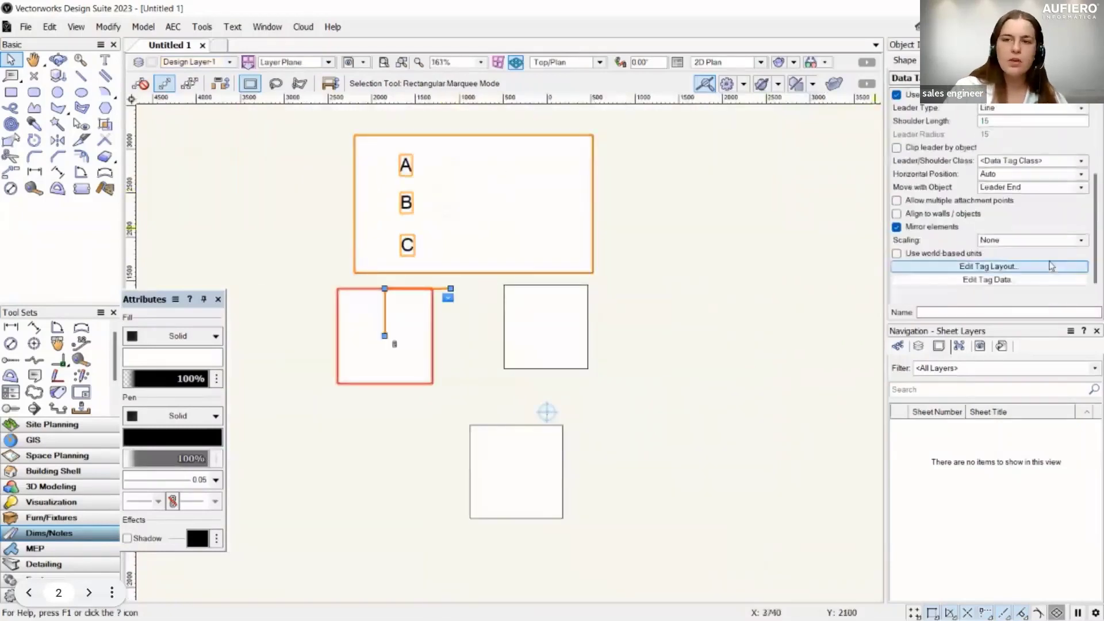
Reopen the tag layout and shrink its rectangle from the upper-right corner to about 27 by 16 mm
click(1027, 249)
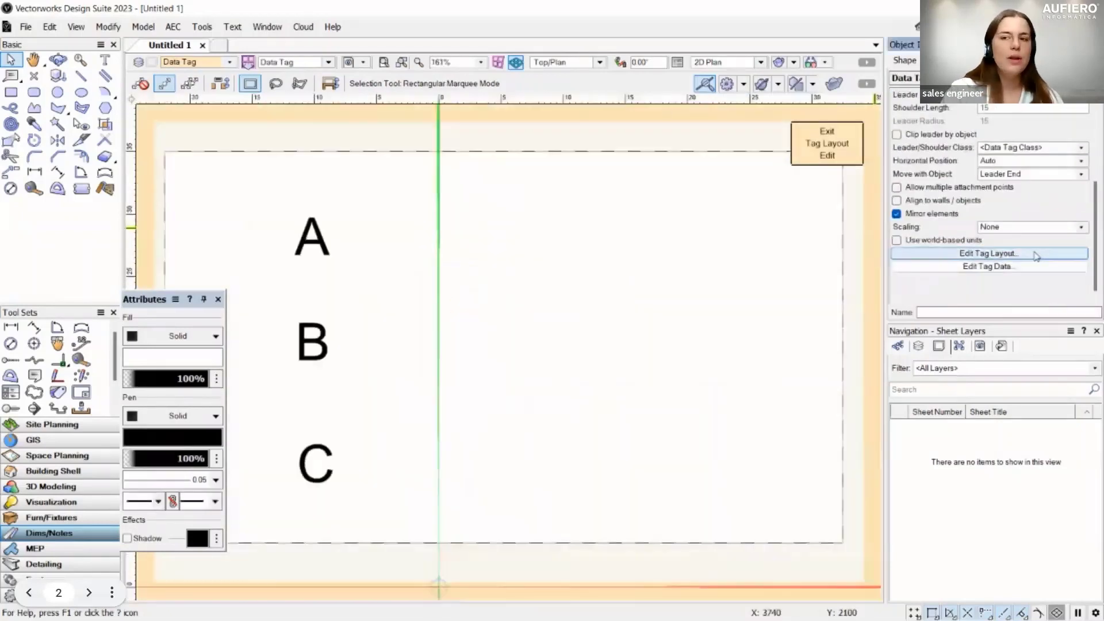
click(395, 343)
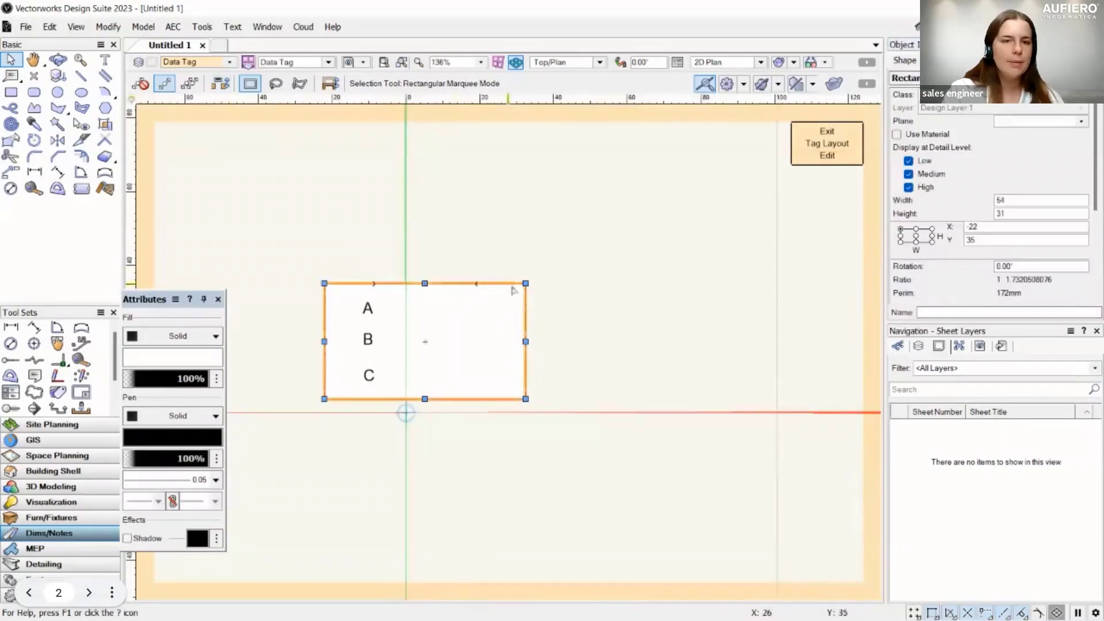
drag(526, 284, 424, 340)
scroll(312, 383, up, 3)
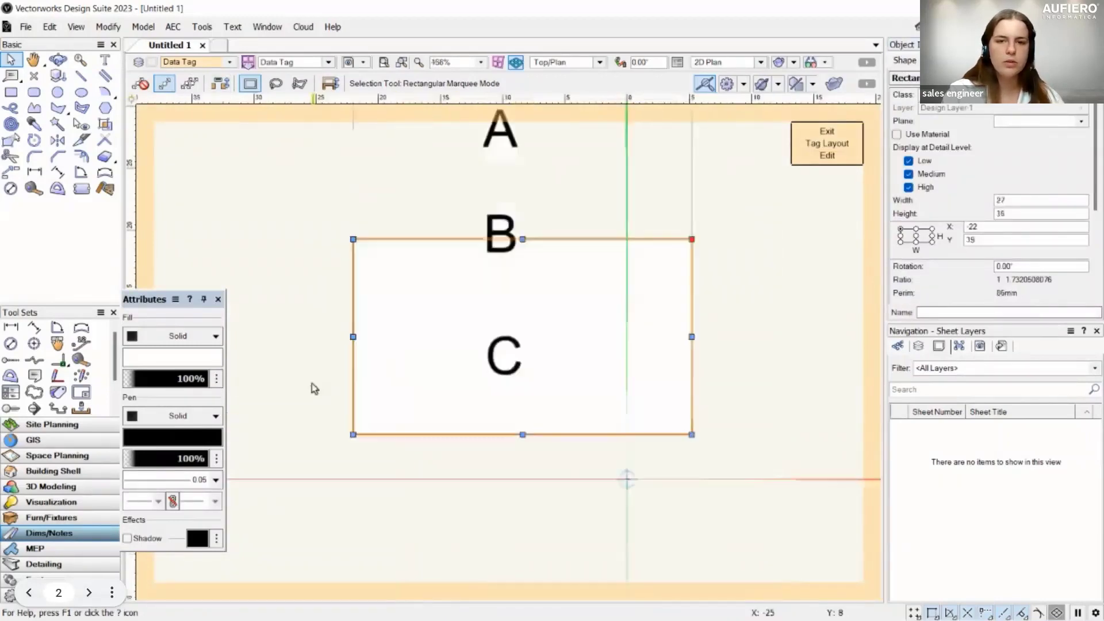
click(312, 384)
Set the font size of the texts A, B and C to 8 pt
scroll(282, 351, down, 2)
click(372, 342)
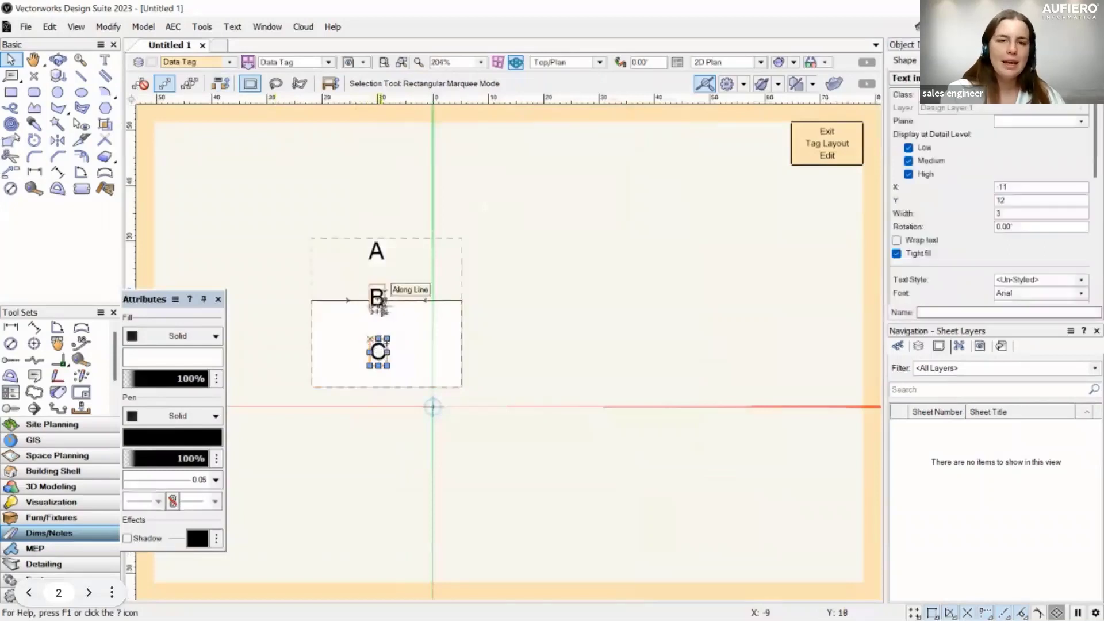
shift+click(378, 300)
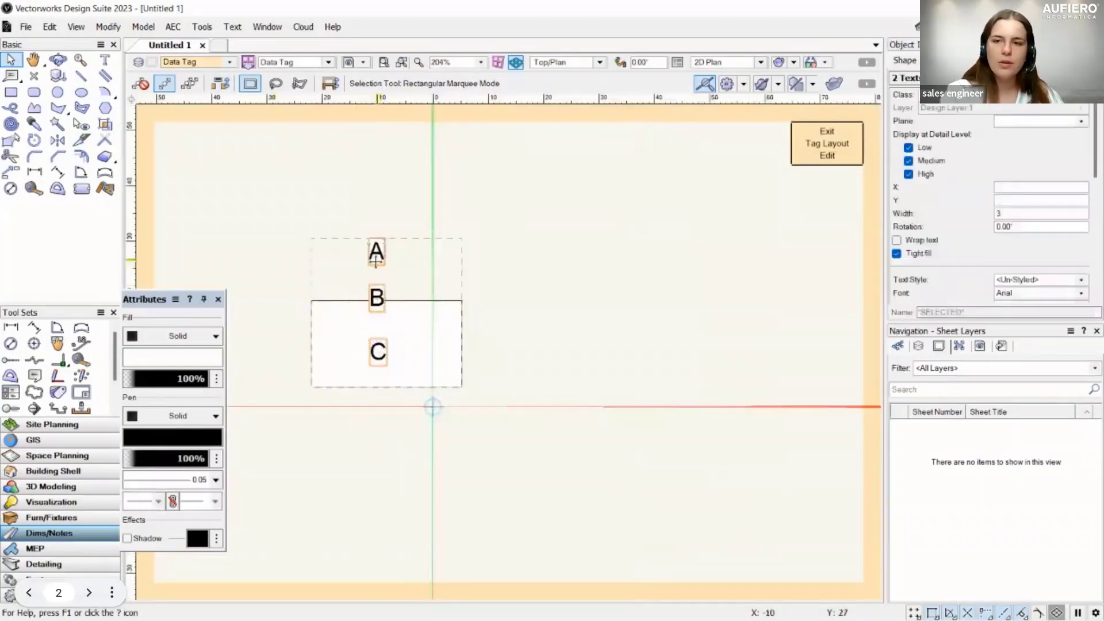
shift+click(376, 255)
scroll(1018, 276, down, 2)
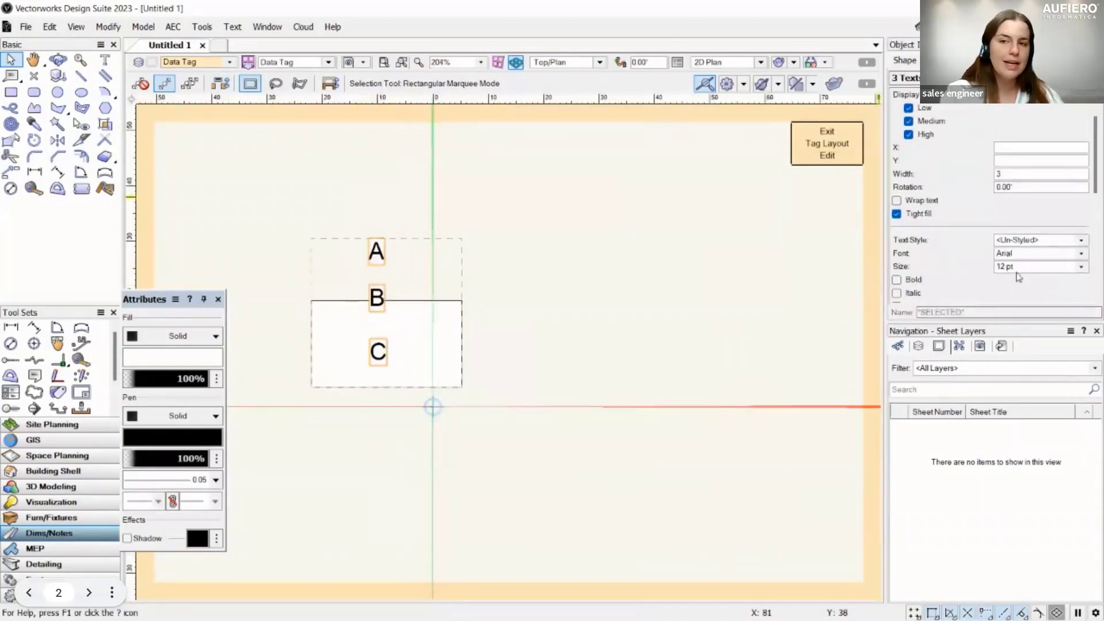
click(1019, 268)
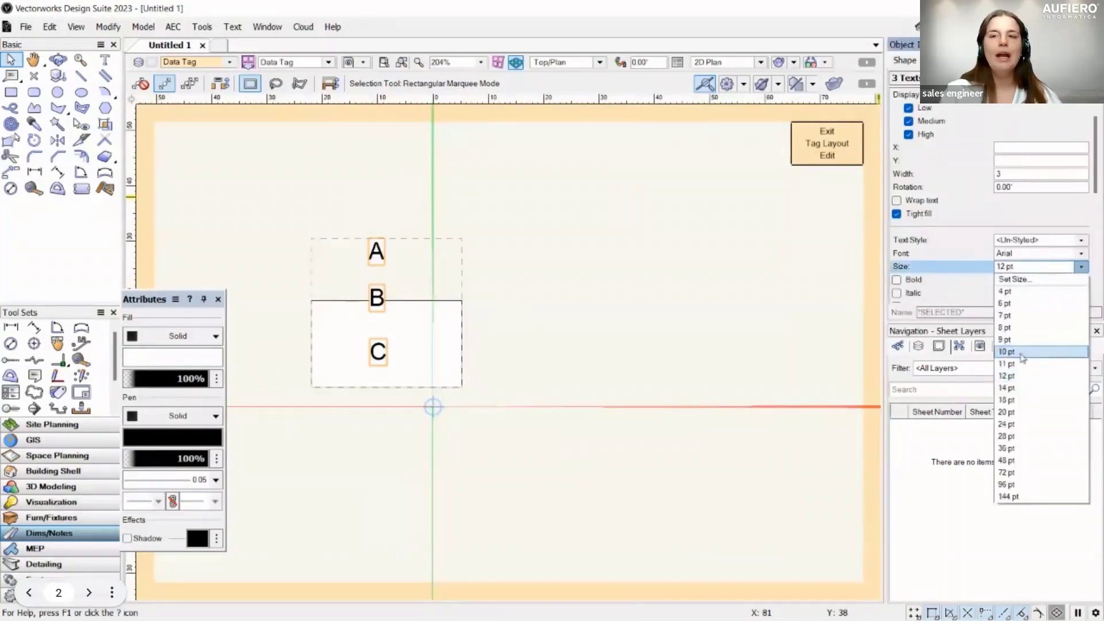
click(1022, 352)
click(1044, 269)
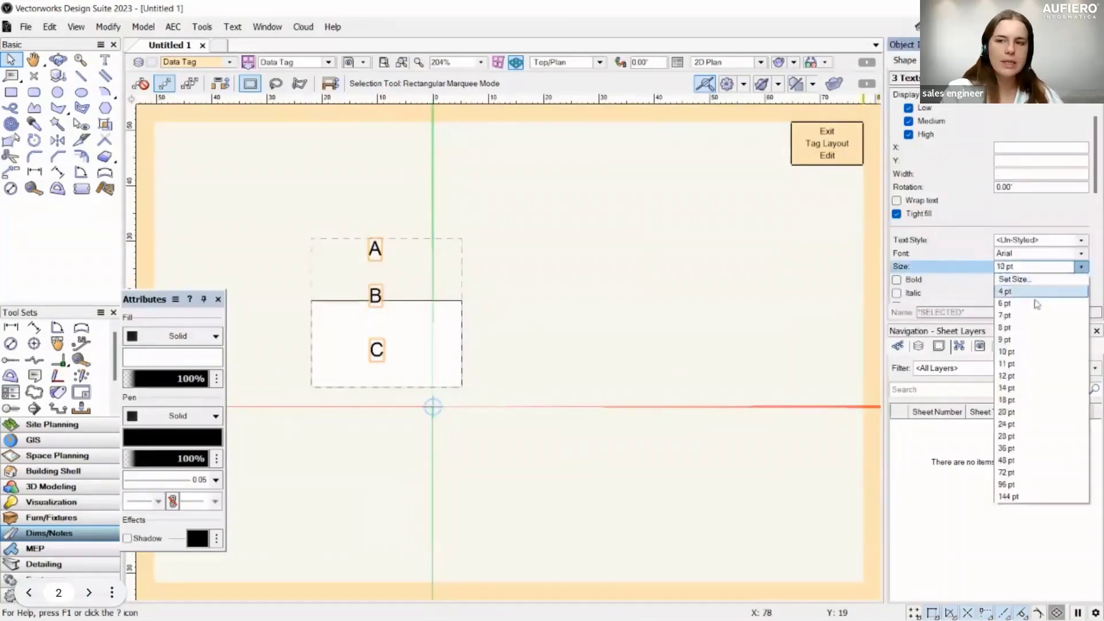
click(1043, 334)
scroll(358, 362, up, 3)
scroll(357, 362, down, 2)
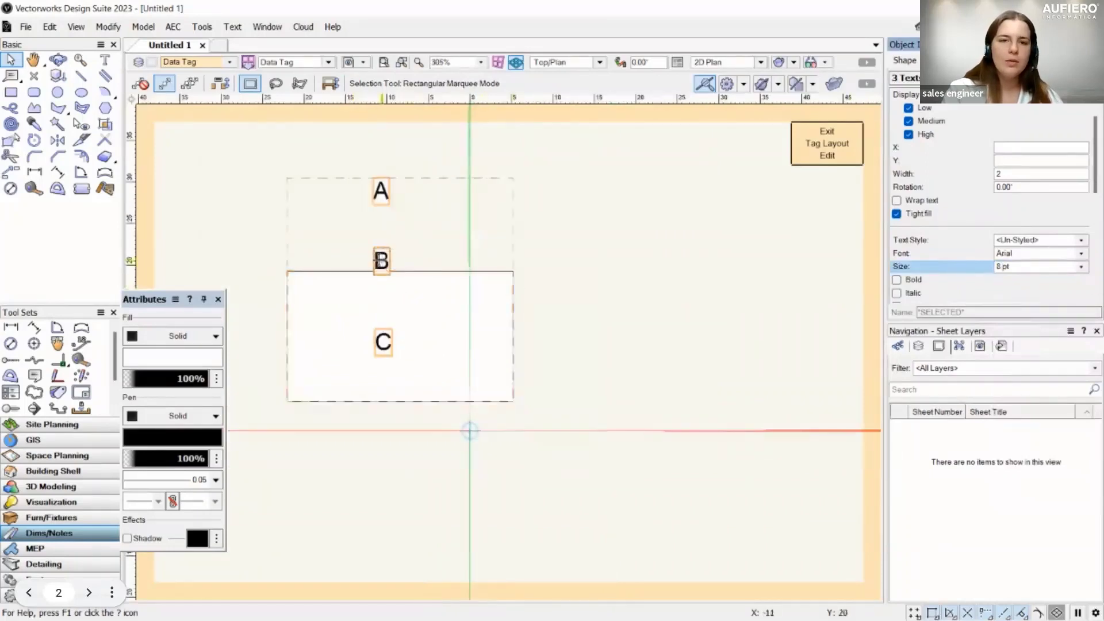
Move the three texts along the rectangle's left edge, with A in the upper corner and C moved up inside it
drag(377, 260, 304, 349)
scroll(254, 275, up, 3)
drag(355, 291, 355, 302)
scroll(355, 302, down, 3)
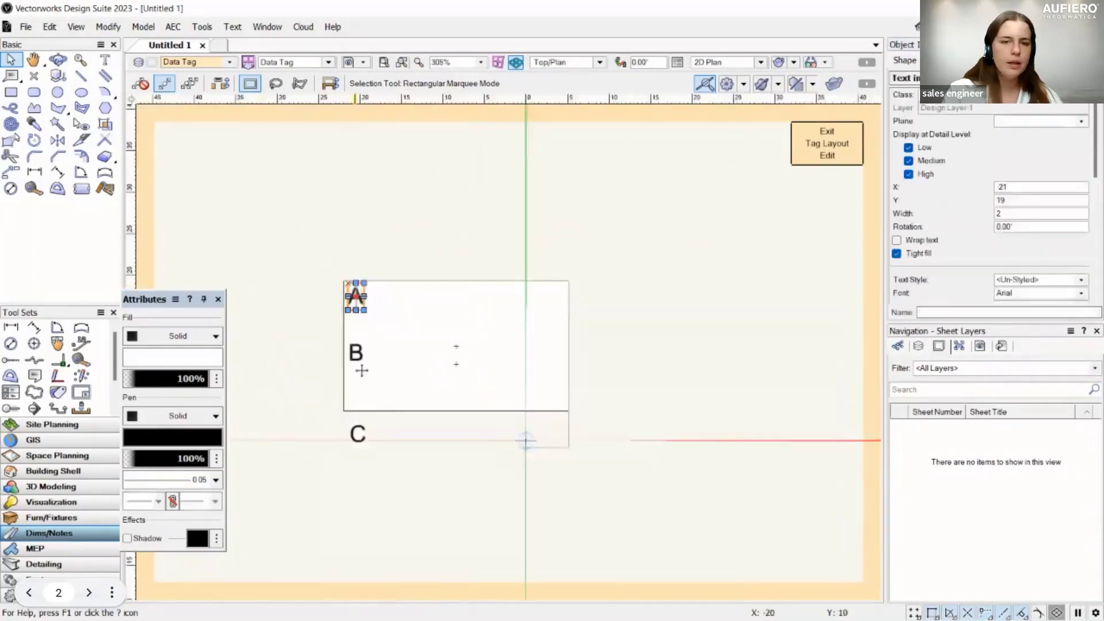
scroll(363, 402, up, 3)
drag(345, 448, 344, 349)
Add a drop shadow to the tag layout rectangle with offset 2, blur 2 and 59% opacity
click(569, 356)
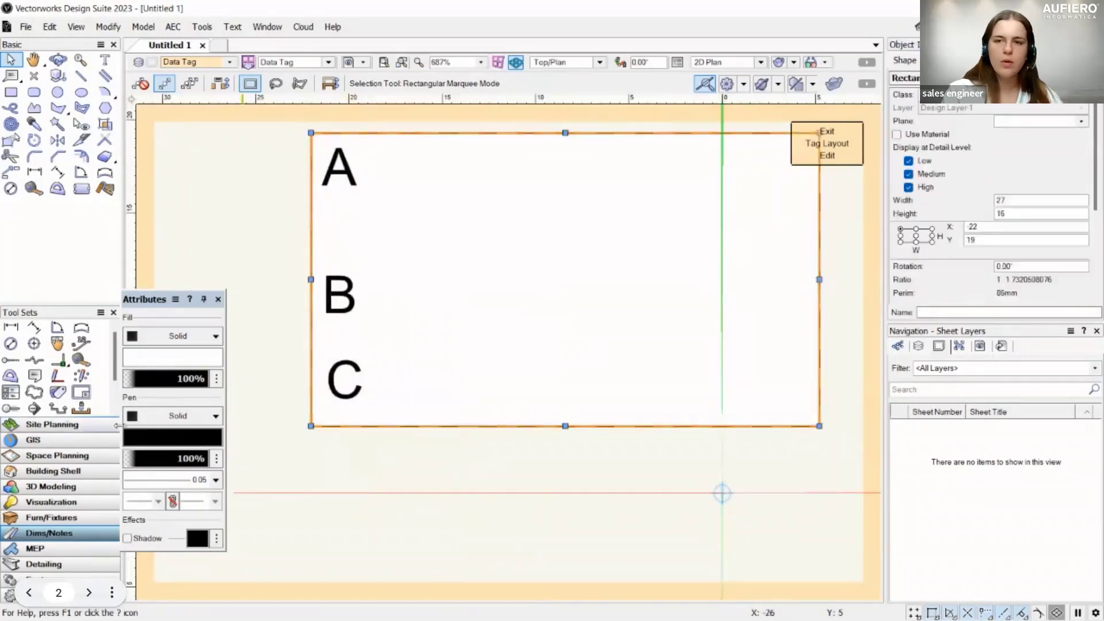
click(127, 538)
scroll(512, 432, down, 3)
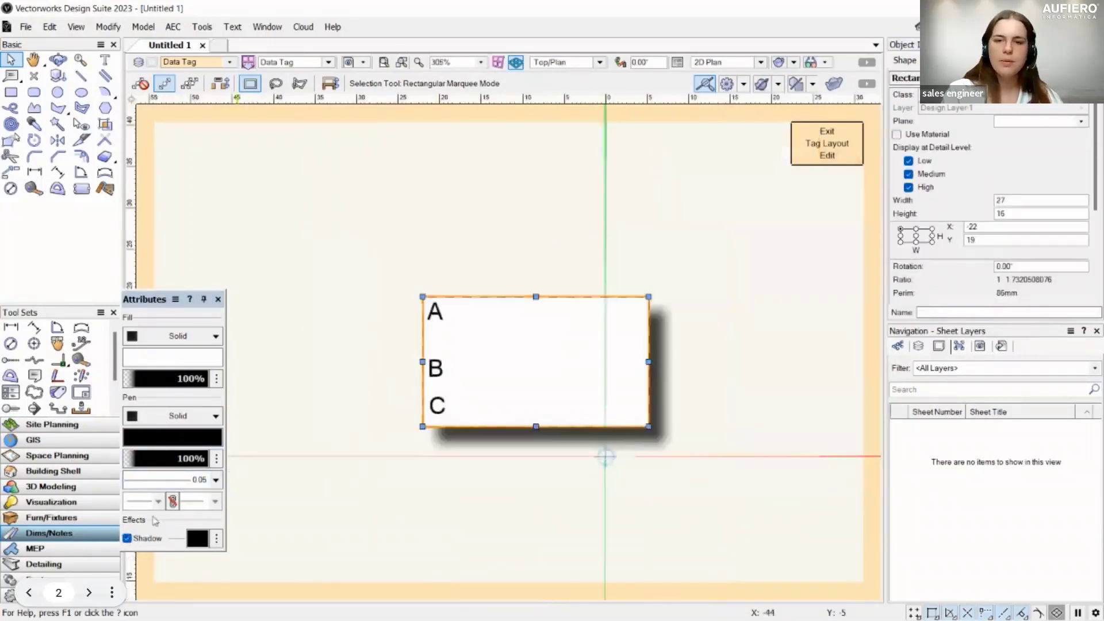
click(216, 539)
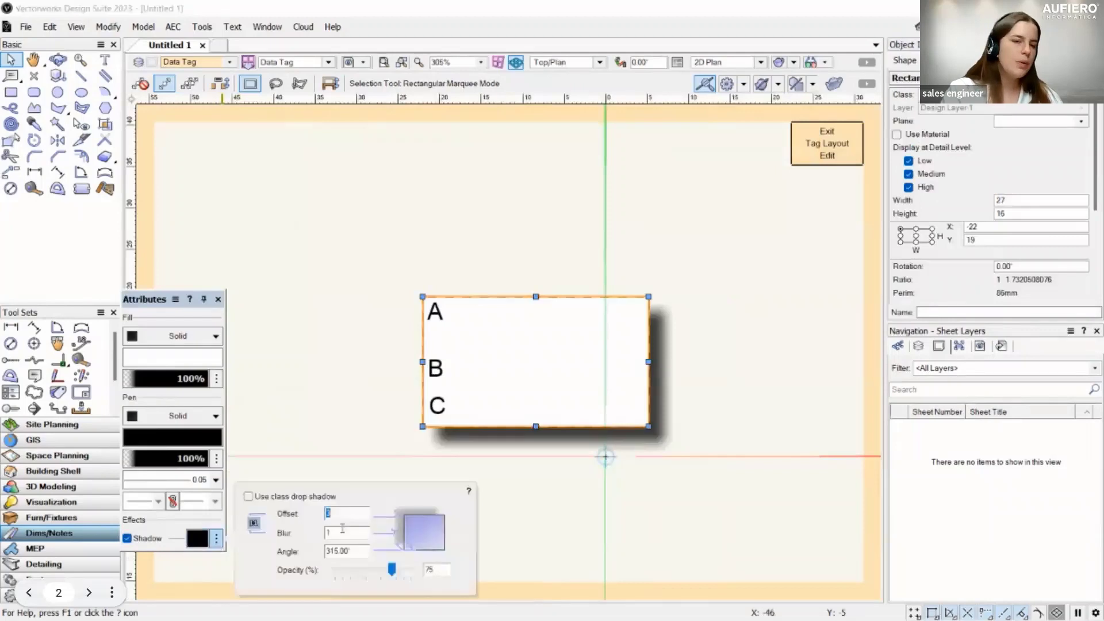
drag(391, 569, 379, 569)
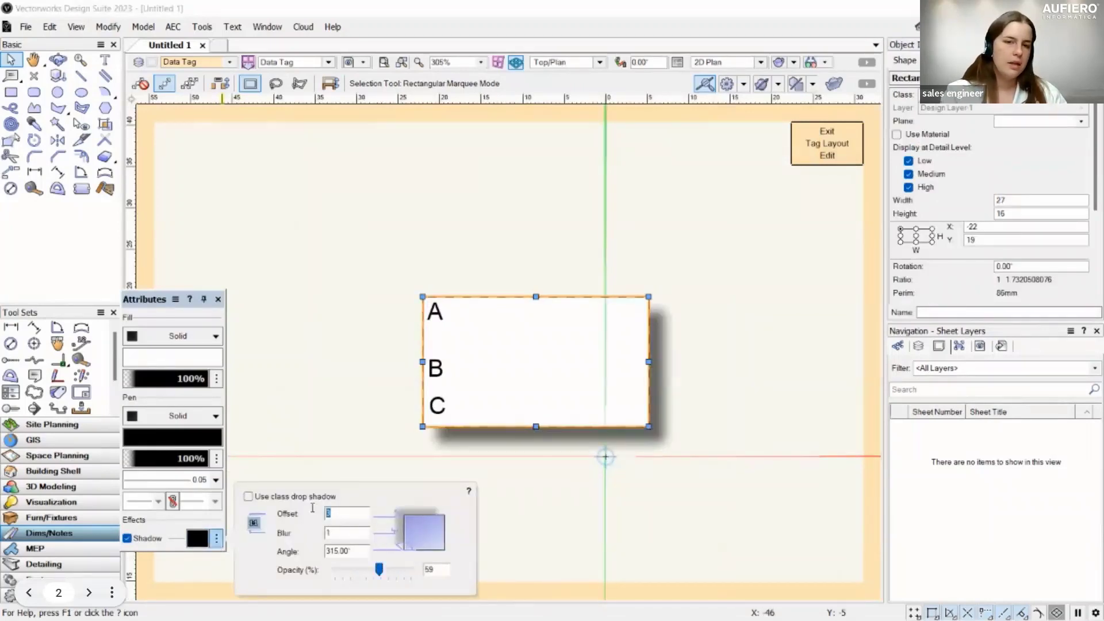
text(2)
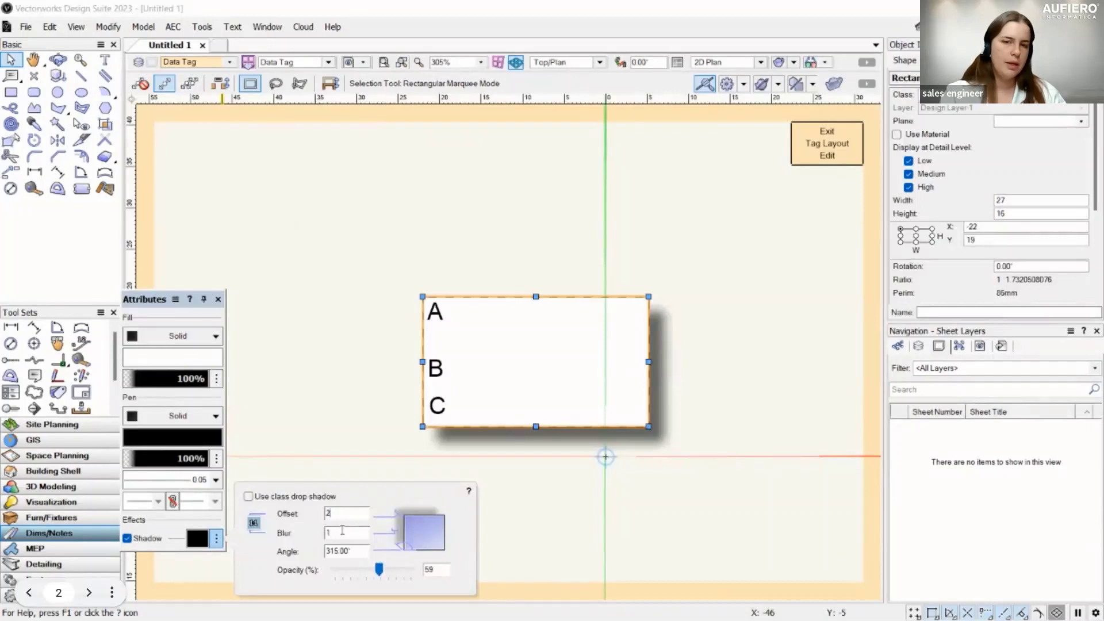
double_click(342, 532)
text(2)
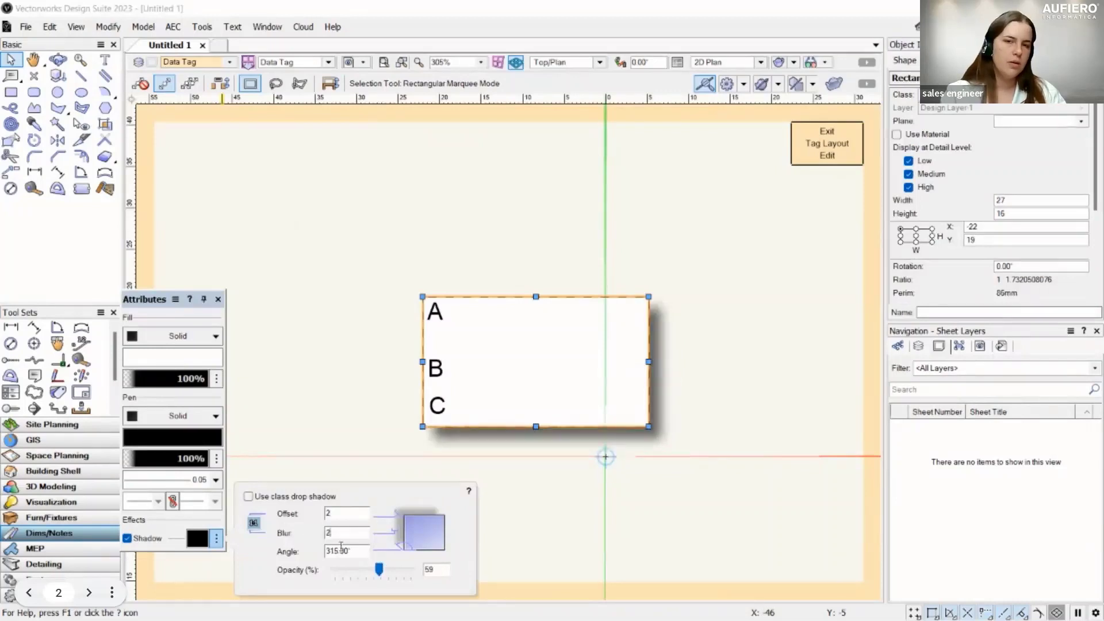
Set the rectangle's shadow colour to light grey and deselect the rectangle
click(205, 549)
click(202, 543)
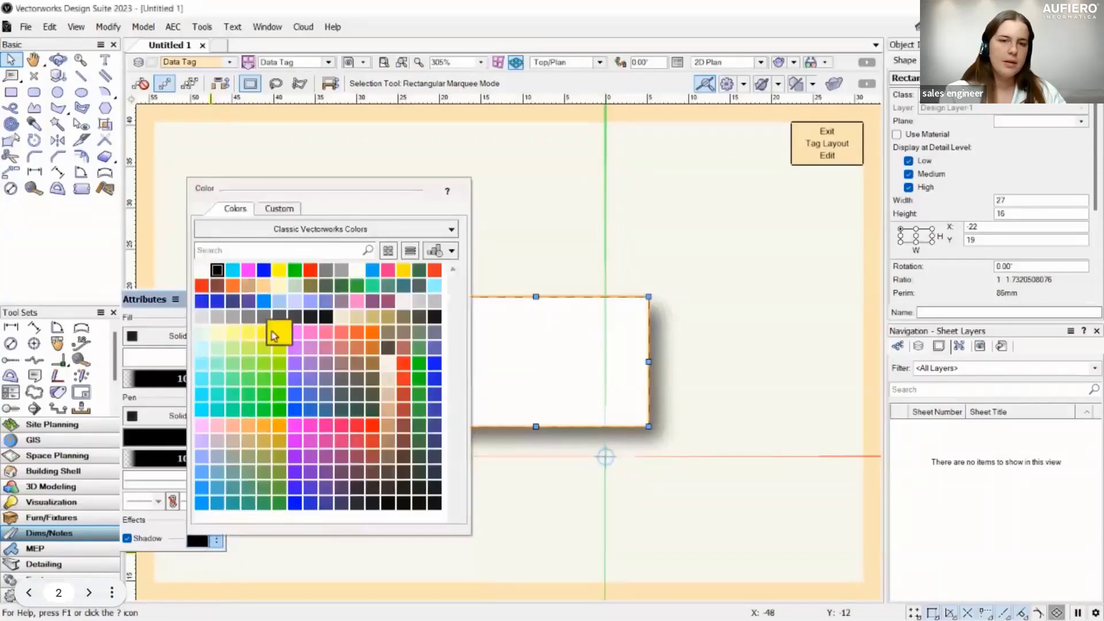
click(420, 306)
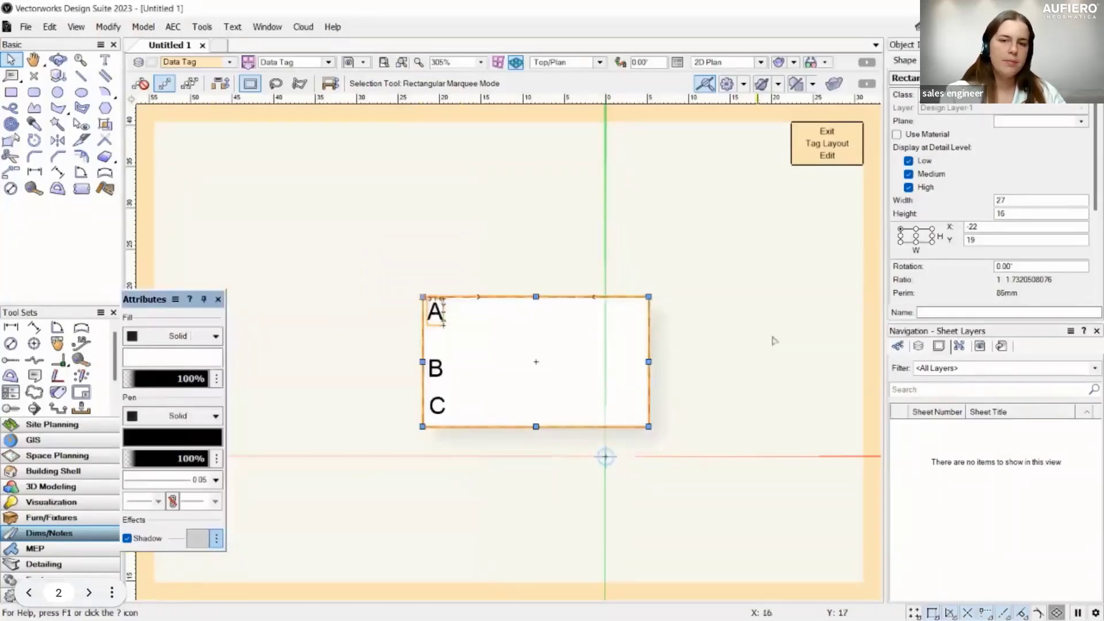
click(838, 419)
scroll(546, 381, up, 2)
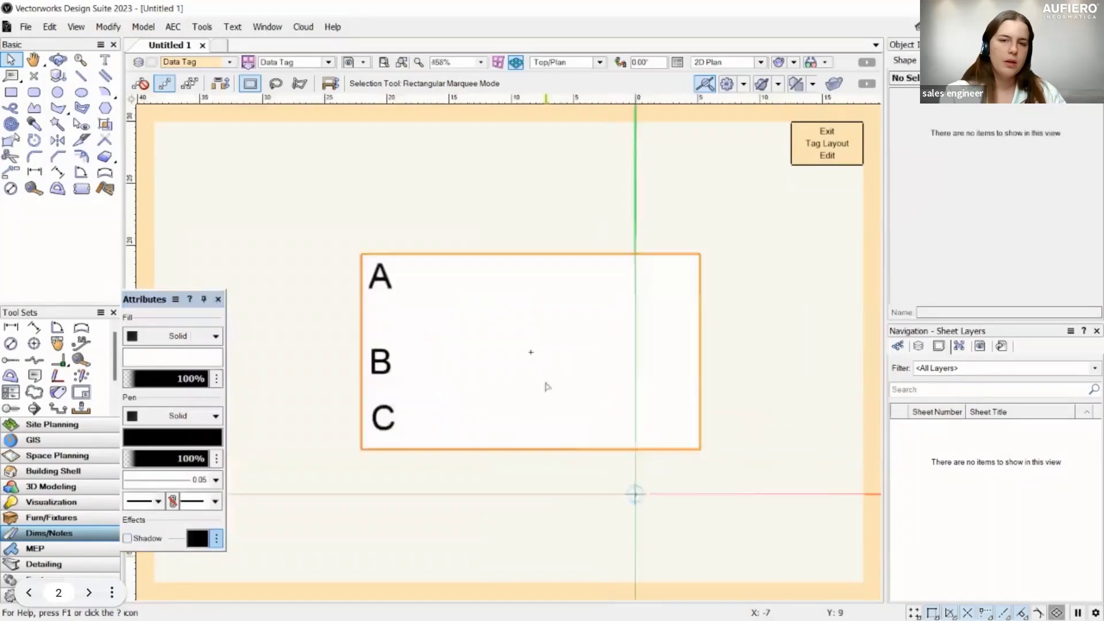
Try a light violet-blue fill on the tag layout rectangle, and undo it
click(544, 383)
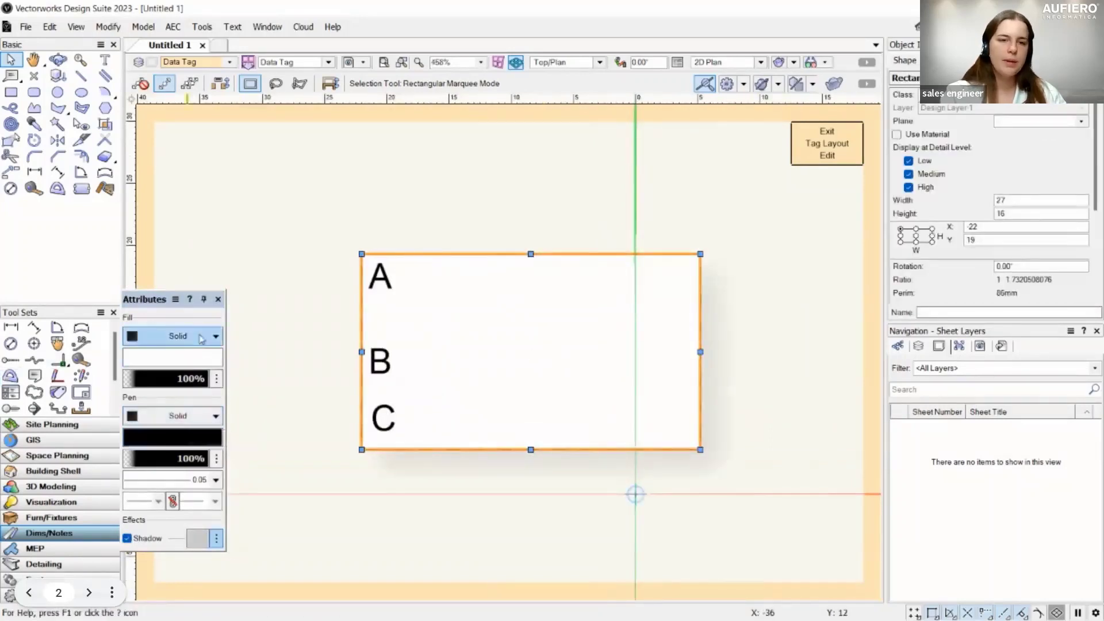
click(186, 359)
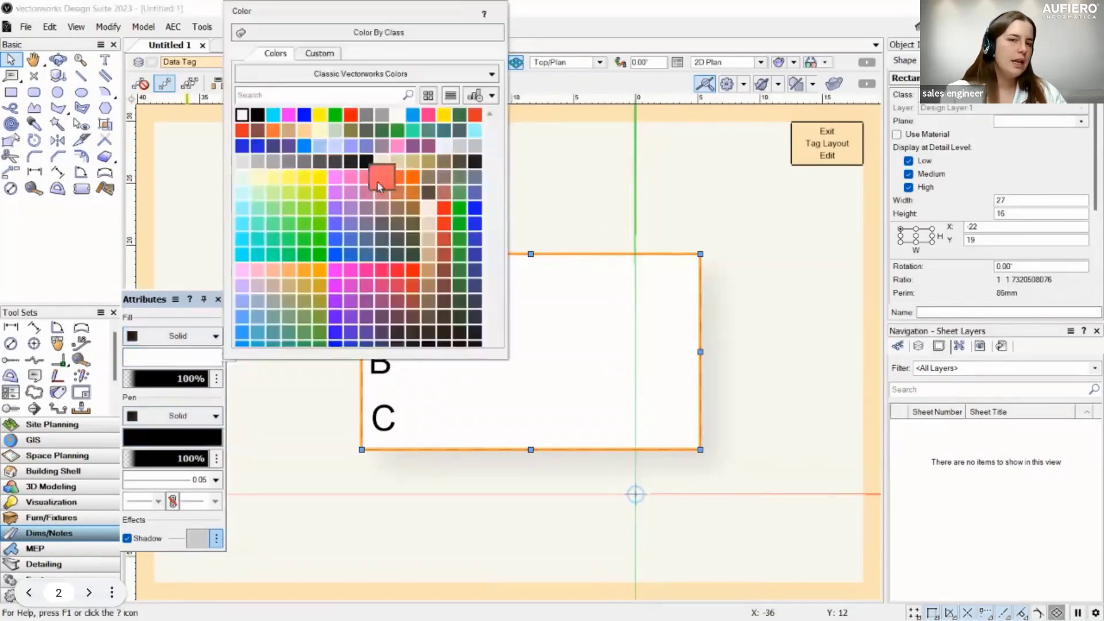
click(364, 152)
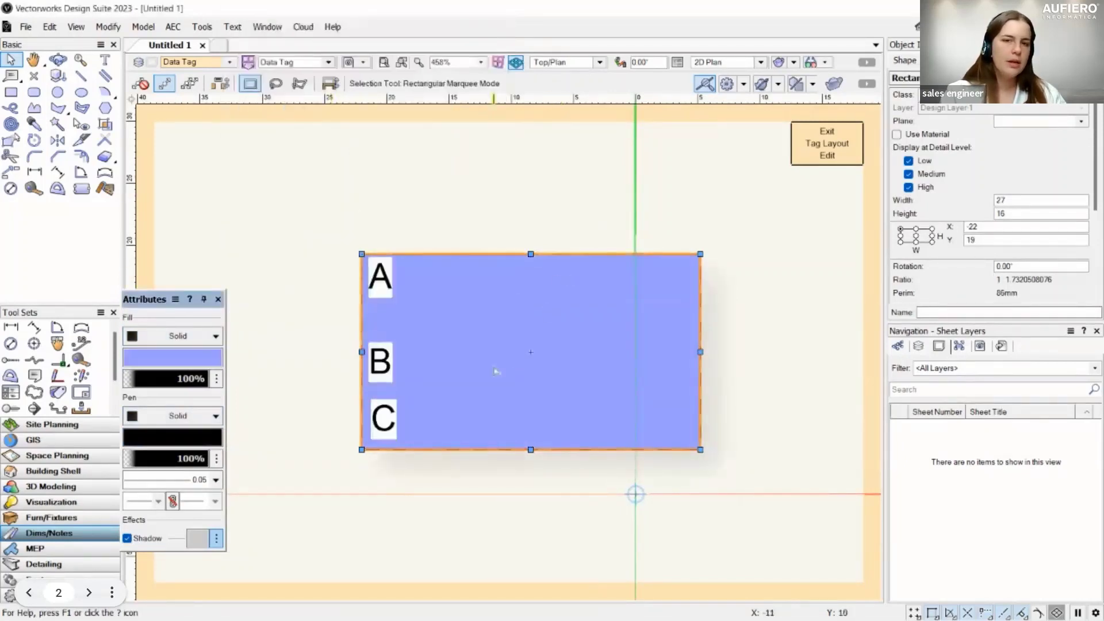
key(ctrl+z)
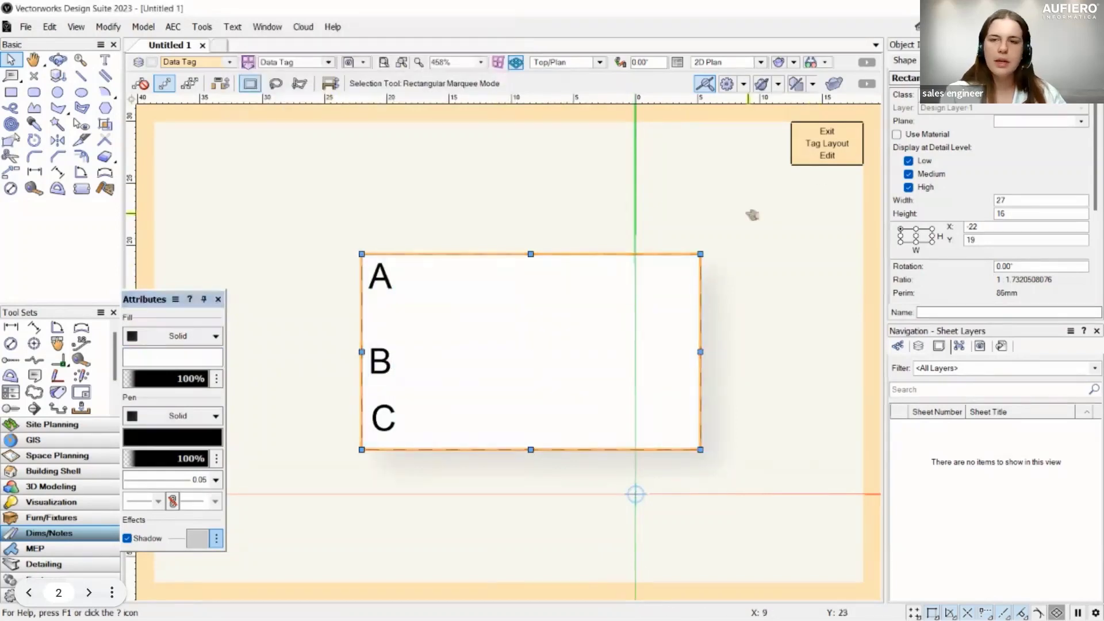
Exit the tag layout and move the data tag up to about Y 1836, above its associated rectangle
click(826, 143)
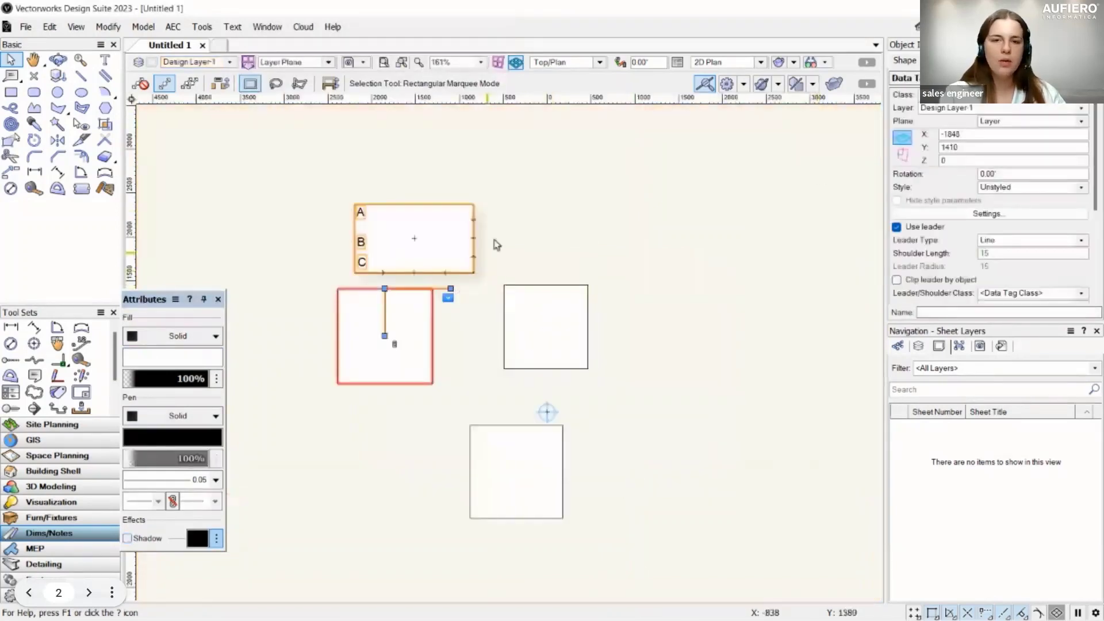
scroll(523, 189, up, 2)
scroll(539, 270, down, 1)
scroll(539, 269, down, 1)
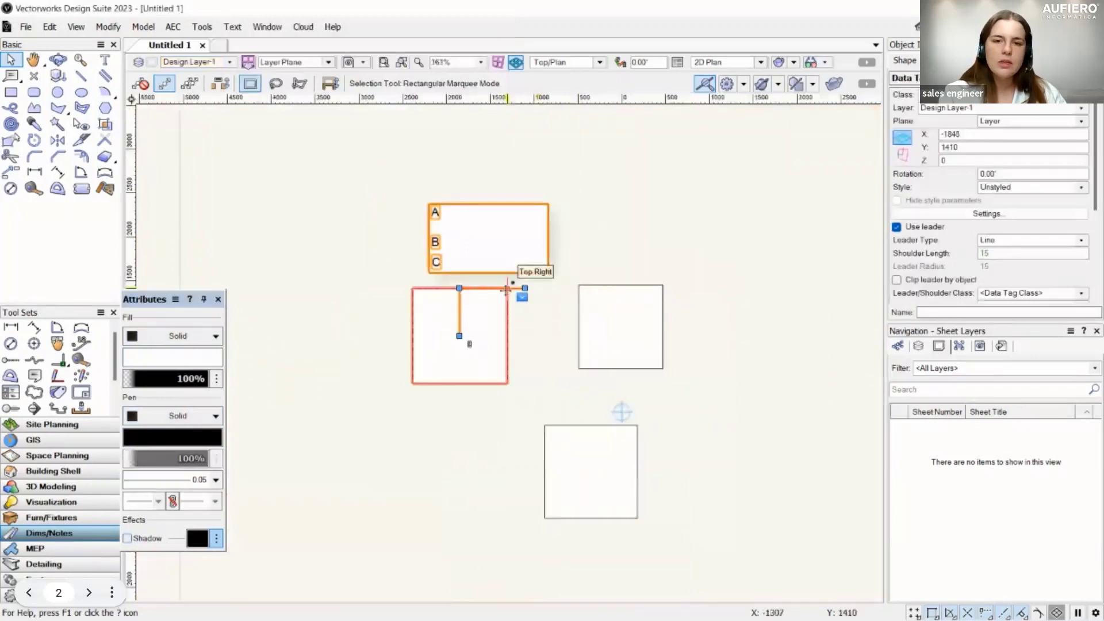
scroll(459, 286, up, 3)
drag(459, 286, 464, 210)
scroll(447, 326, down, 2)
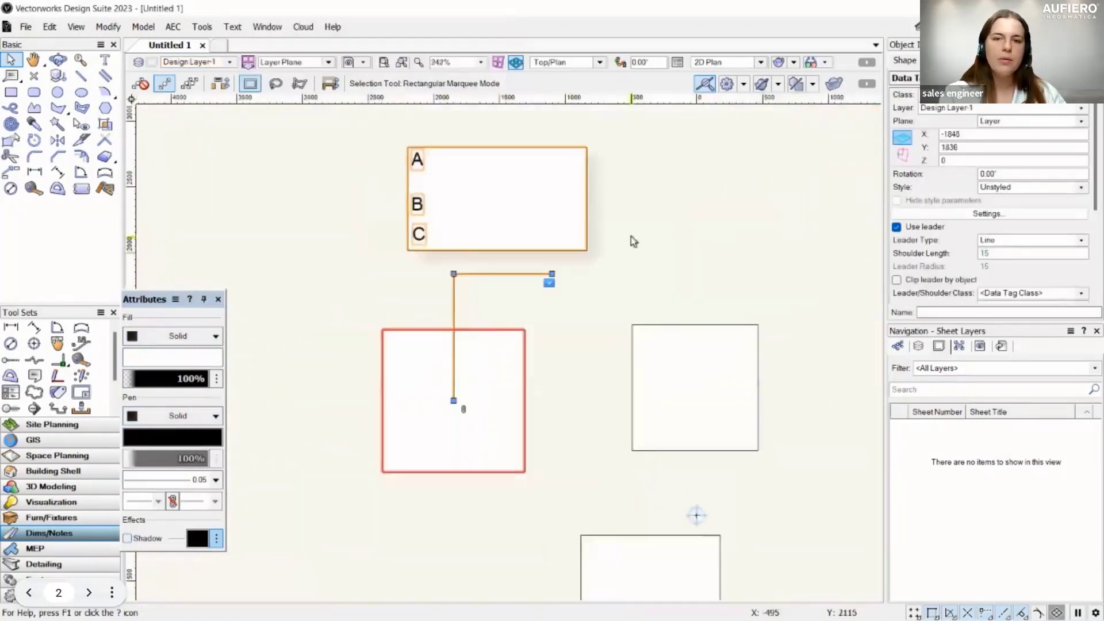
Select the data tag above the rectangle and try to edit its tag data
click(331, 261)
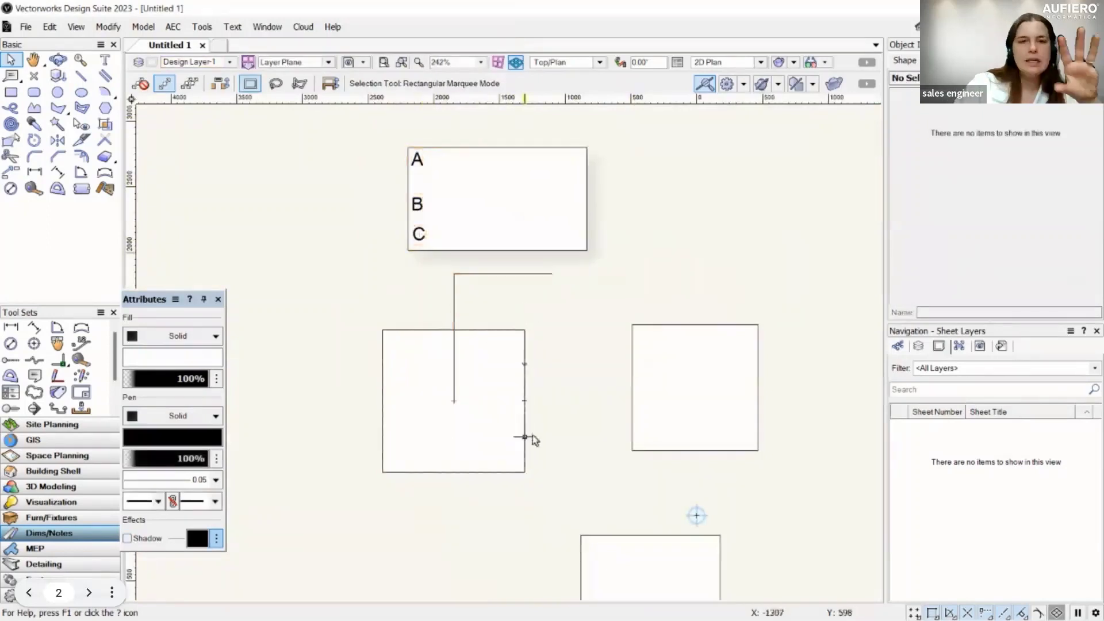
click(454, 400)
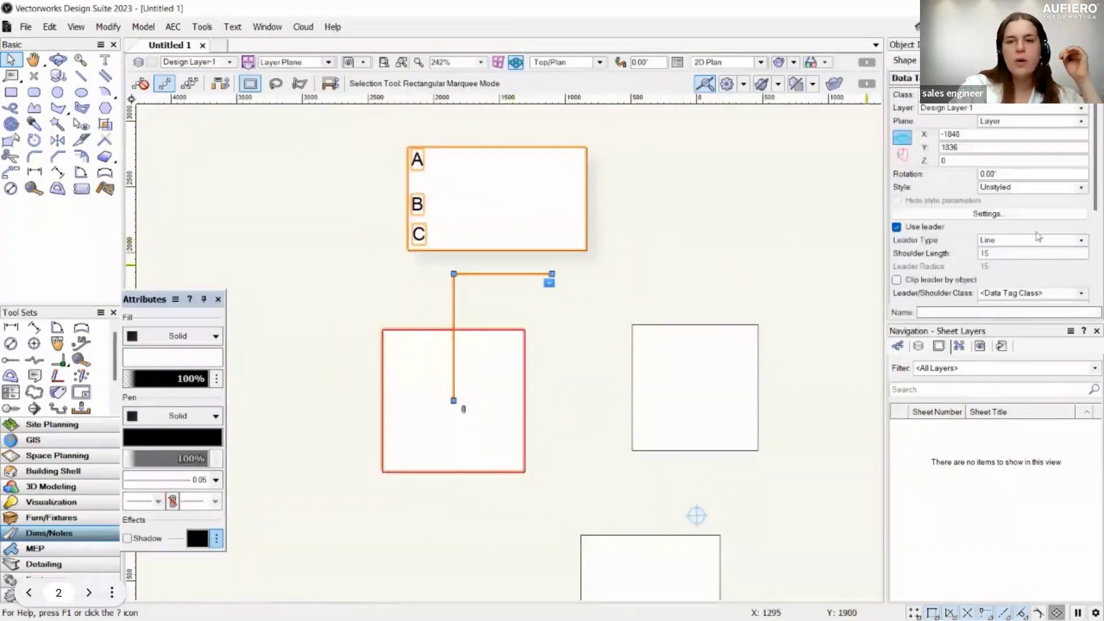
scroll(1029, 241, down, 1)
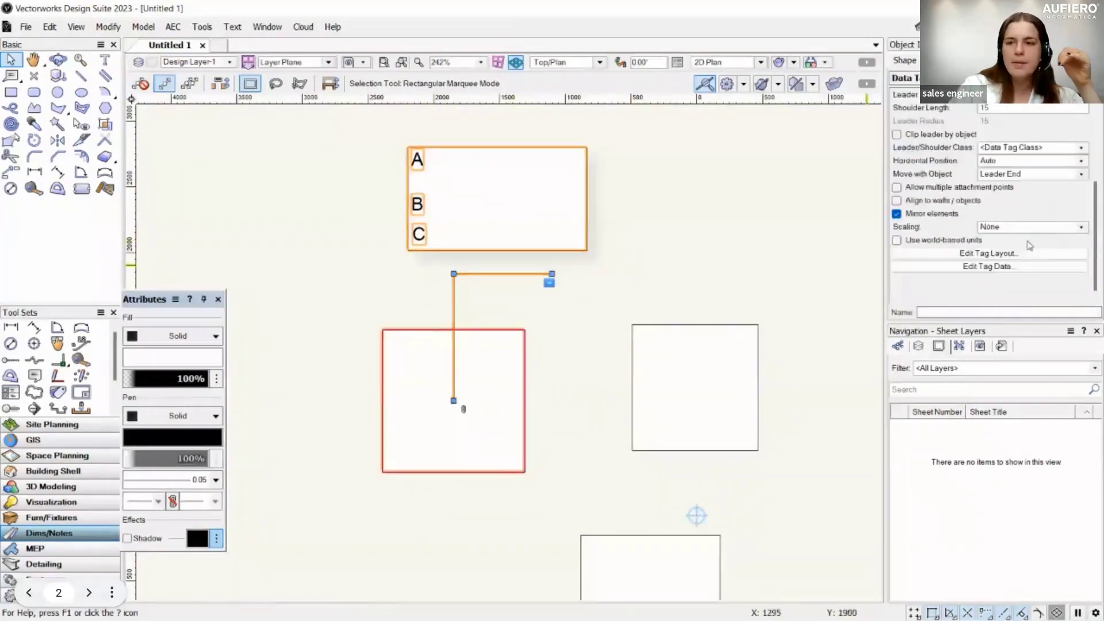
click(1005, 268)
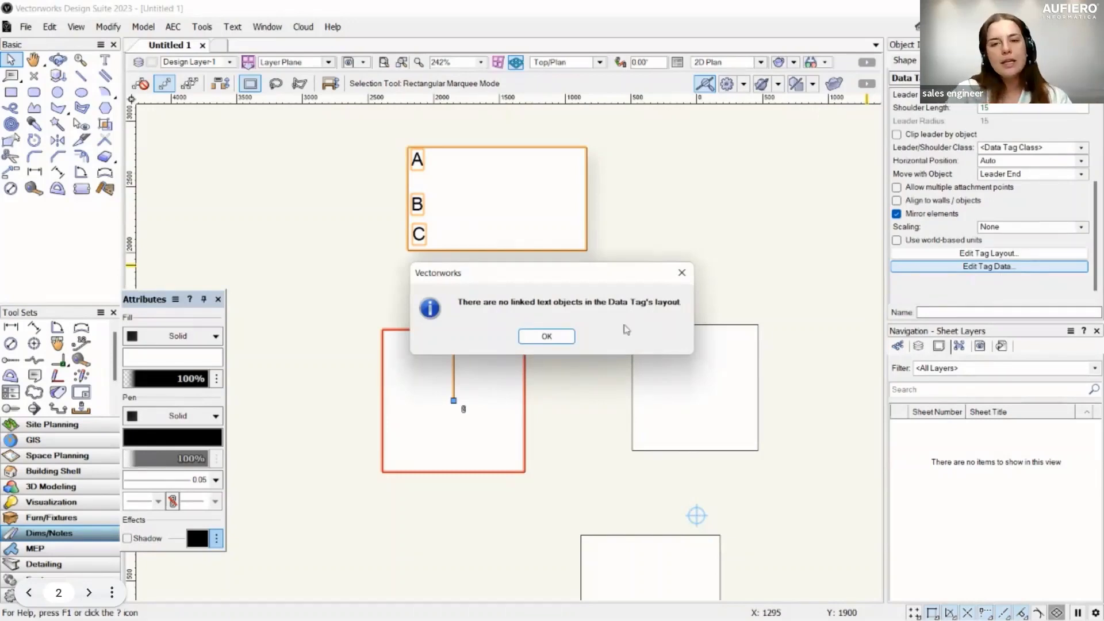
click(557, 341)
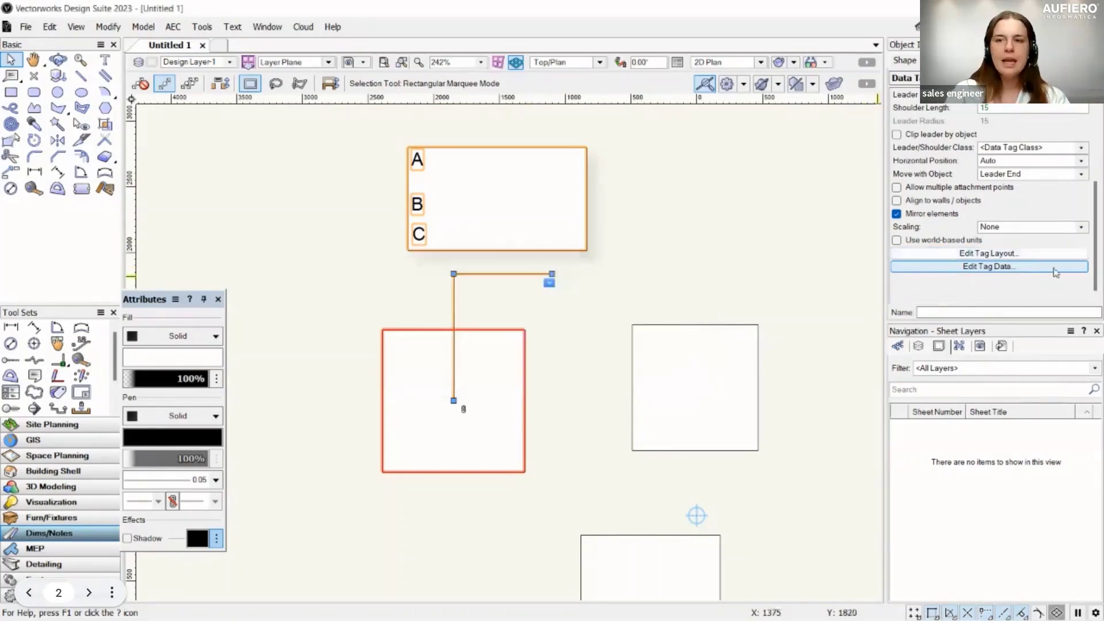
Open the data tag's layout for editing and turn on dynamic text for the text A
click(985, 255)
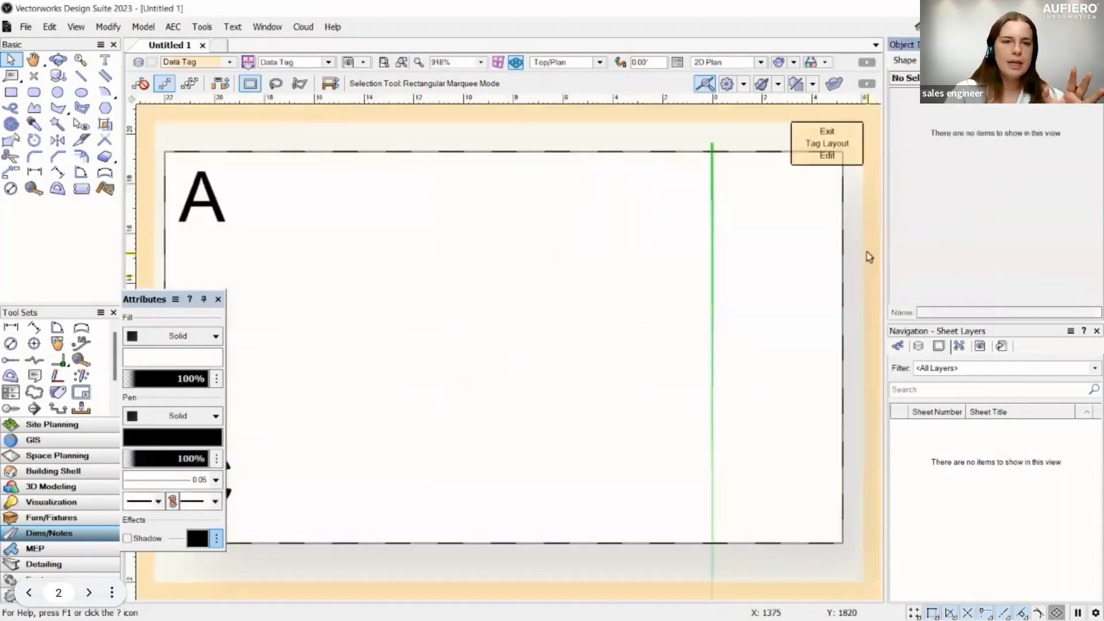
click(201, 196)
scroll(1095, 198, down, 3)
scroll(1073, 247, down, 5)
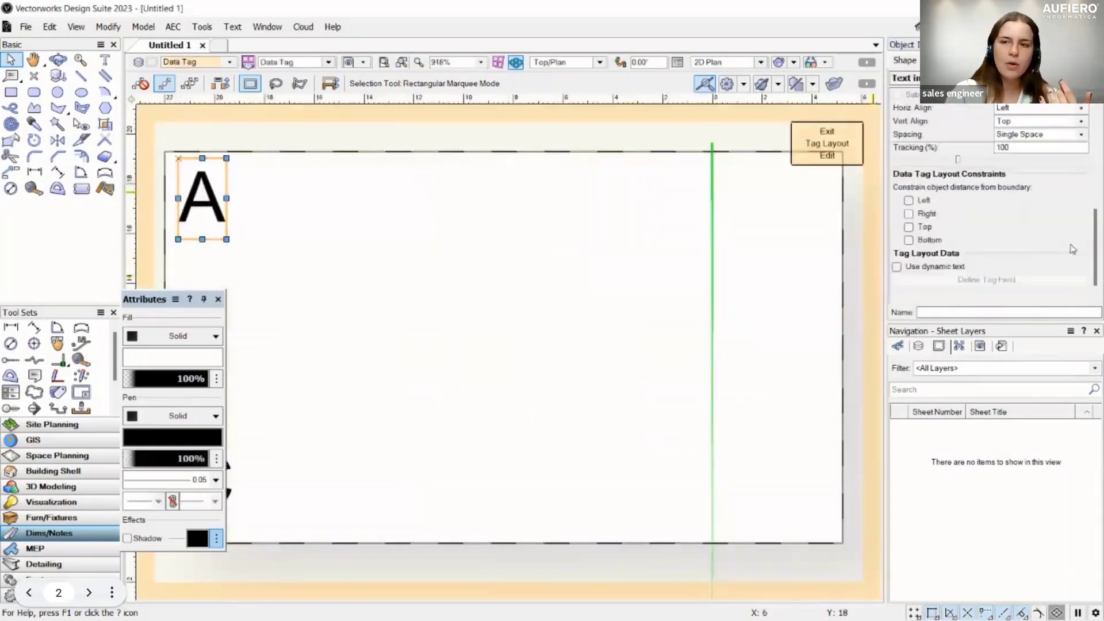
click(897, 253)
Turn on dynamic text for the texts B and C in the tag layout
scroll(567, 315, down, 3)
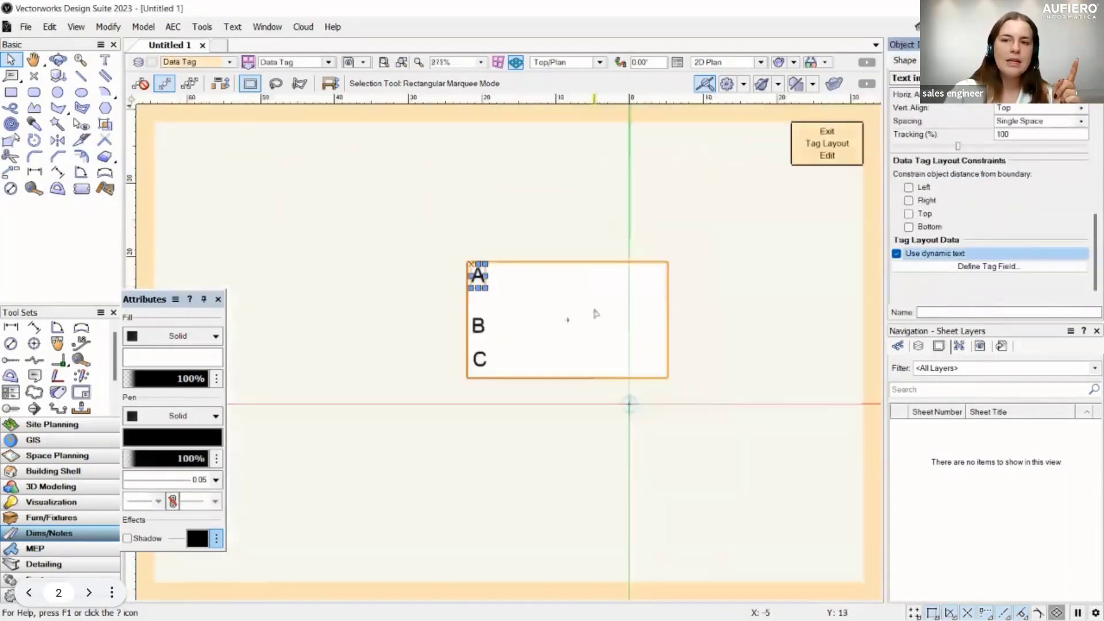
scroll(477, 287, up, 2)
click(433, 322)
click(897, 254)
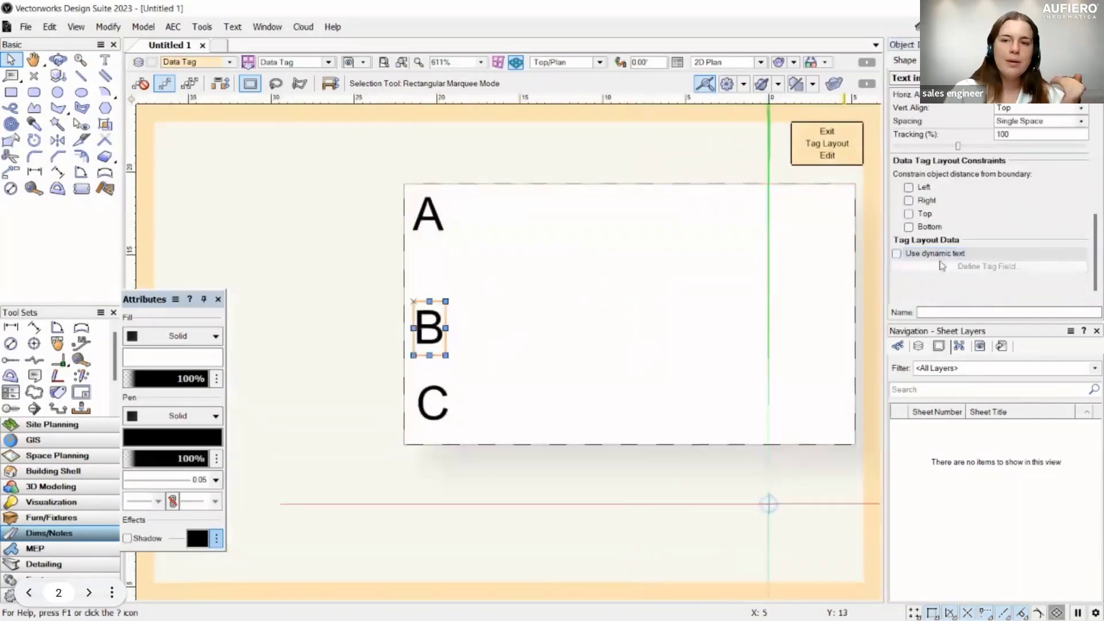
click(897, 253)
click(897, 254)
click(433, 402)
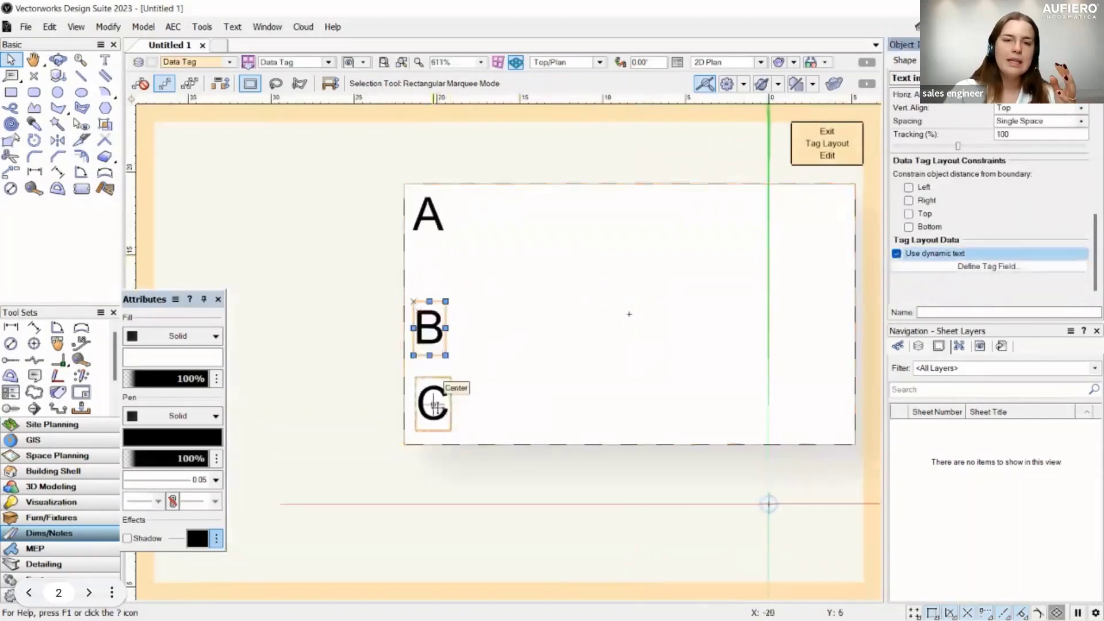
click(897, 253)
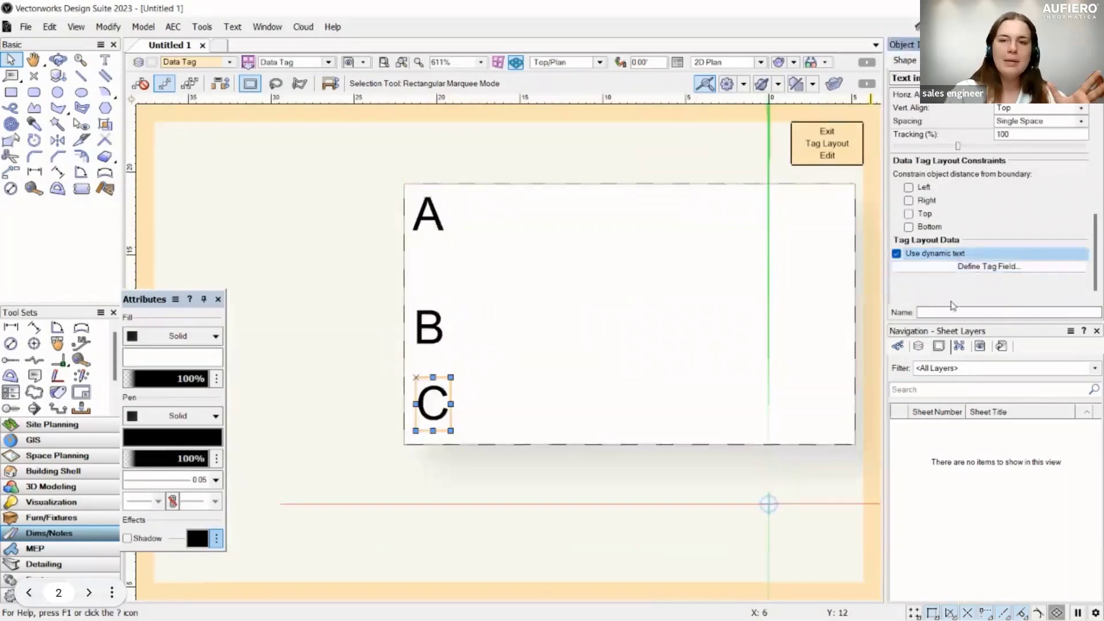
Define text A's tag field with the NÚMERO field of the ZONA DE CONSTRUCCIÓN record format, with the link to data source enabled
click(432, 225)
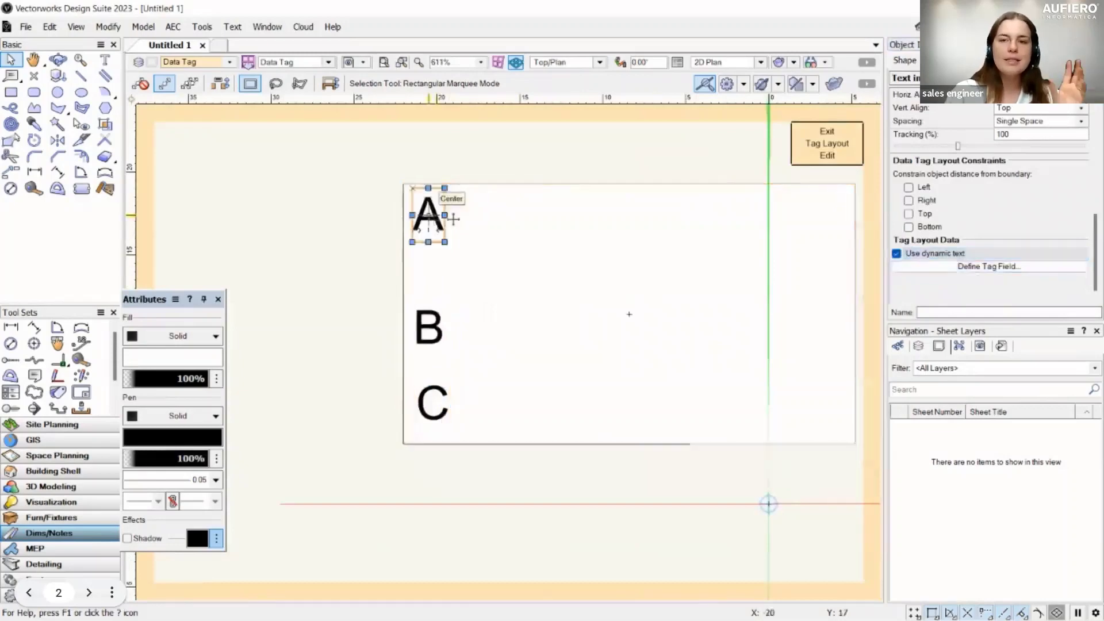
click(976, 266)
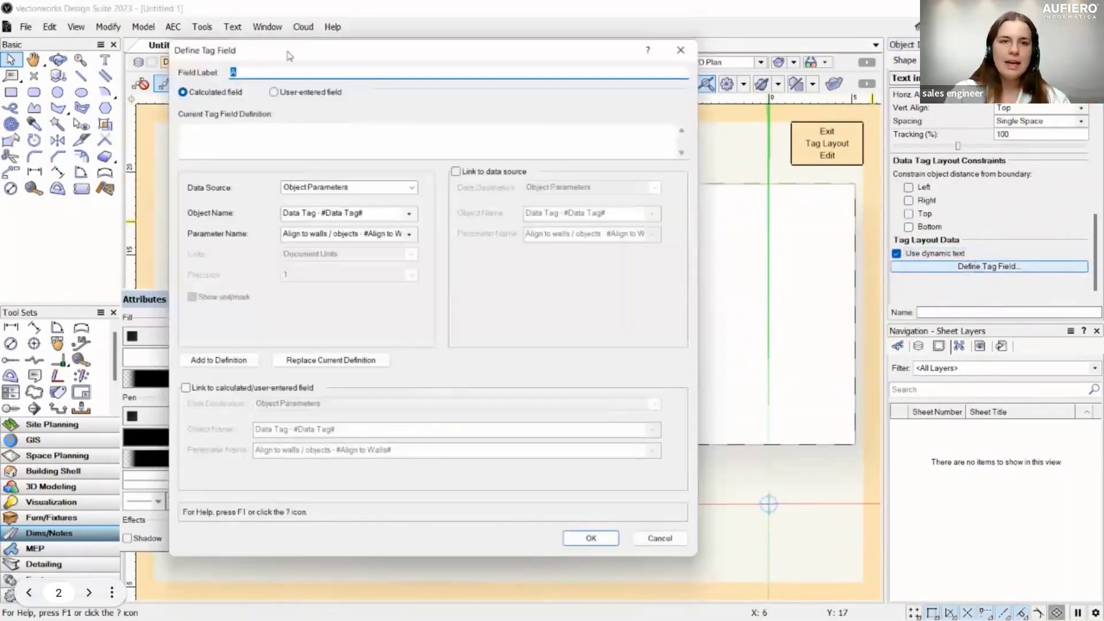
drag(303, 57, 413, 53)
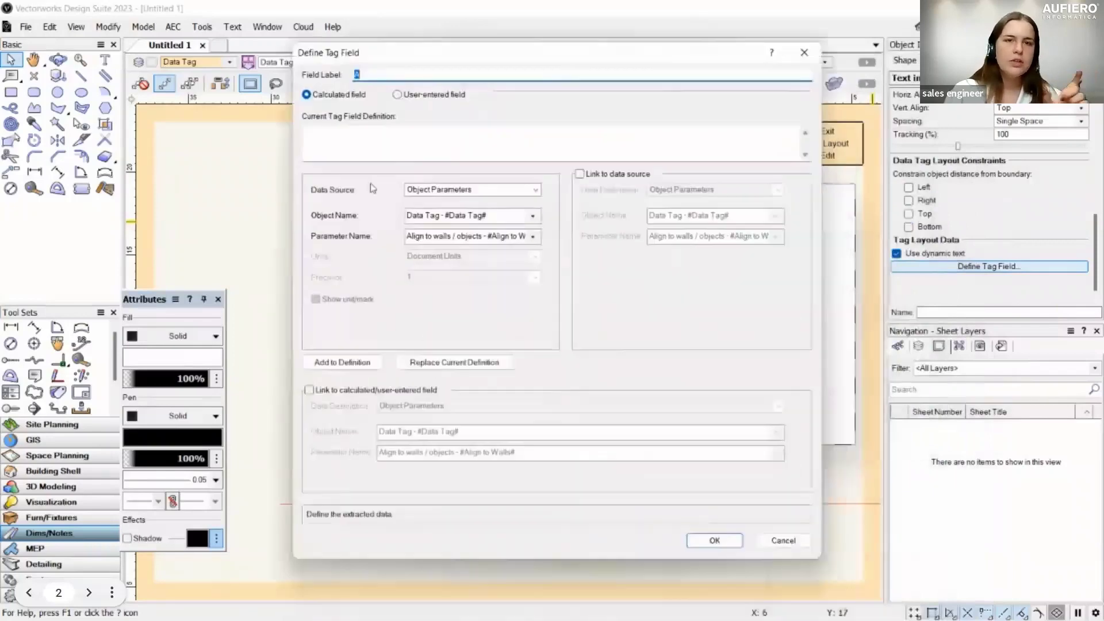
click(435, 192)
click(439, 219)
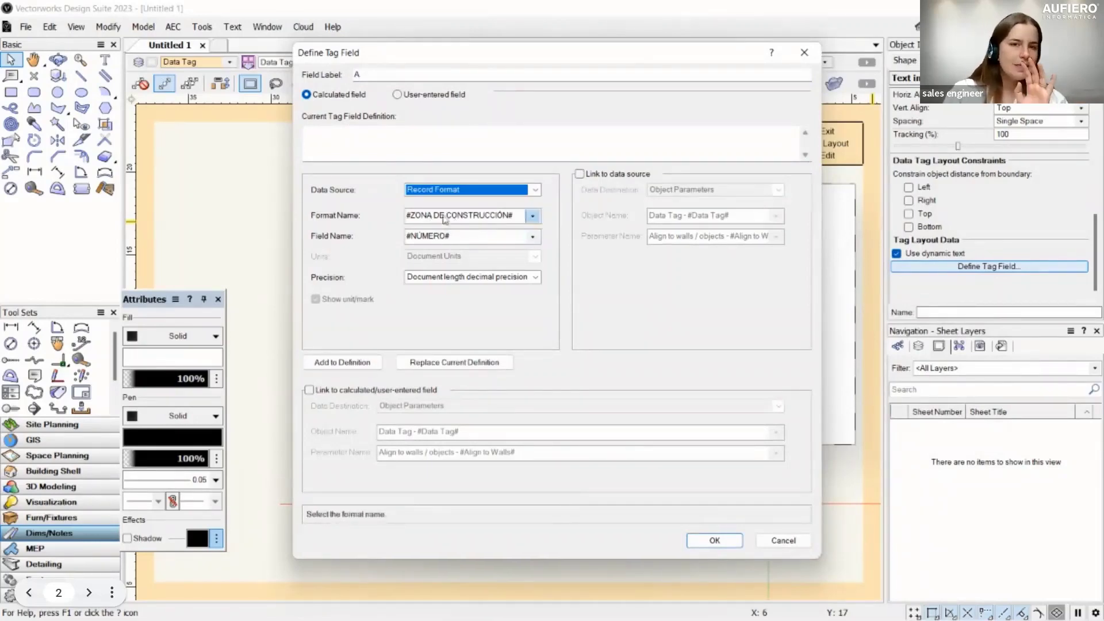
click(442, 215)
click(444, 239)
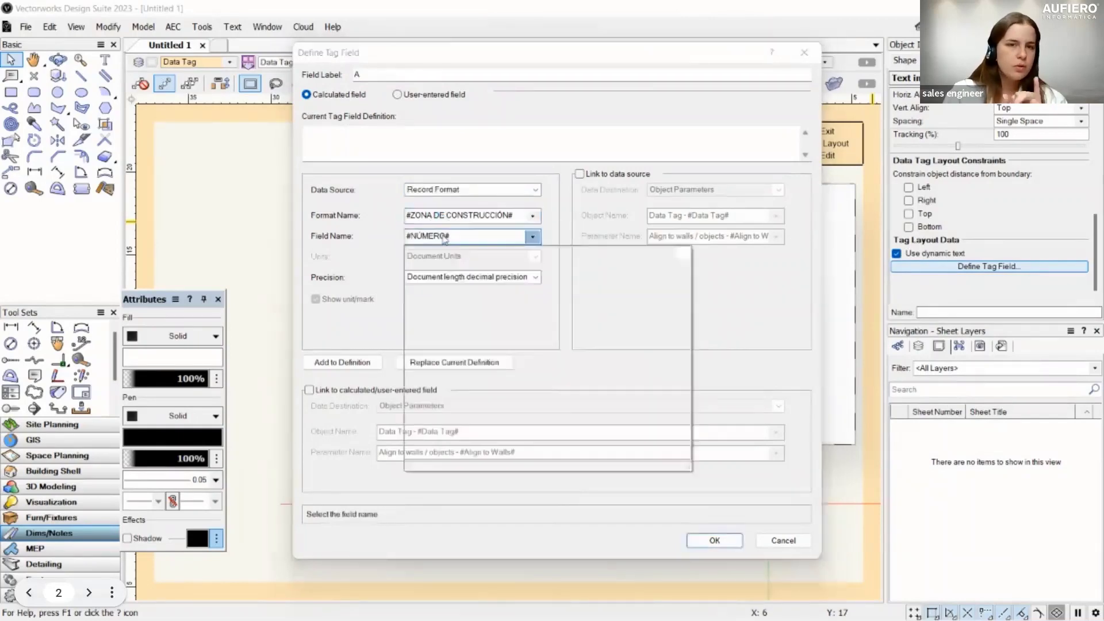
click(444, 239)
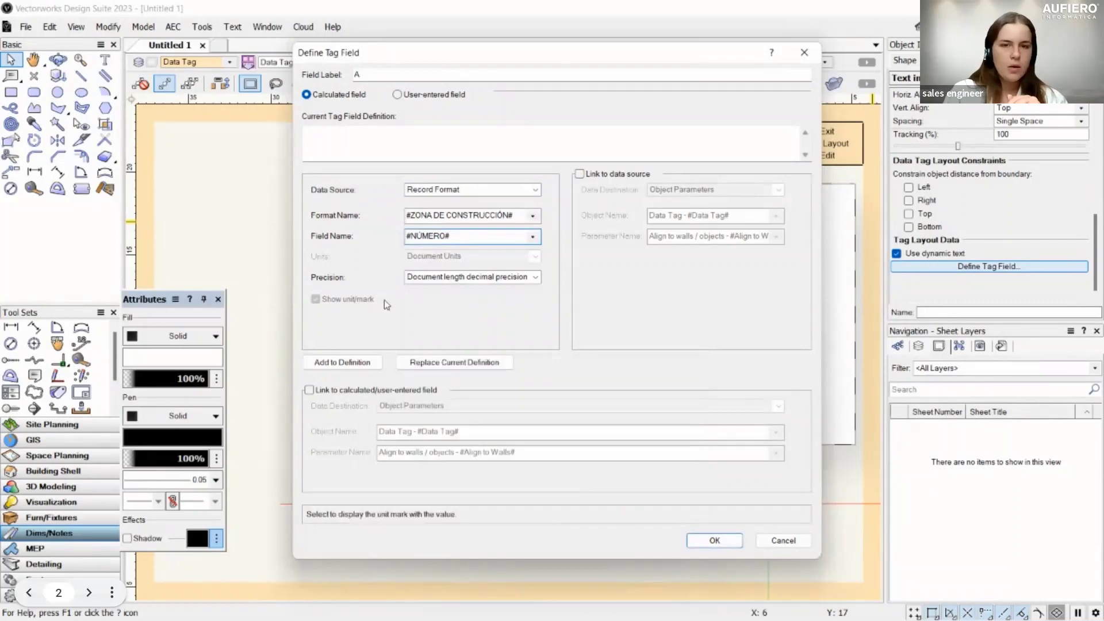
click(342, 362)
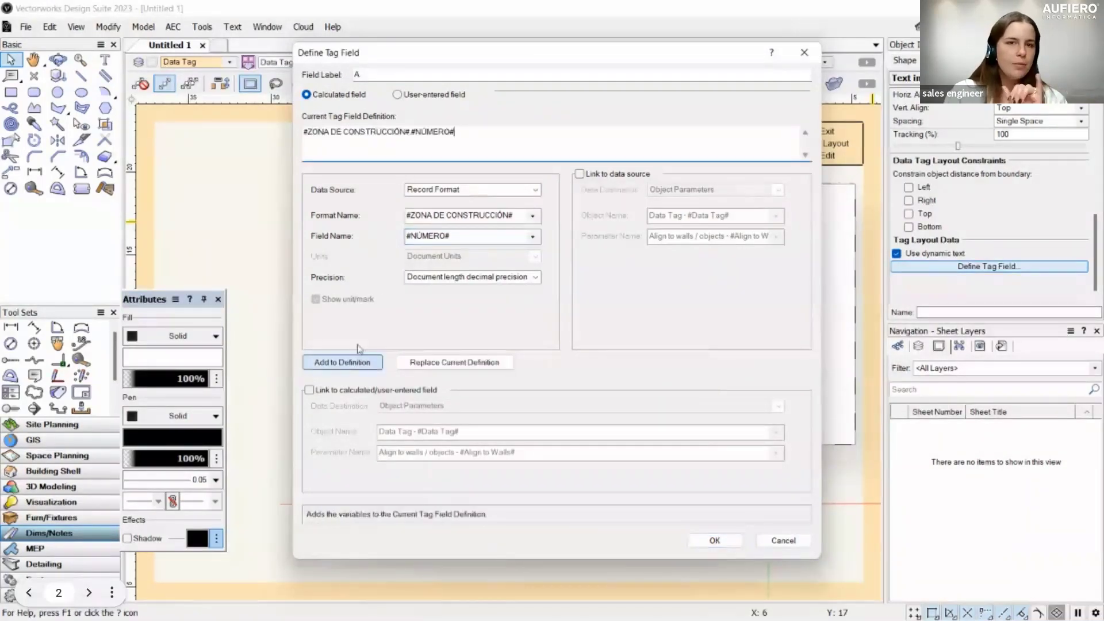
click(579, 173)
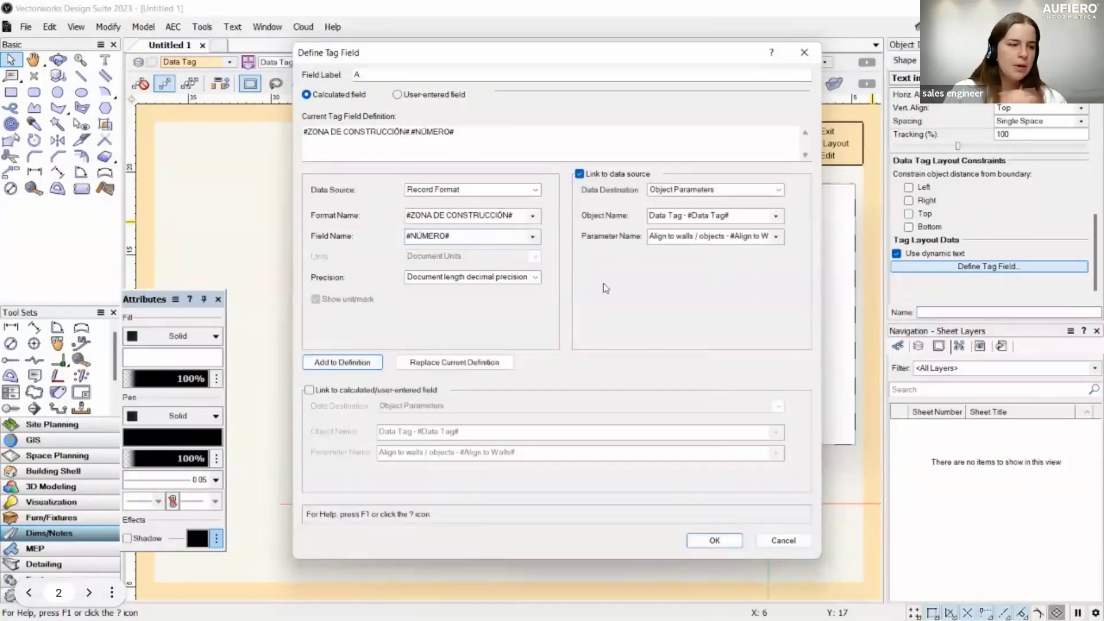
click(713, 541)
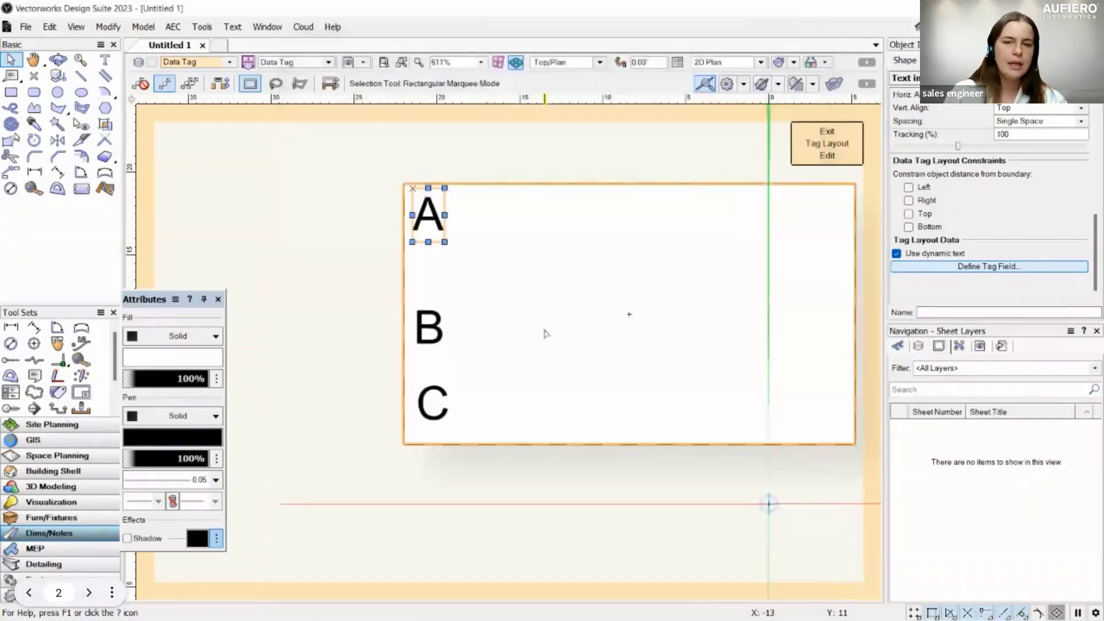
Replace the text A in the tag layout with NÚMERO and finish the text edit
double_click(426, 216)
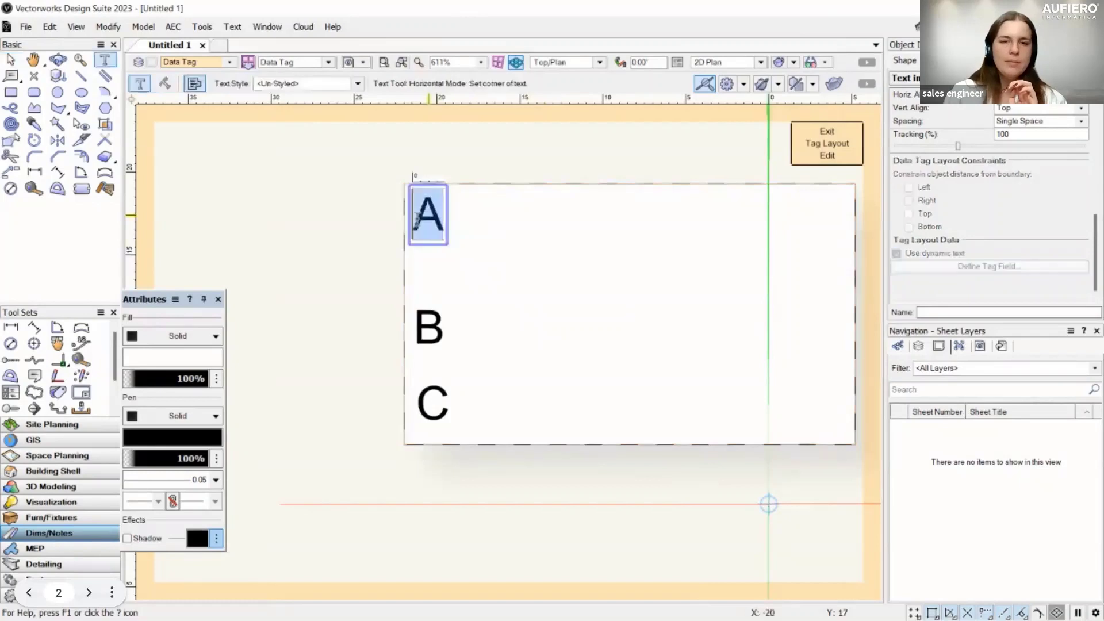
text(N)
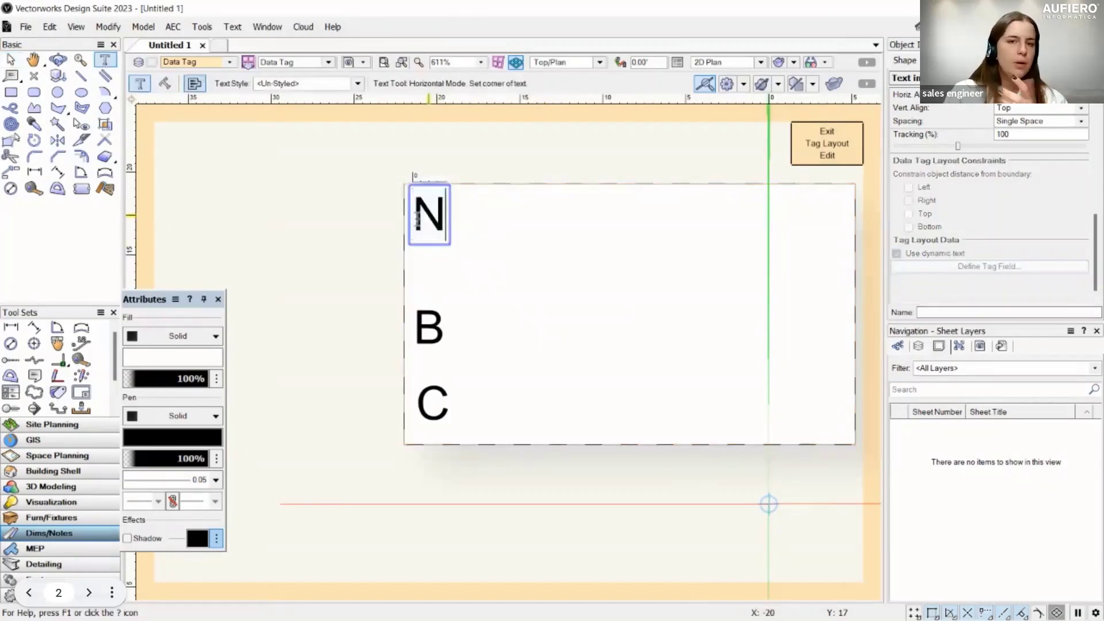
text(ÚMERO)
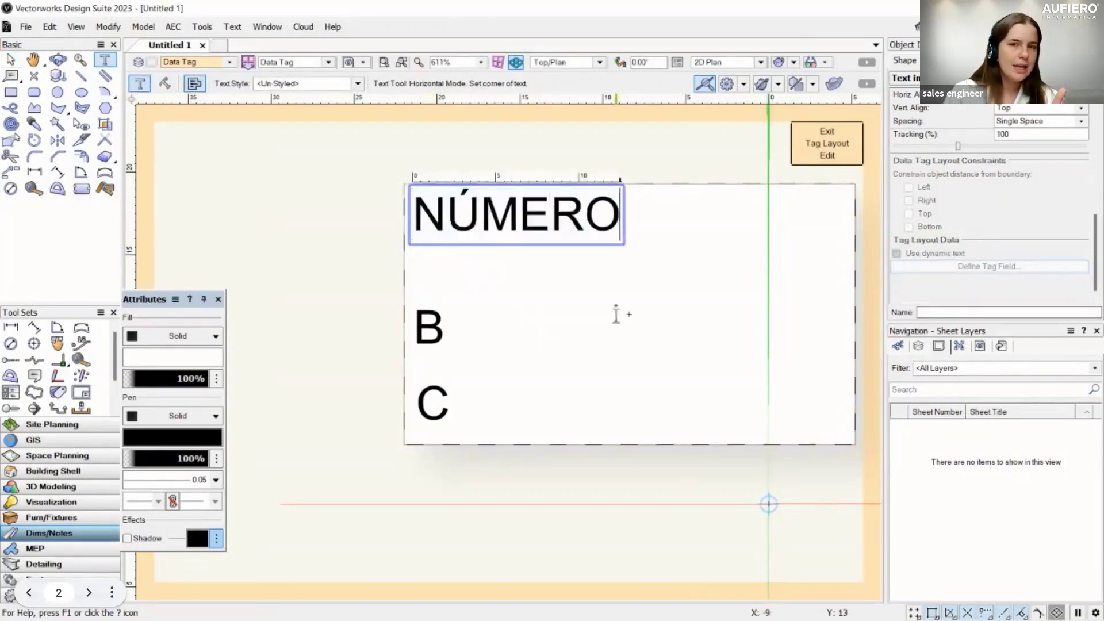
text(x)
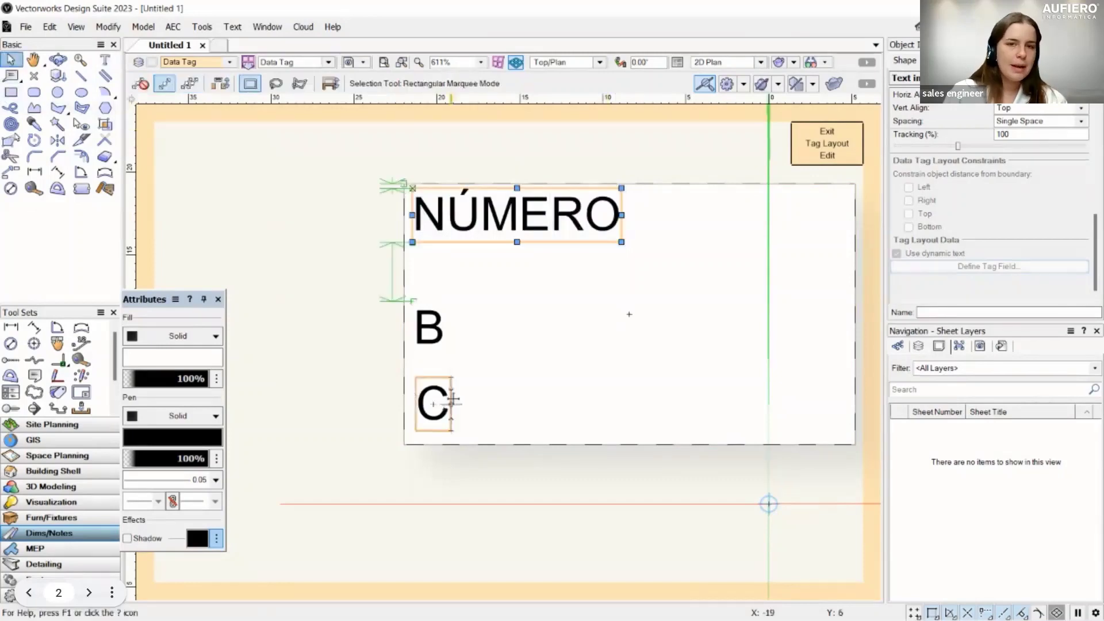
Define text B's tag field with the ETAPA field of the ZONA DE CONSTRUCCIÓN record format, with the link to data source enabled
click(428, 327)
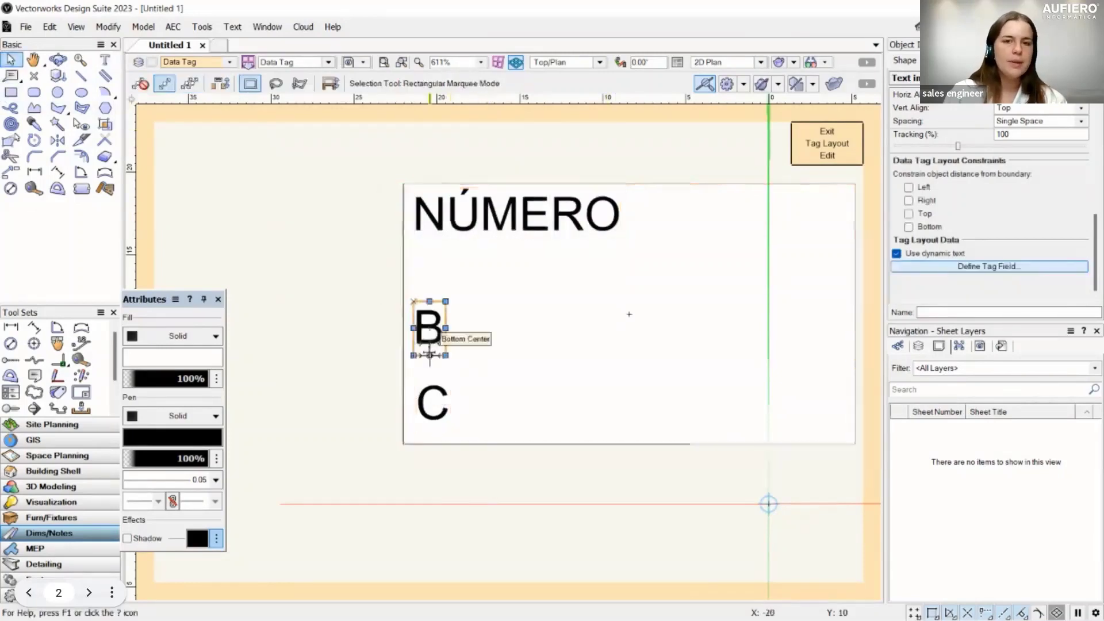
click(985, 268)
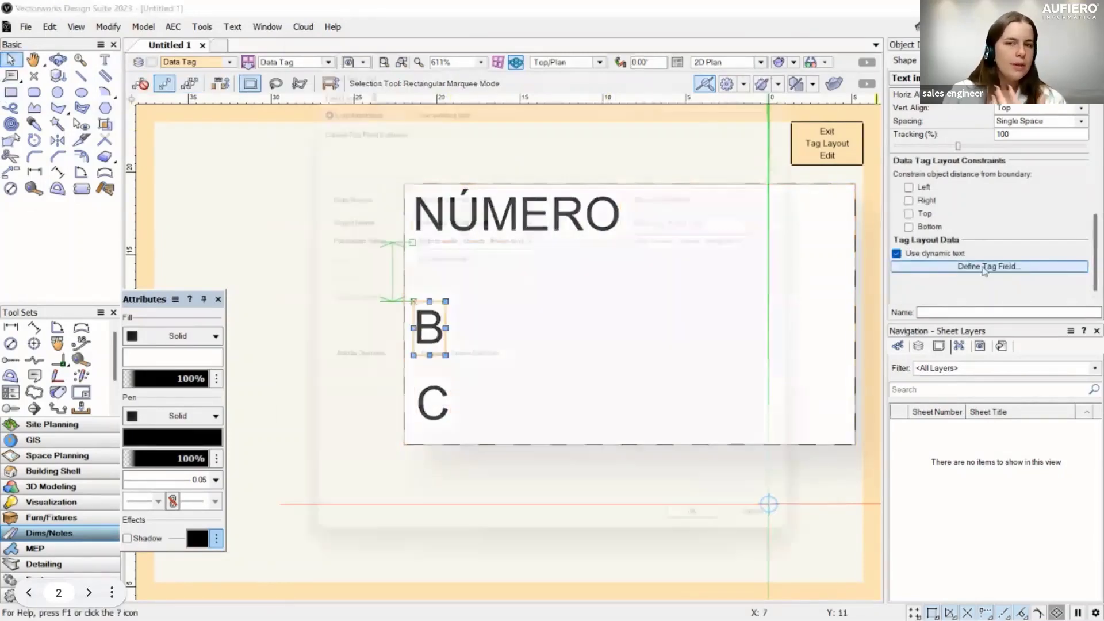
click(464, 189)
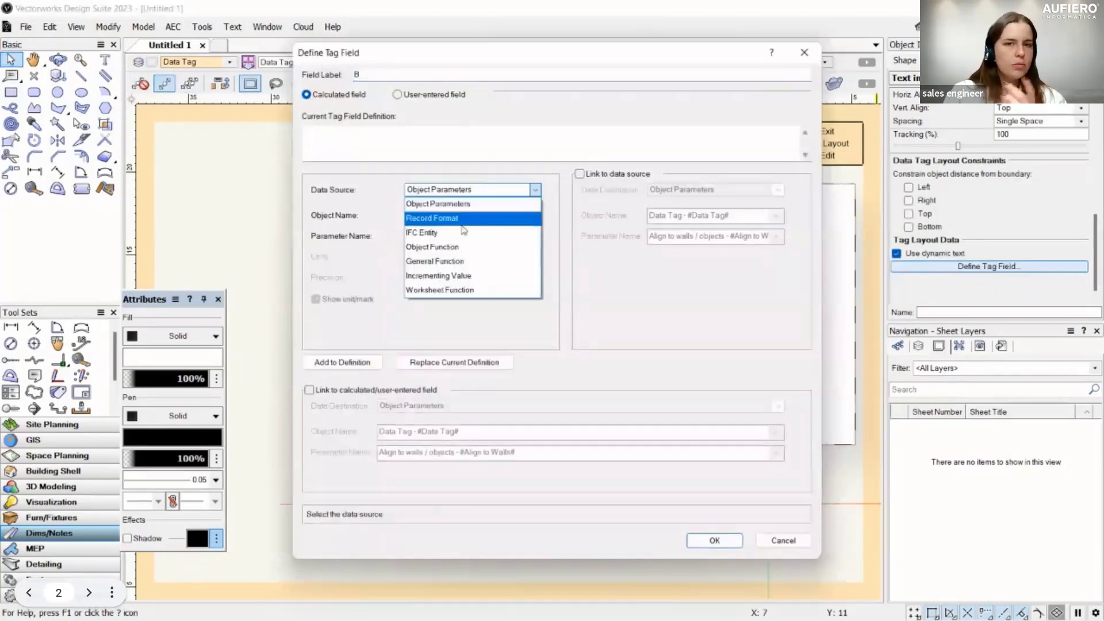
click(464, 220)
click(463, 222)
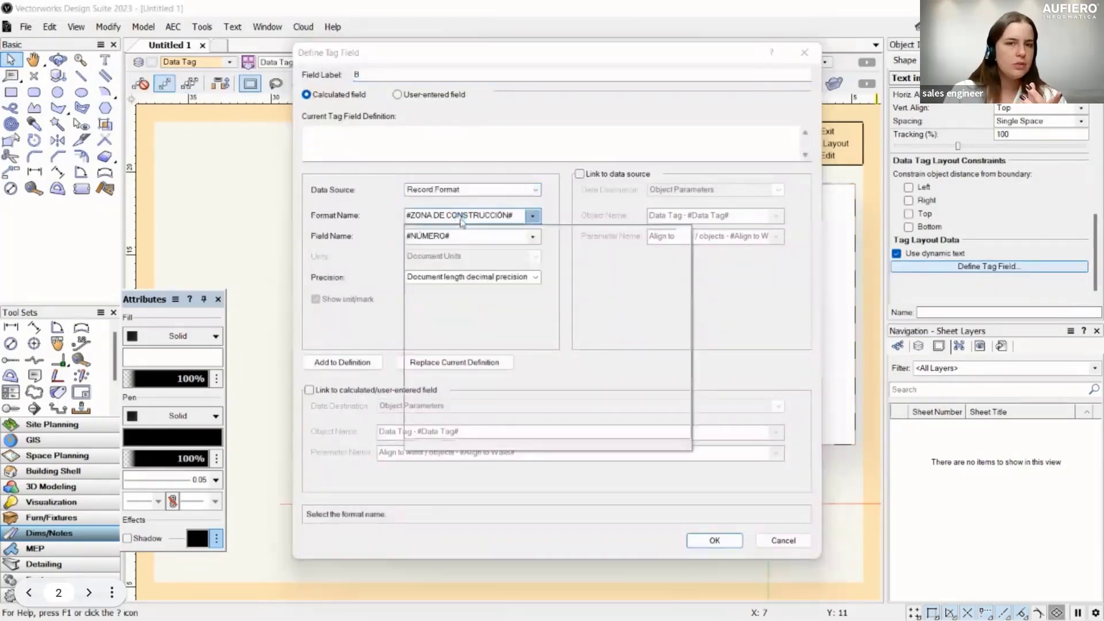
click(461, 237)
click(457, 276)
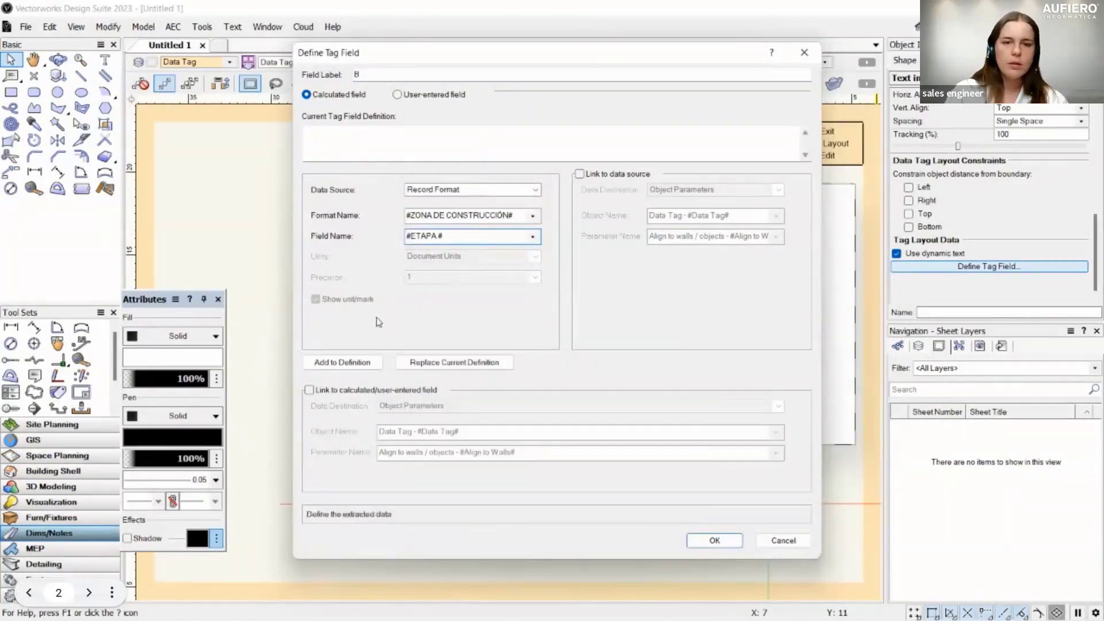
click(370, 362)
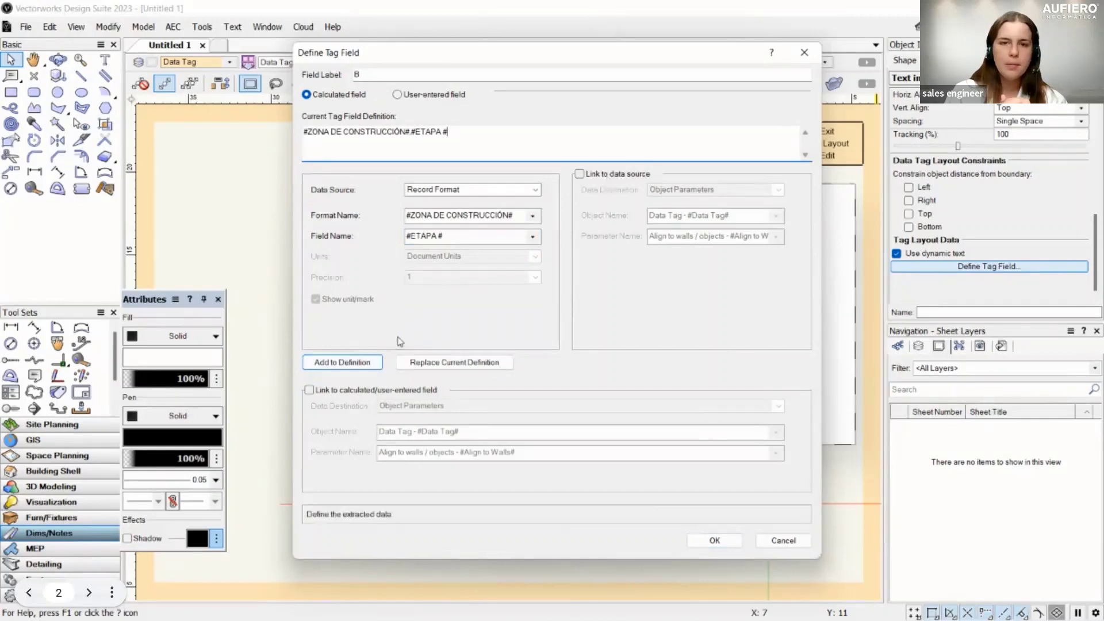
click(617, 183)
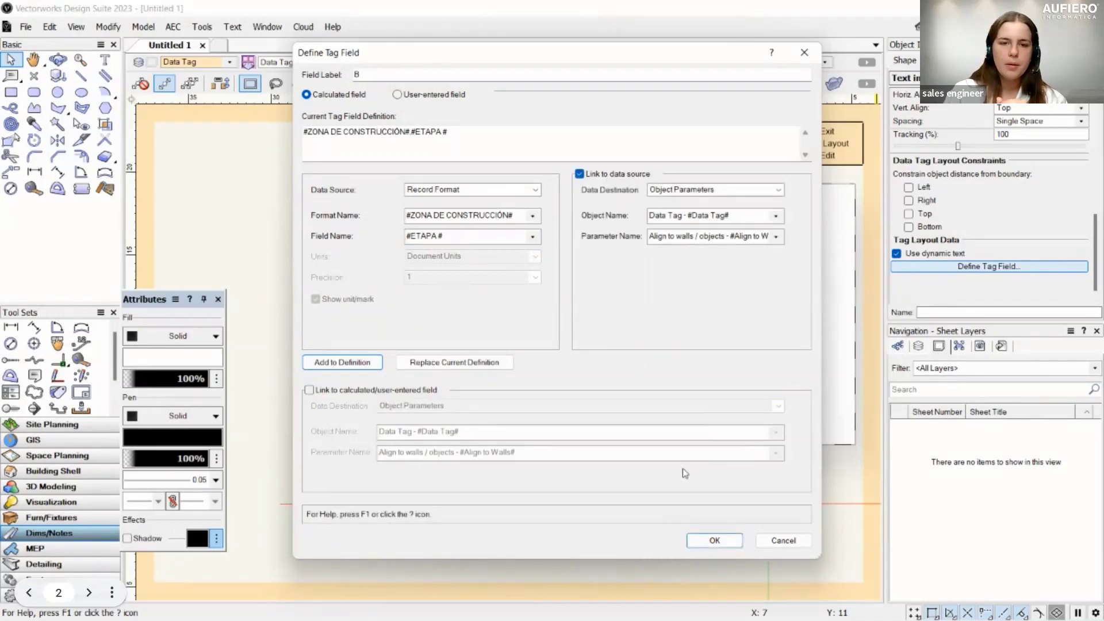
click(714, 541)
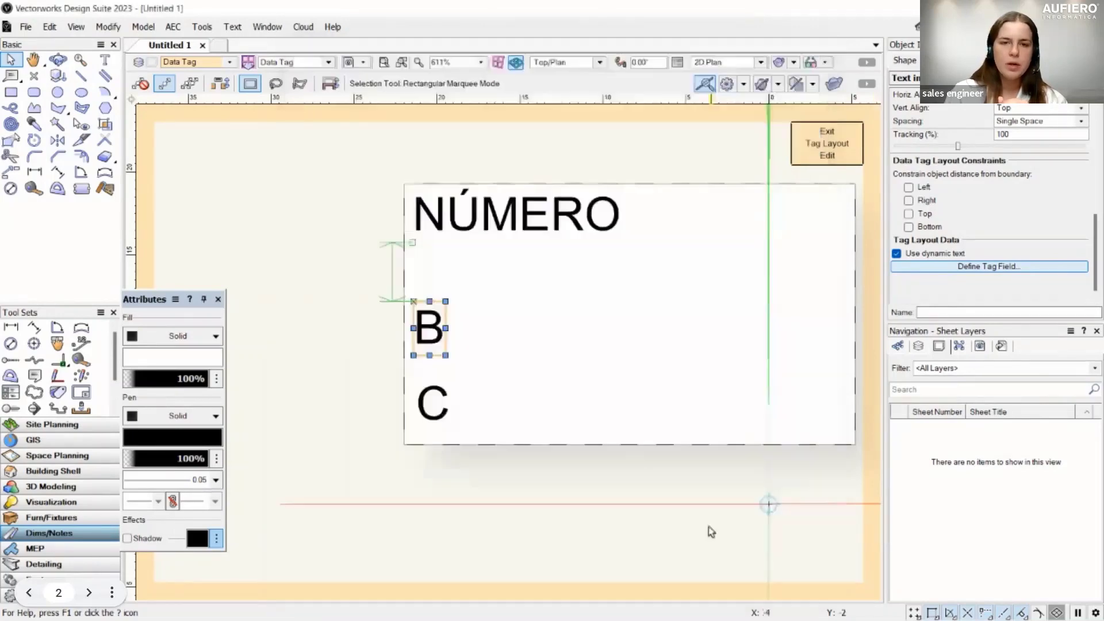
Replace the text B in the tag layout with ETAPA
double_click(430, 331)
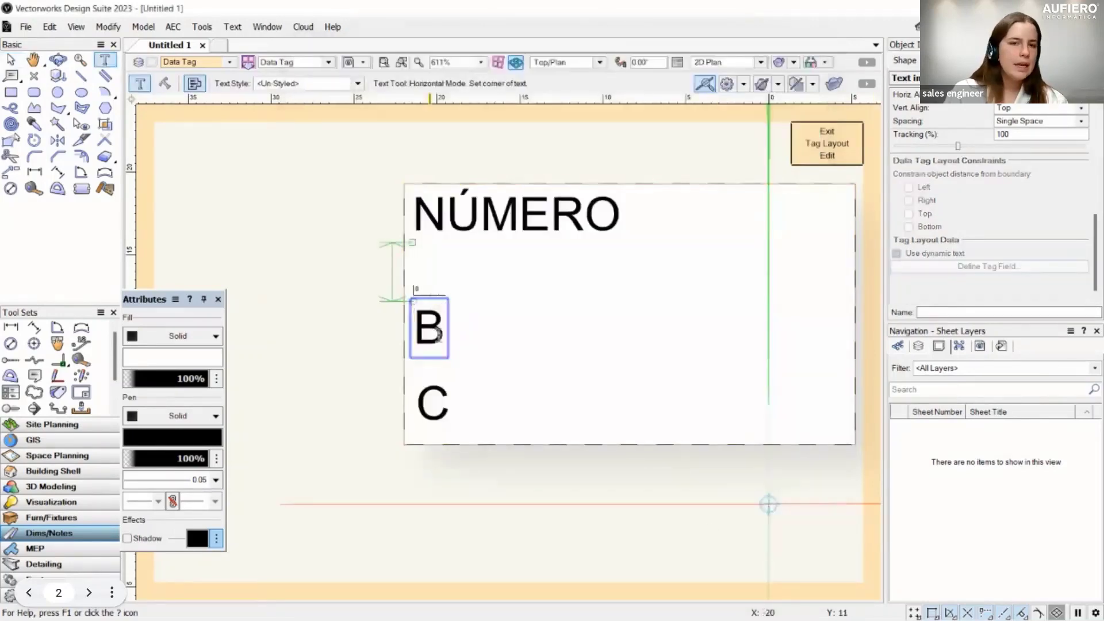
drag(431, 334, 629, 314)
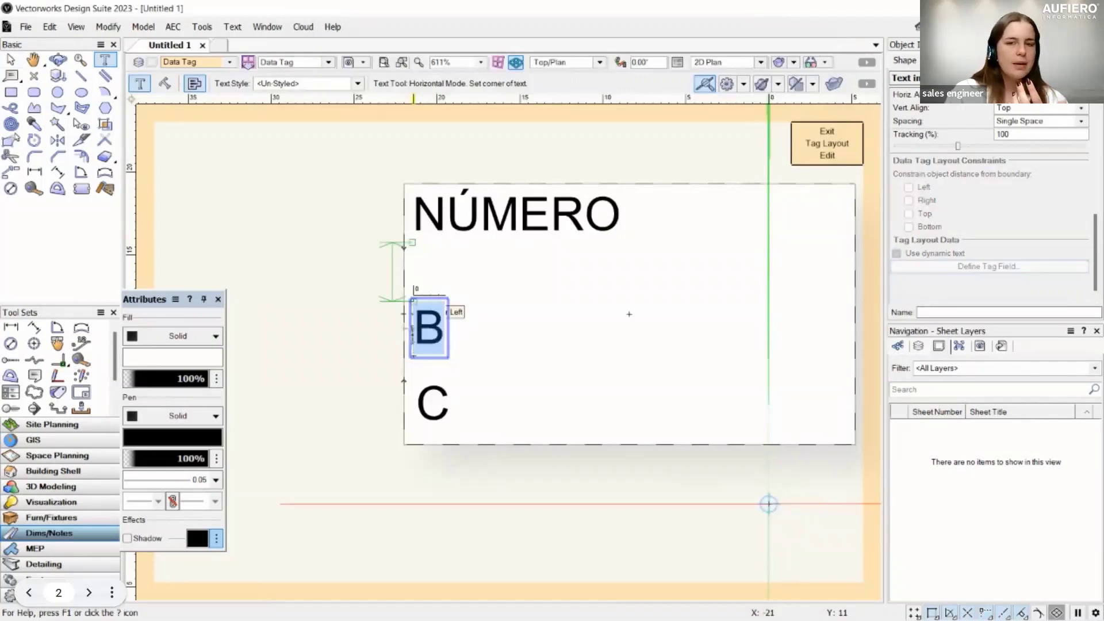
text(ETAPA)
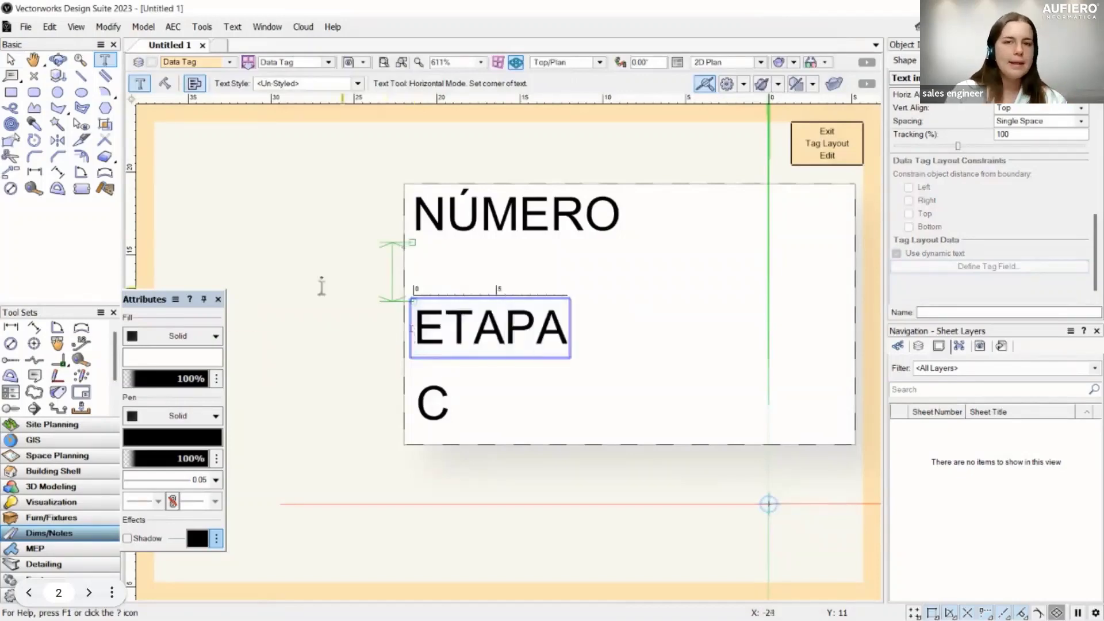
Finish the text edit and move ETAPA up closer to NÚMERO in the tag layout
click(11, 59)
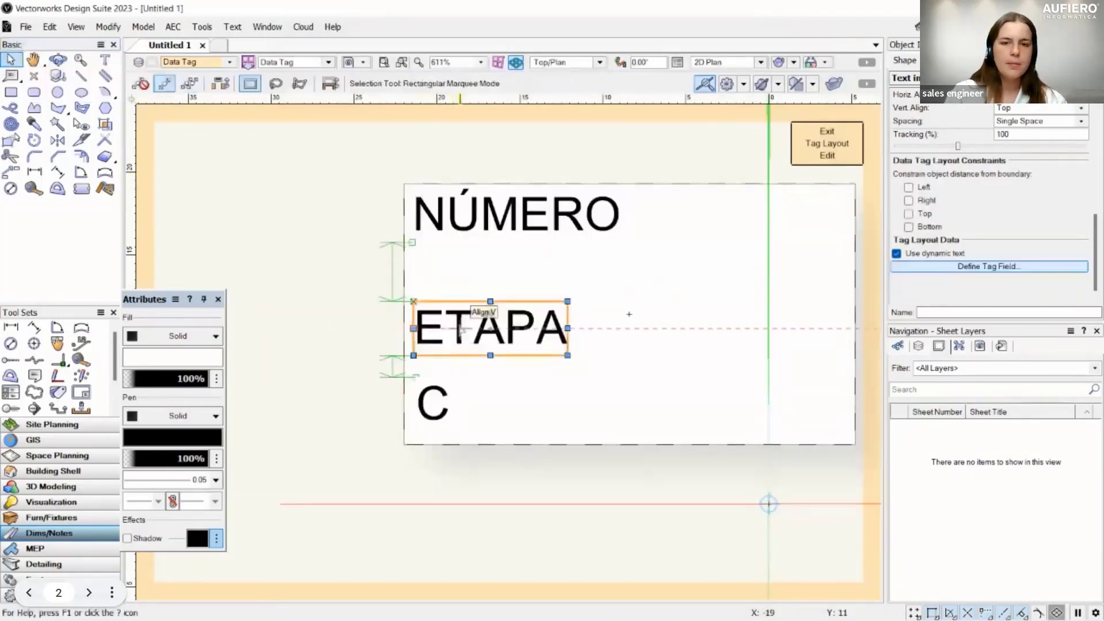
drag(462, 328, 460, 302)
Define text C's tag field with the ACTIVIDAD field of the ZONA DE CONSTRUCCIÓN record format, with the link to data source enabled
click(433, 405)
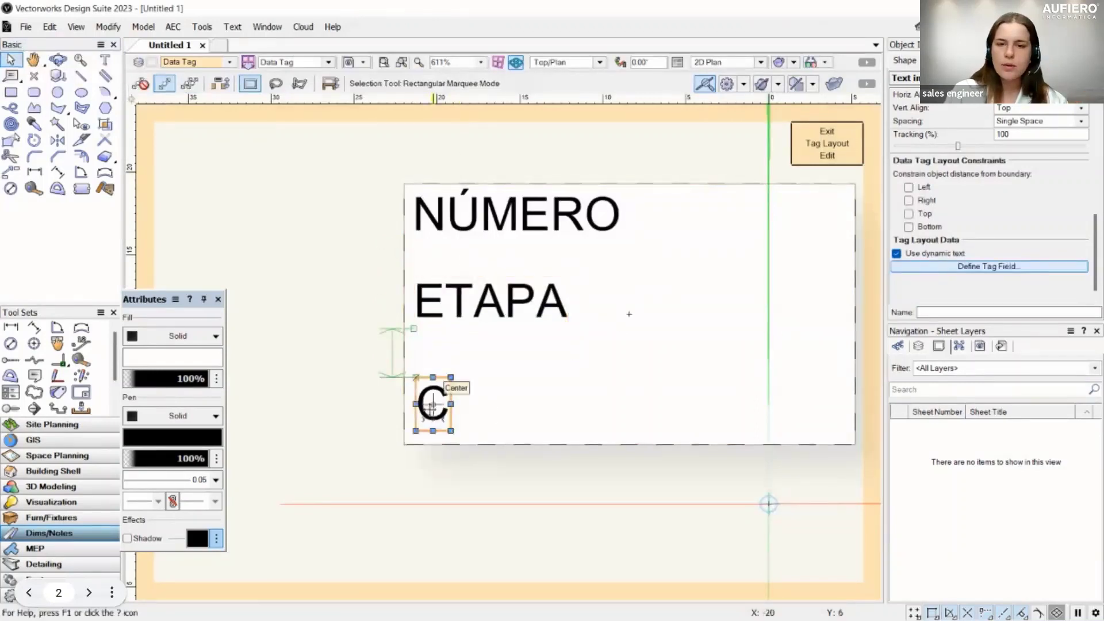
click(989, 266)
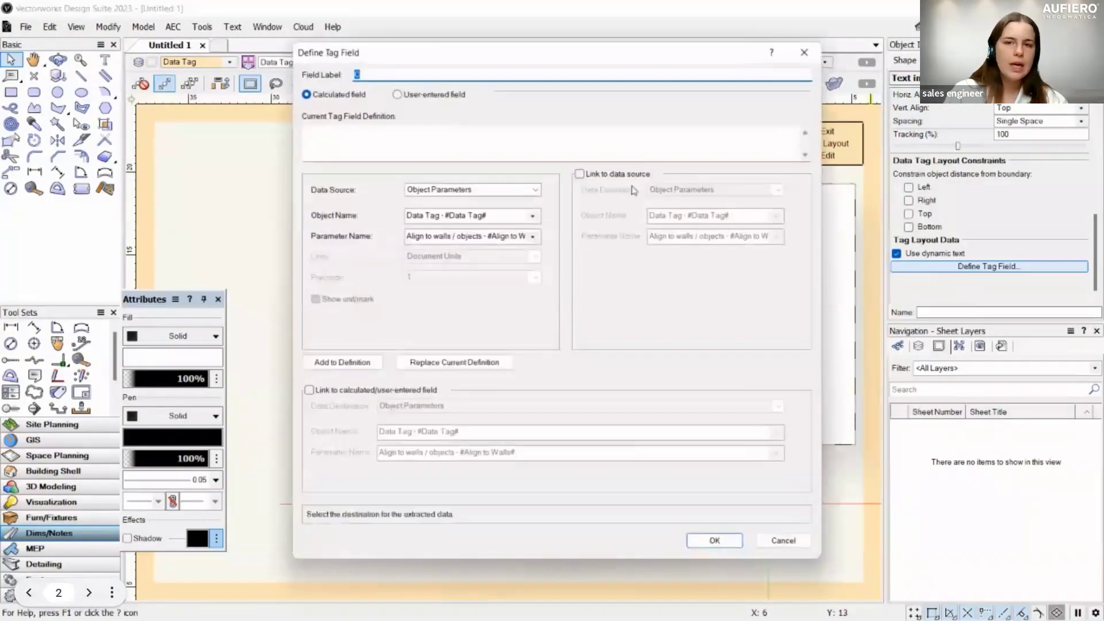
click(488, 190)
click(493, 215)
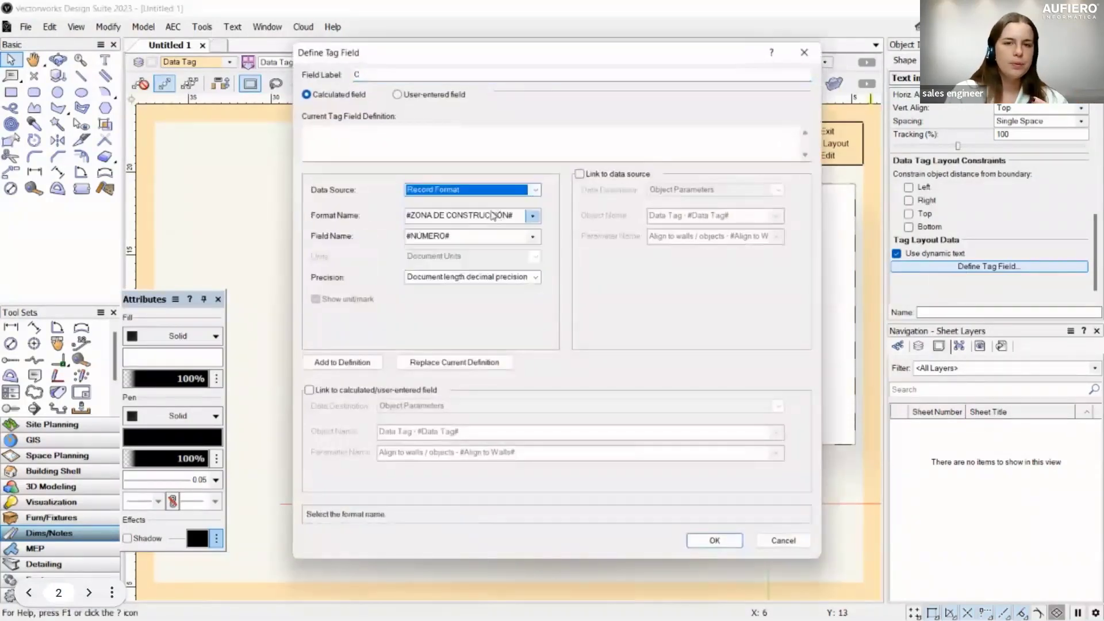
click(470, 236)
click(460, 292)
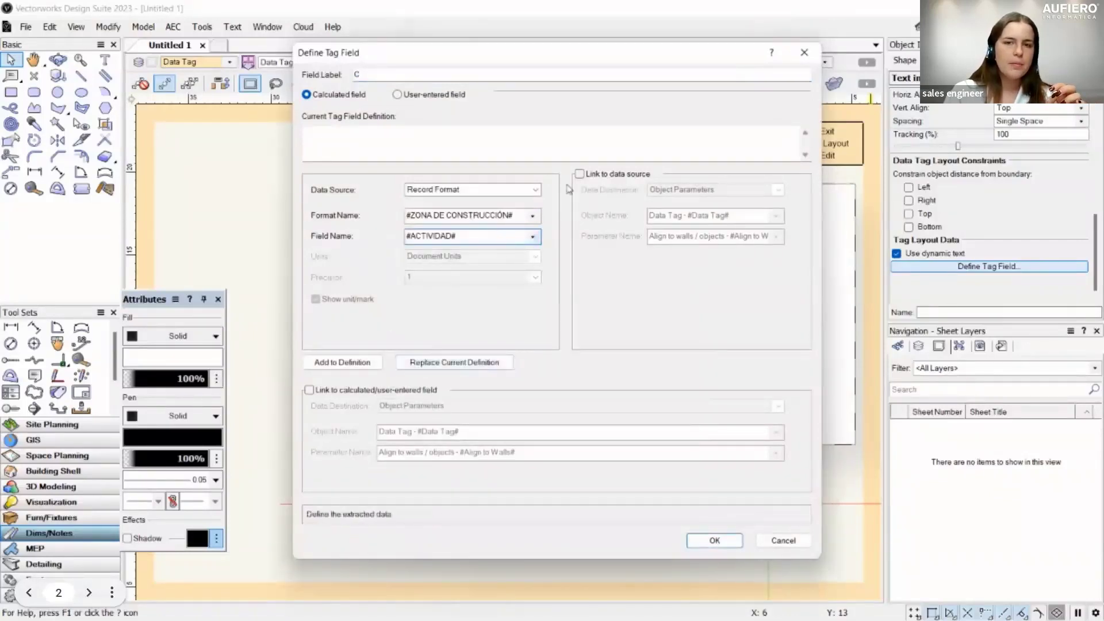
click(579, 173)
click(352, 367)
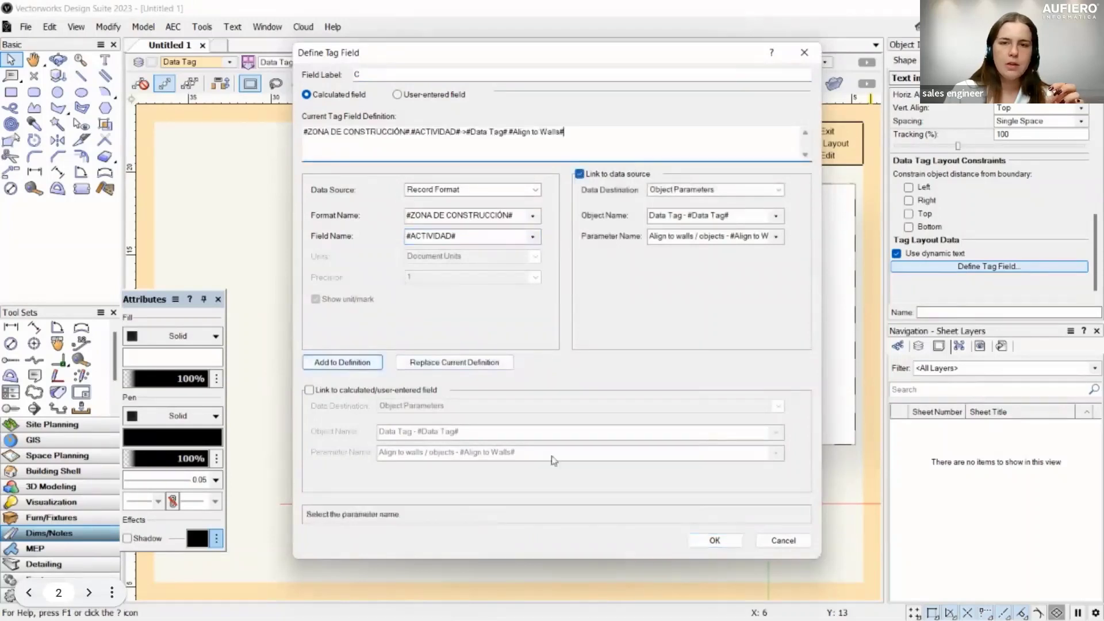
click(713, 544)
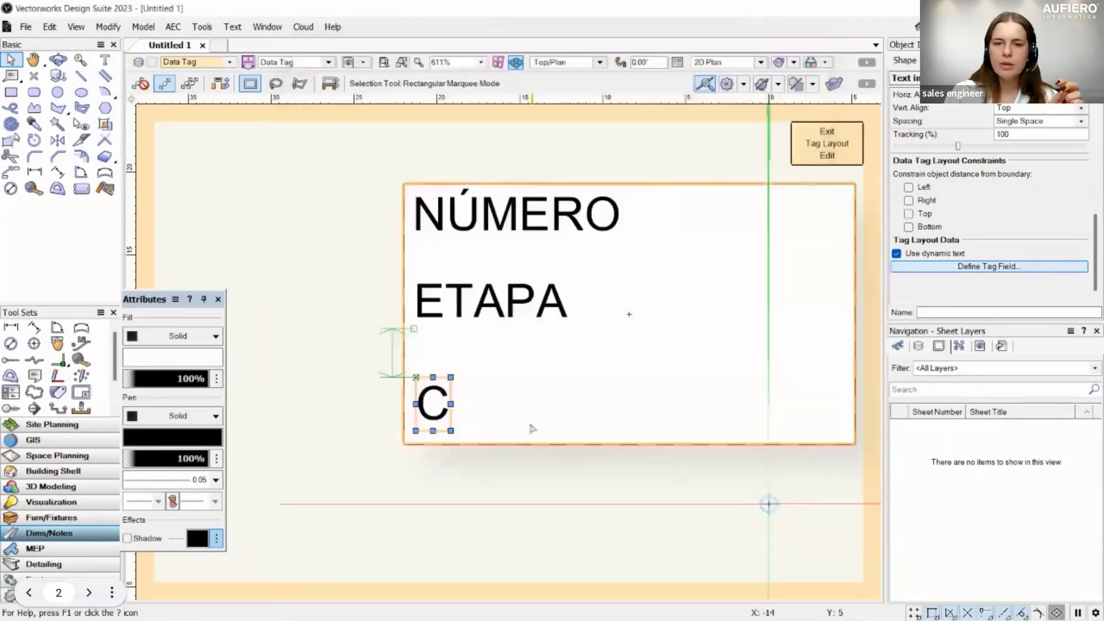
Replace the text C in the tag layout with ACTIVIDAD and finish the text edit
double_click(423, 405)
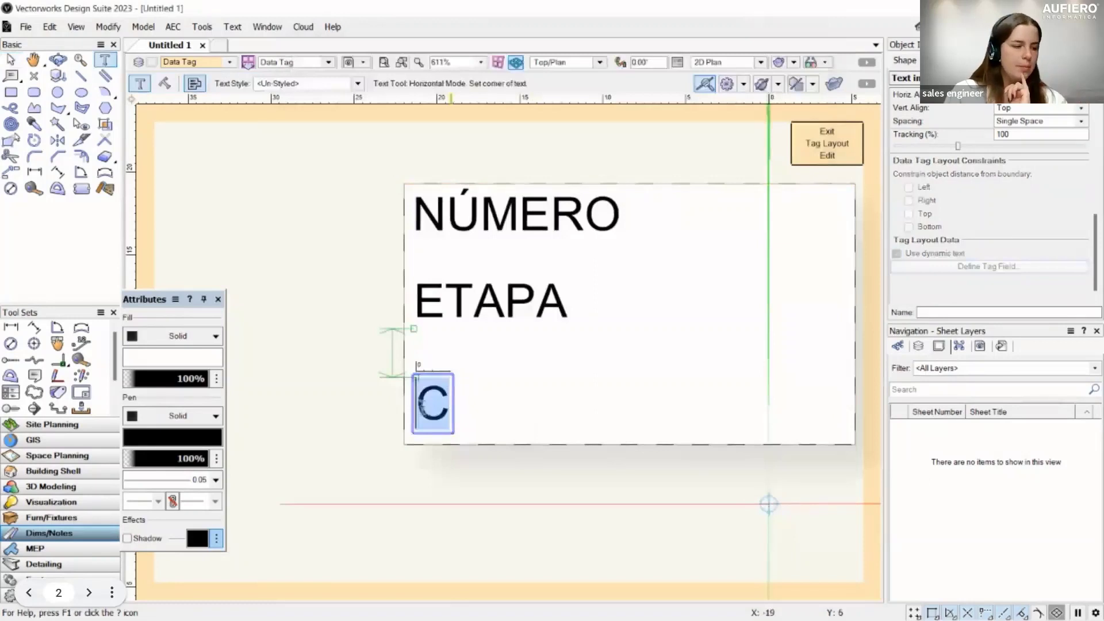
text(ATUV)
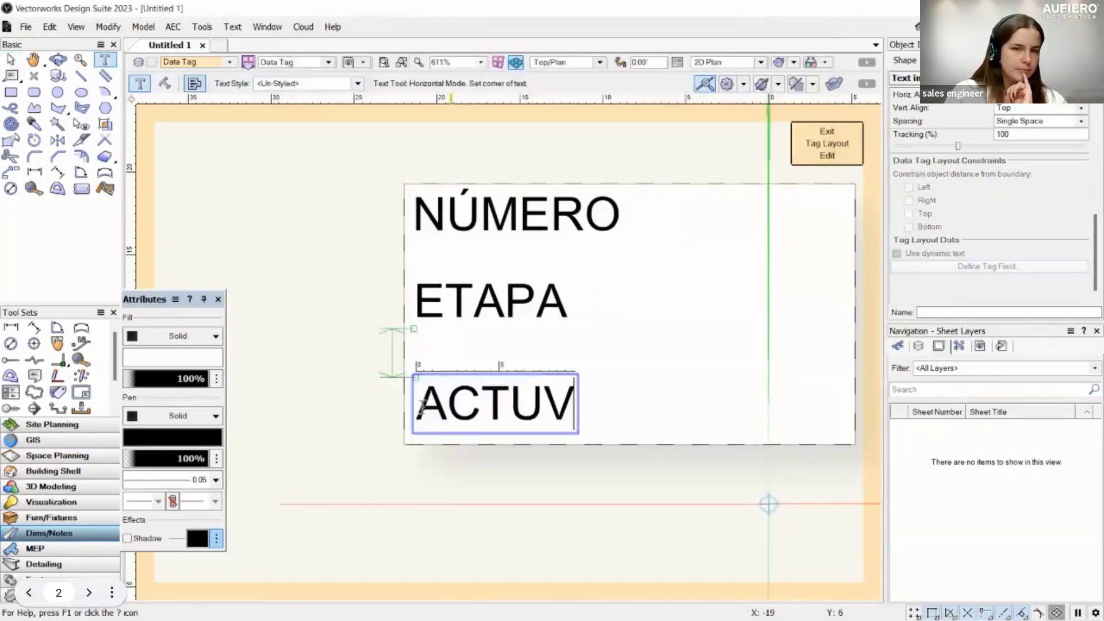
key(BackSpace)
key(BackSpace)
text(IVI)
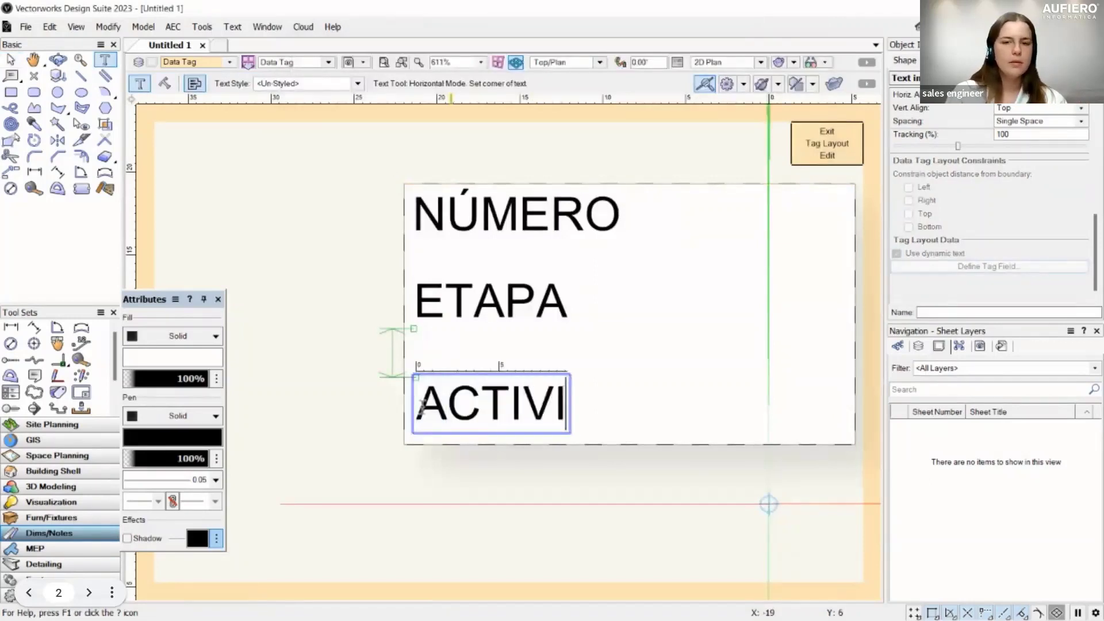
text(DAD)
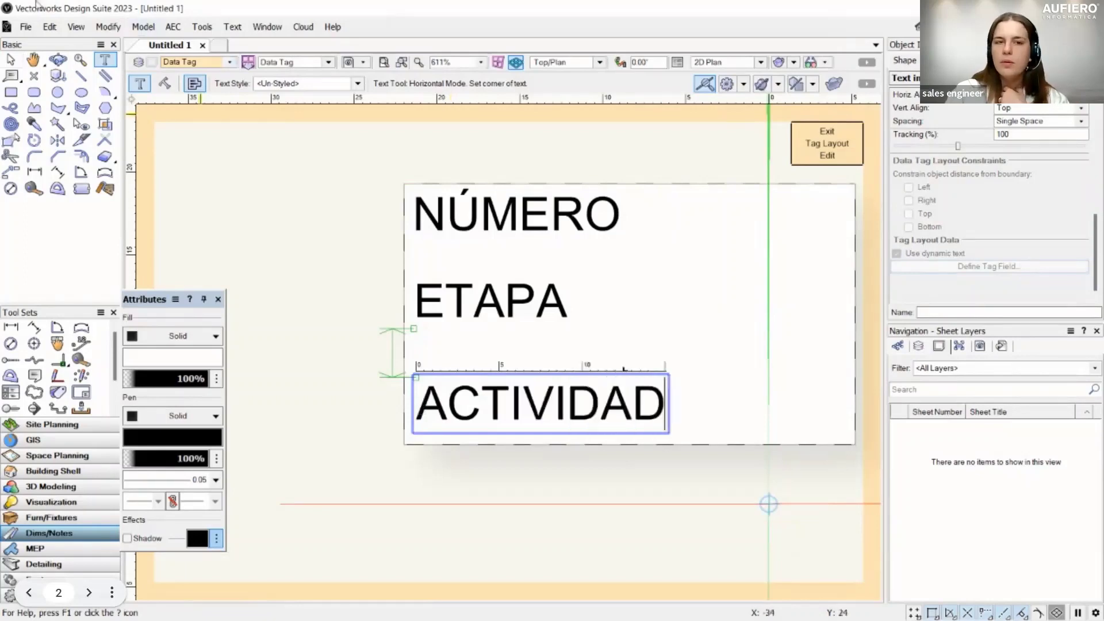
click(10, 59)
Move NÚMERO and ETAPA down together to even out the spacing above ACTIVIDAD, and exit the tag layout edit
click(489, 300)
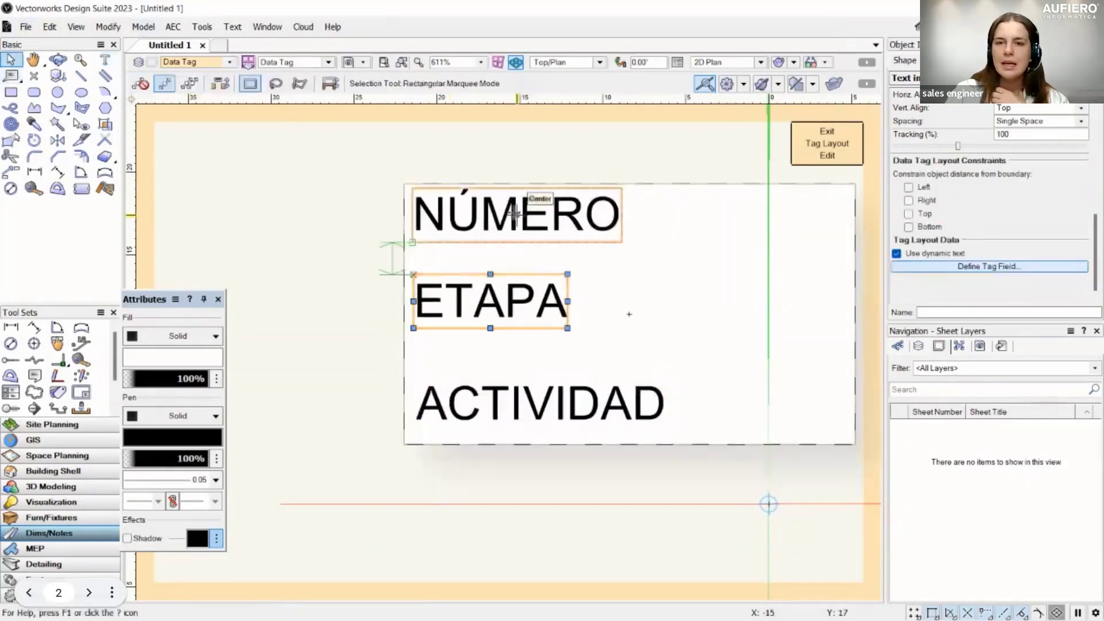
scroll(514, 215, up, 2)
shift+click(485, 247)
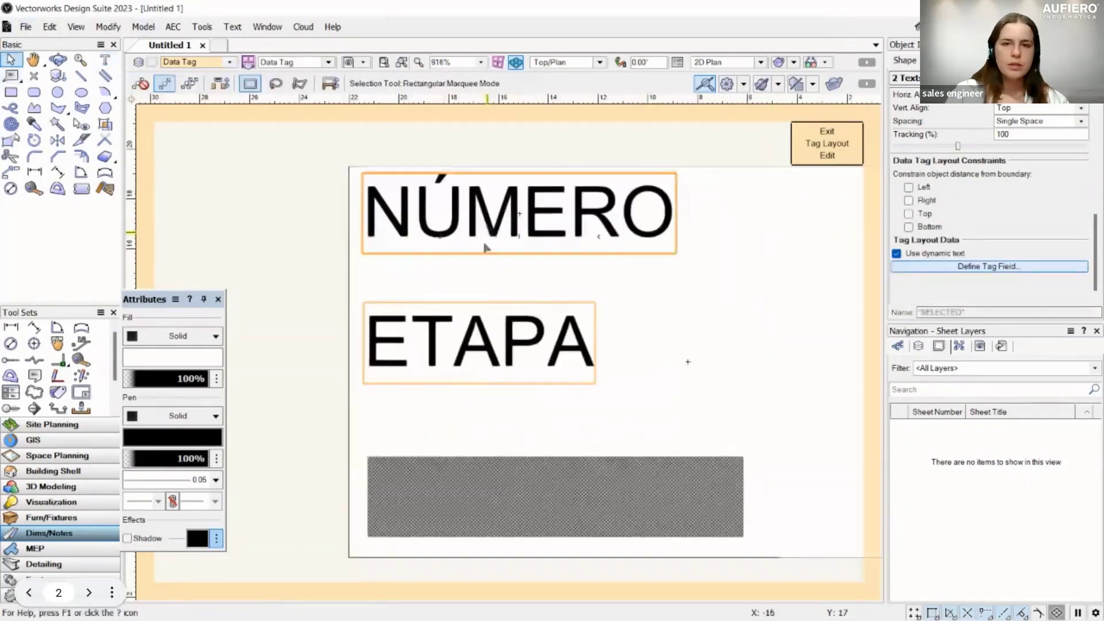
drag(436, 336, 430, 360)
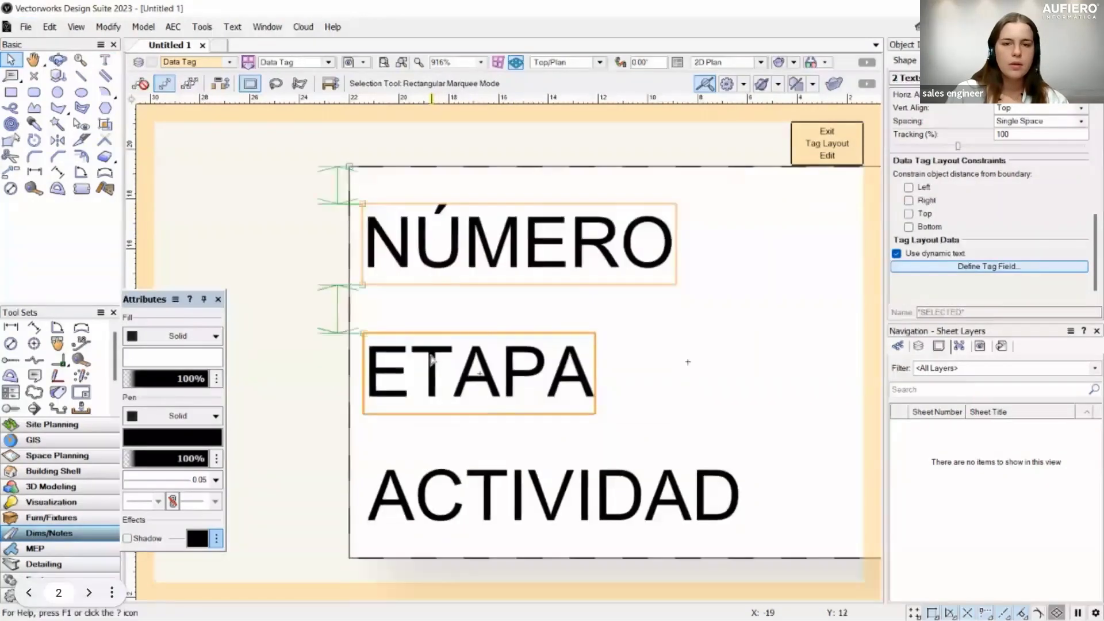
shift+click(422, 485)
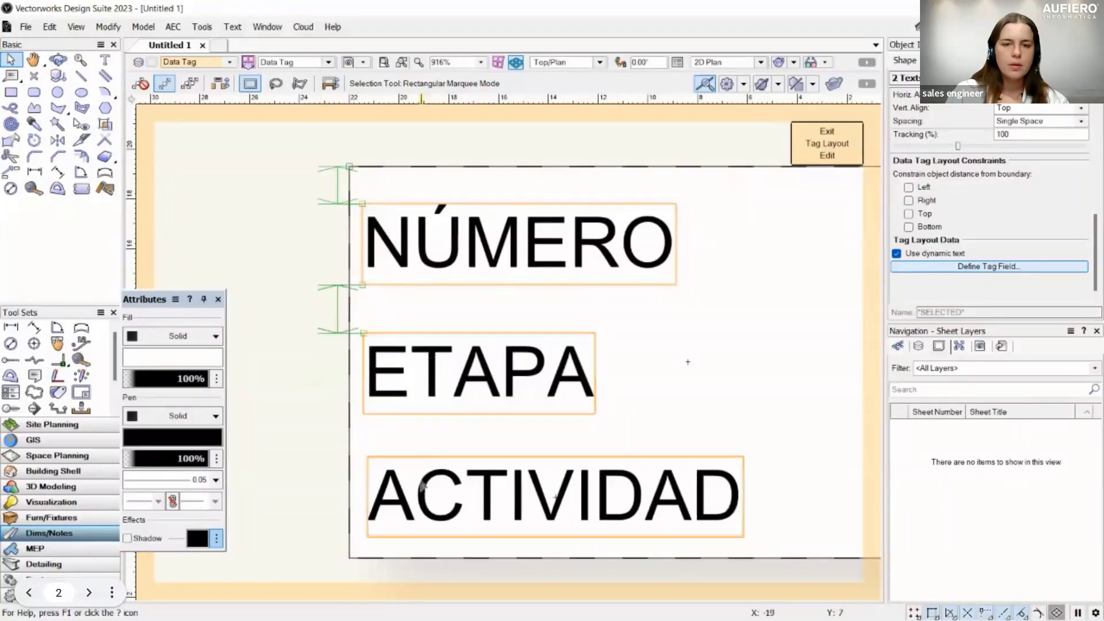
drag(435, 354, 436, 386)
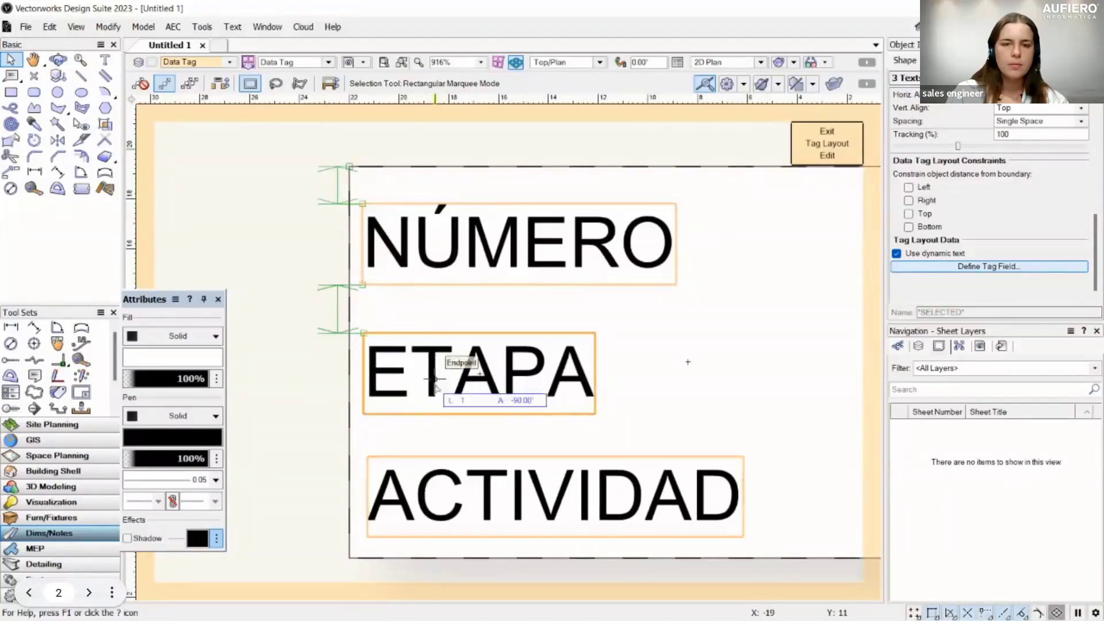
click(303, 390)
scroll(511, 362, down, 3)
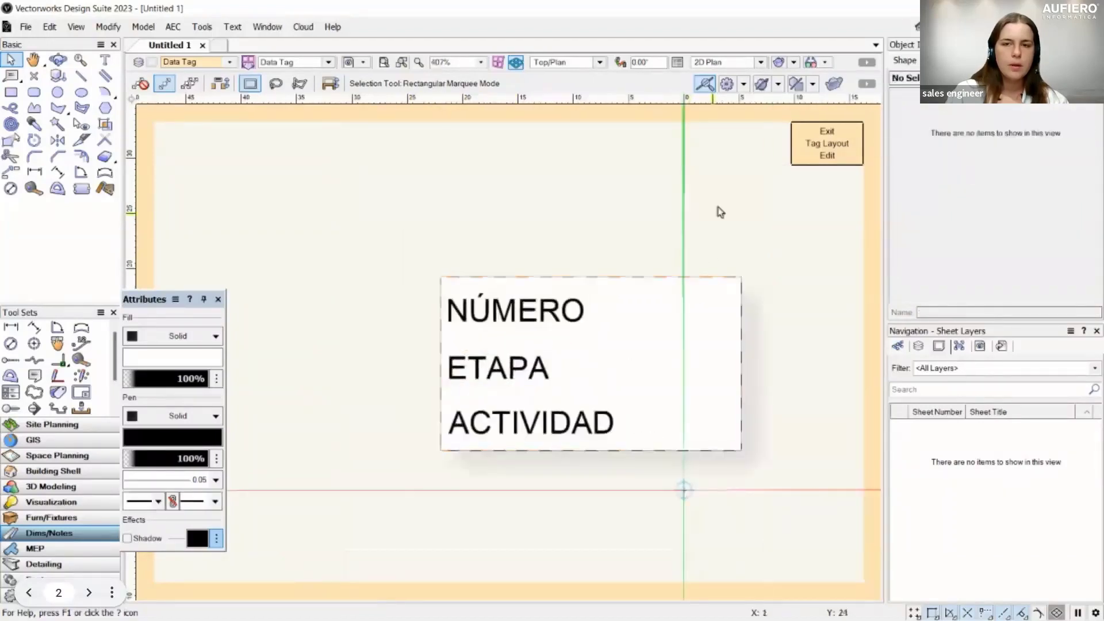
click(826, 143)
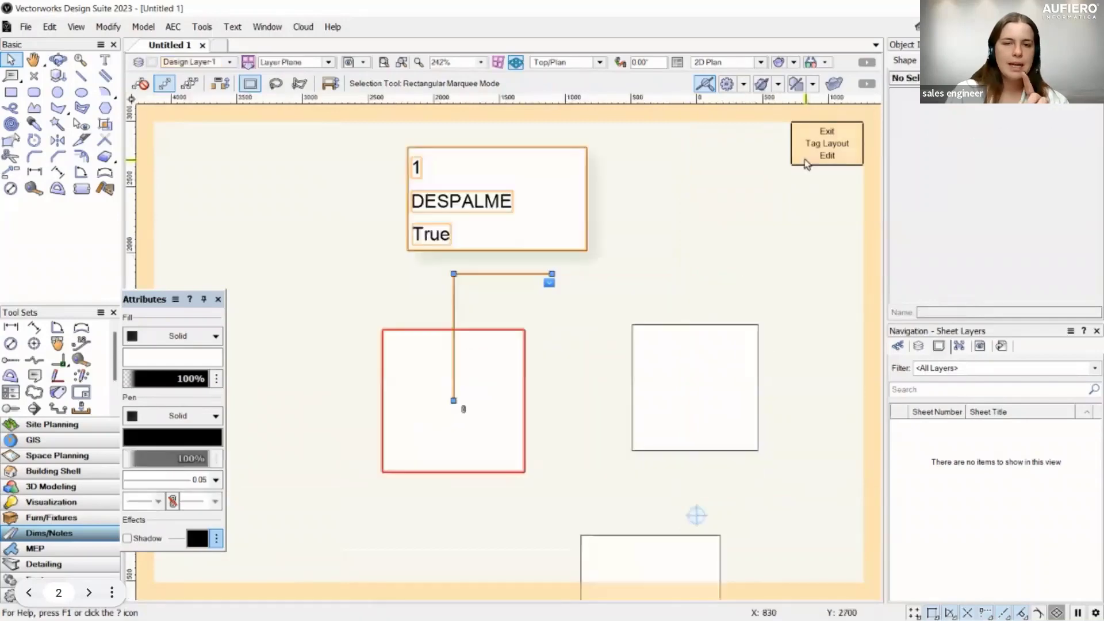
Examine the field values shown in the data tag and its leader attachment to the tagged rectangle
scroll(443, 171, up, 3)
scroll(443, 171, up, 2)
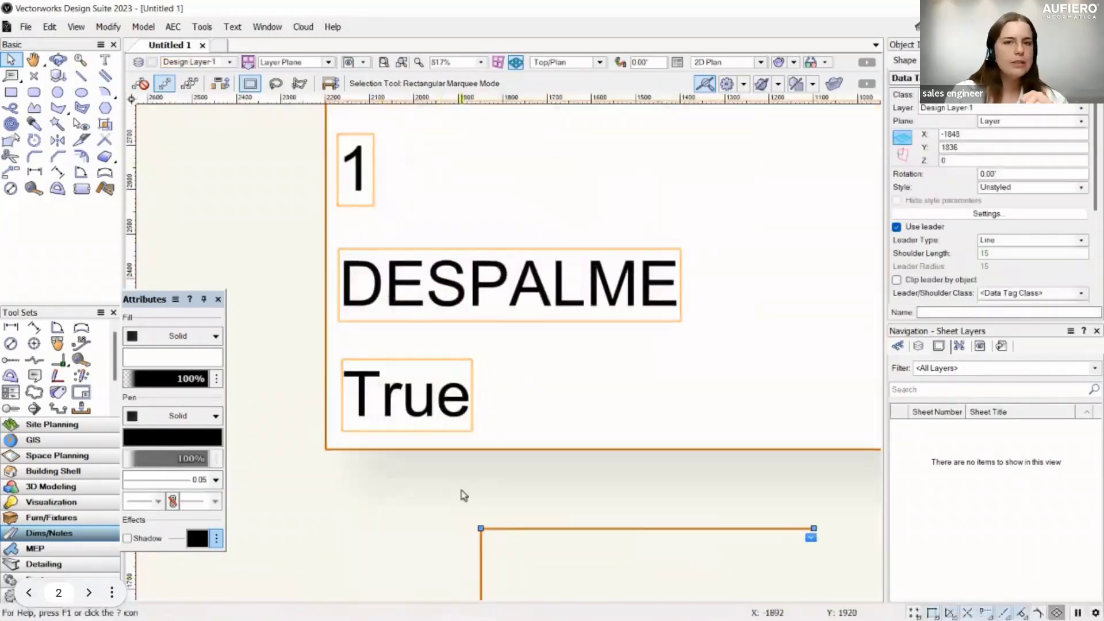
scroll(464, 496, down, 2)
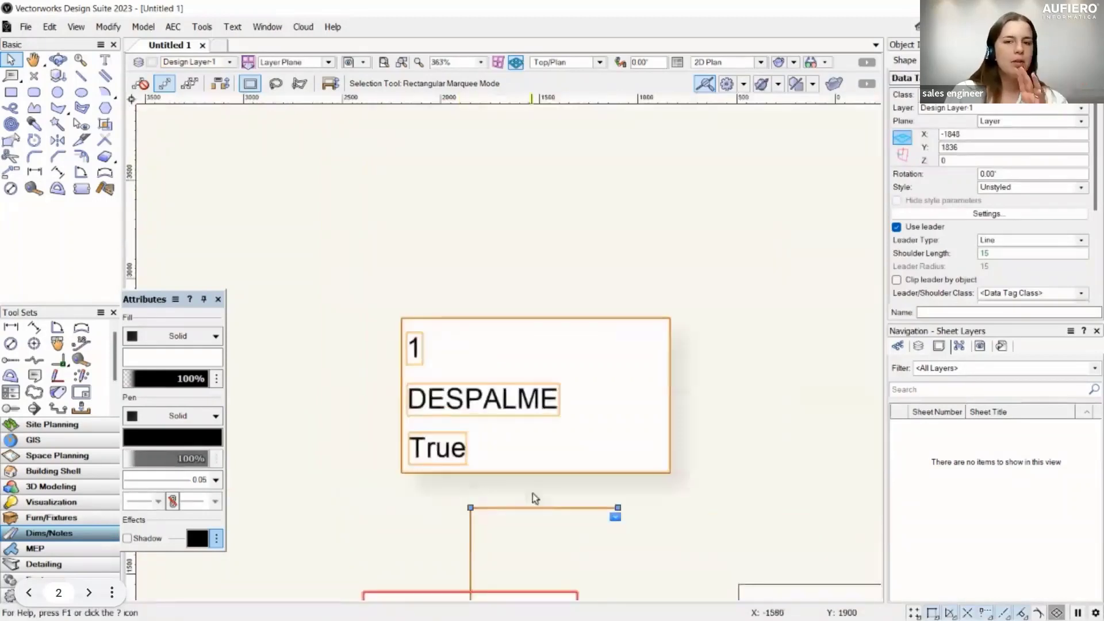
scroll(532, 493, down, 2)
scroll(581, 384, down, 2)
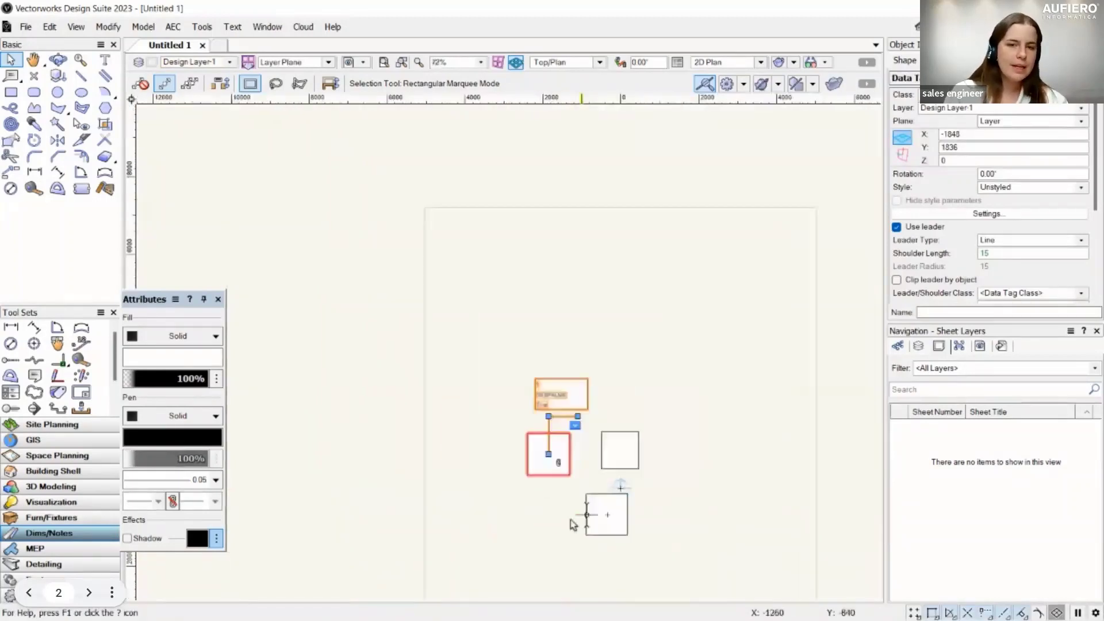
scroll(572, 521, up, 2)
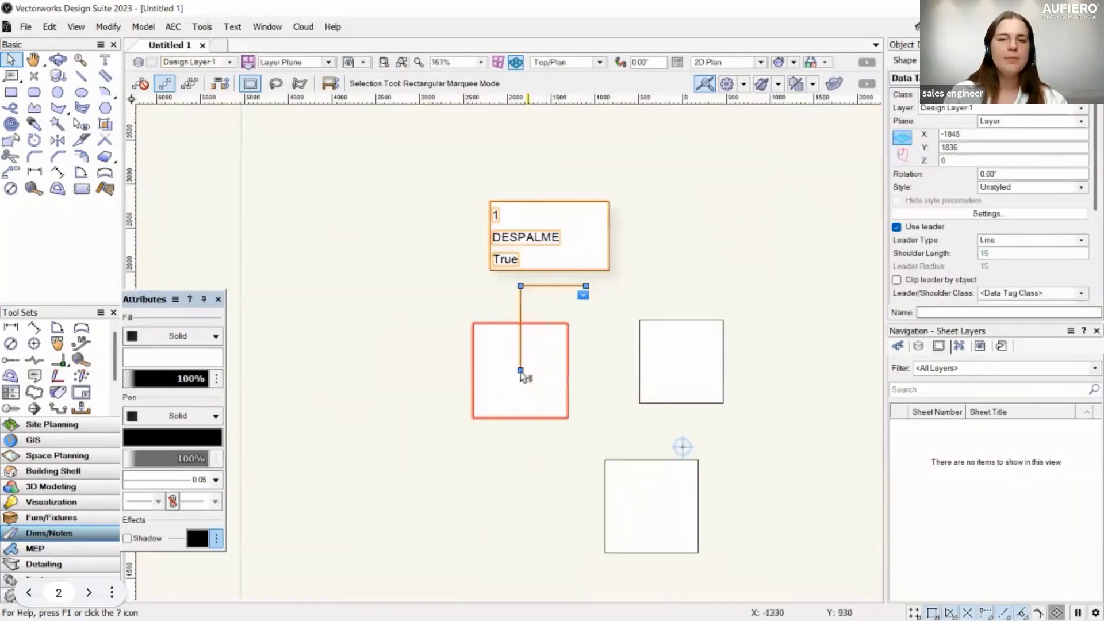
scroll(520, 374, up, 1)
click(524, 506)
scroll(582, 469, down, 1)
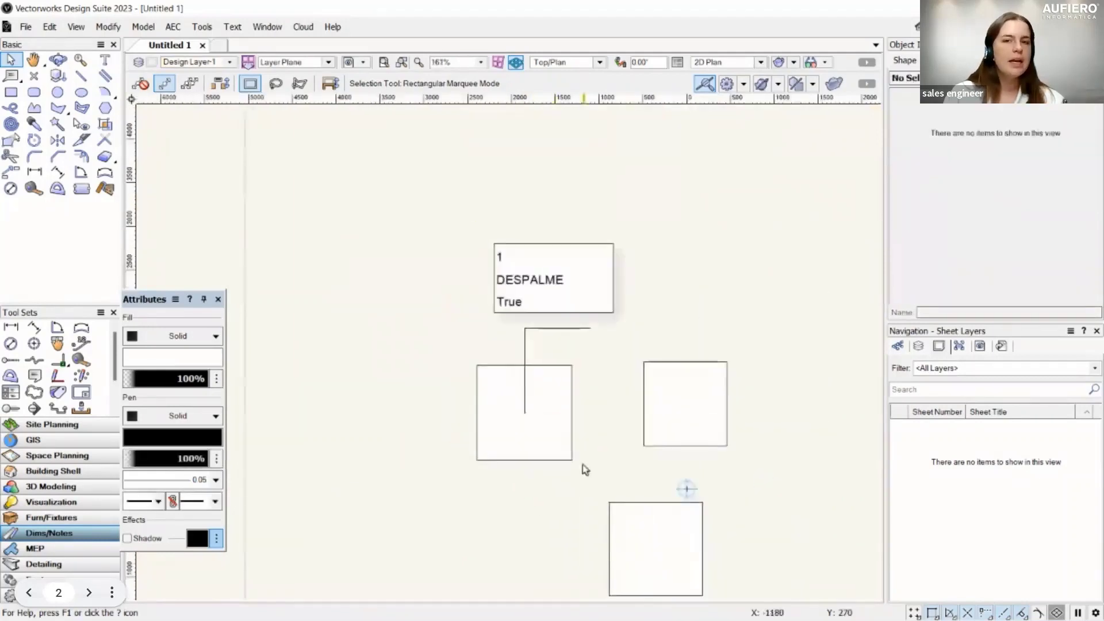
scroll(581, 464, up, 1)
click(495, 386)
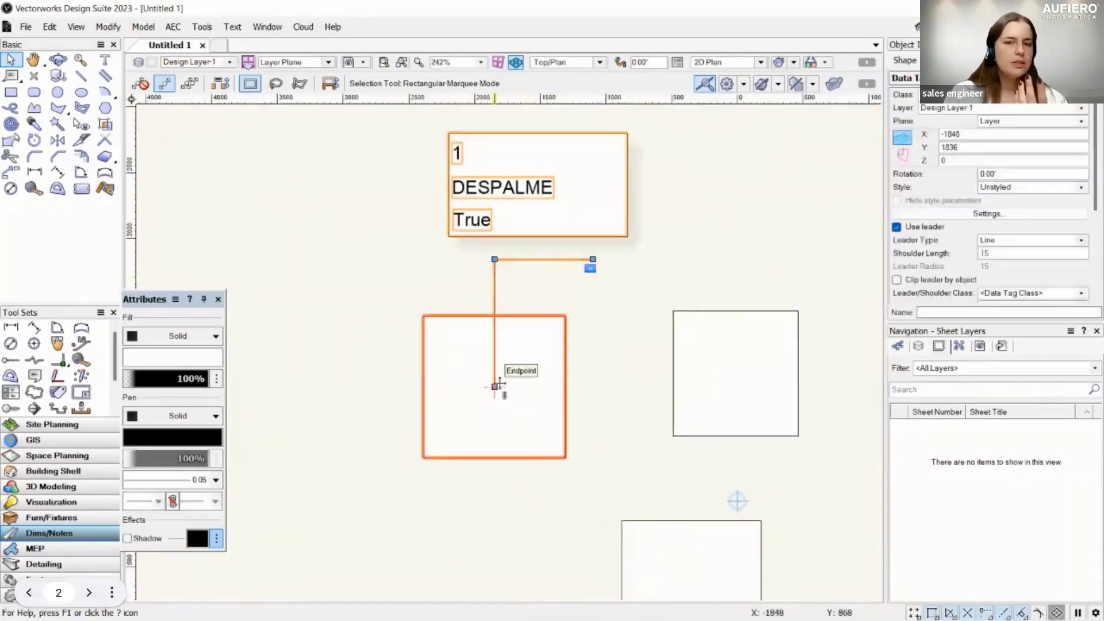
click(400, 358)
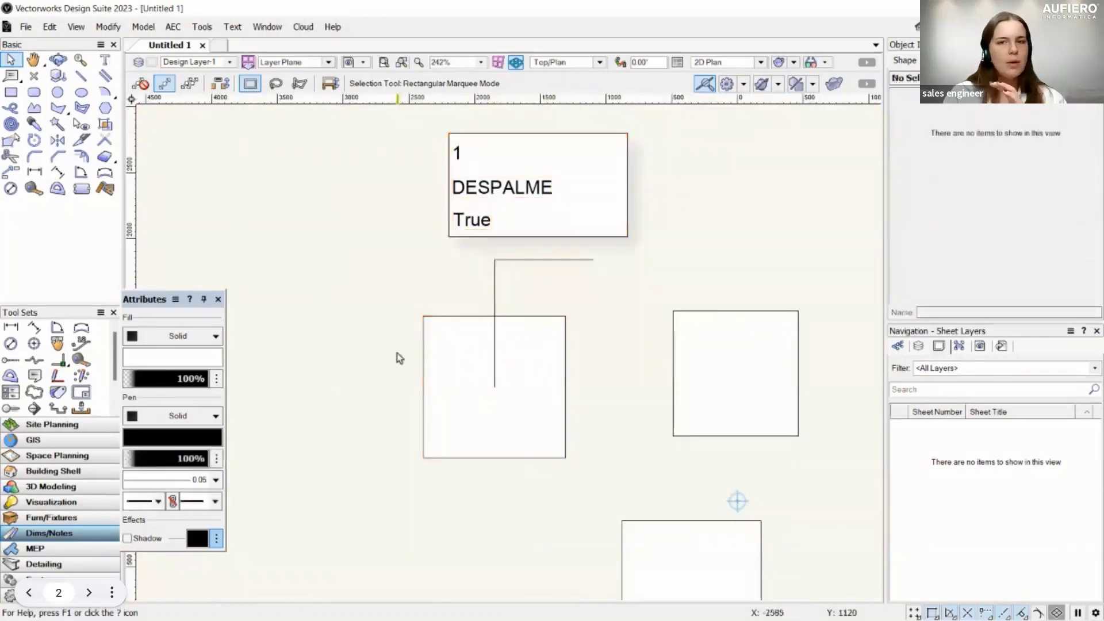
scroll(397, 357, down, 2)
click(516, 370)
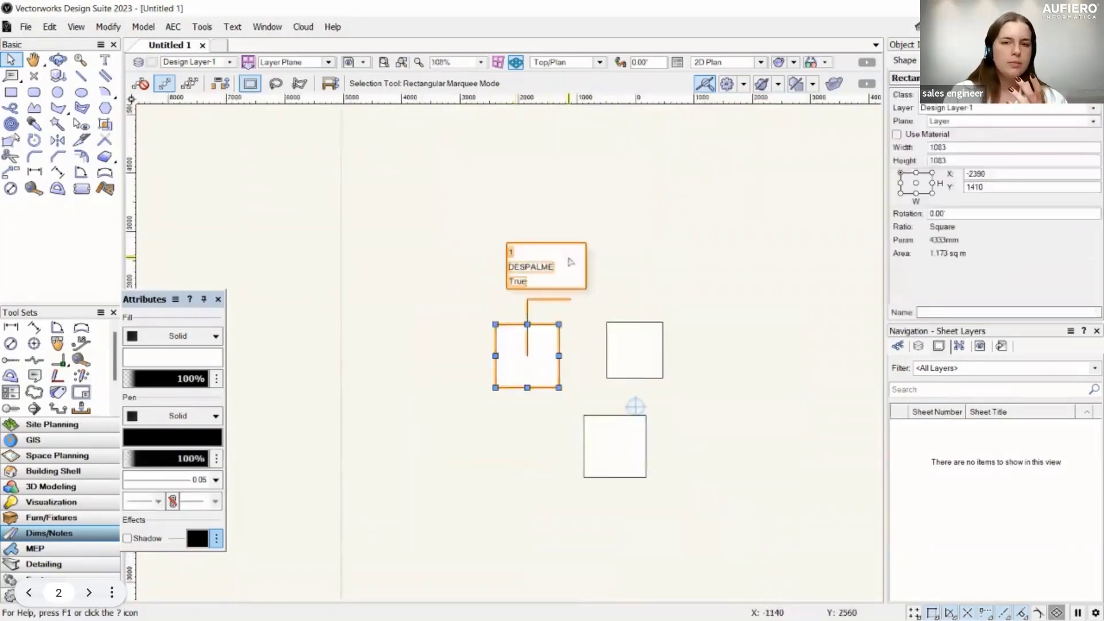
Set the data tag's leader to be clipped by the object
click(549, 267)
scroll(1037, 199, down, 3)
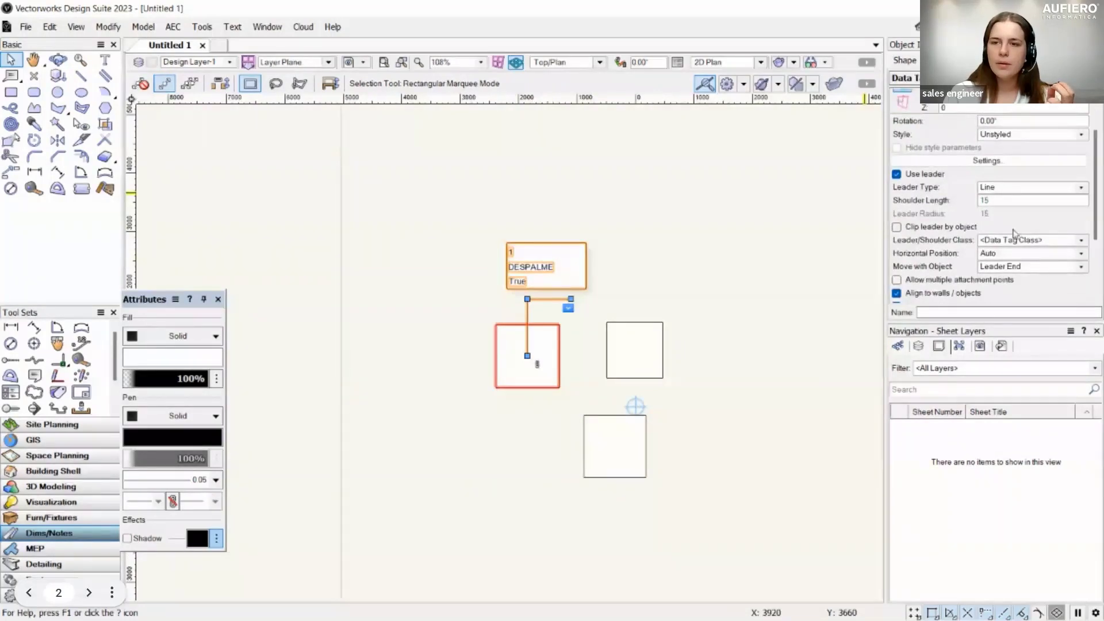
click(897, 228)
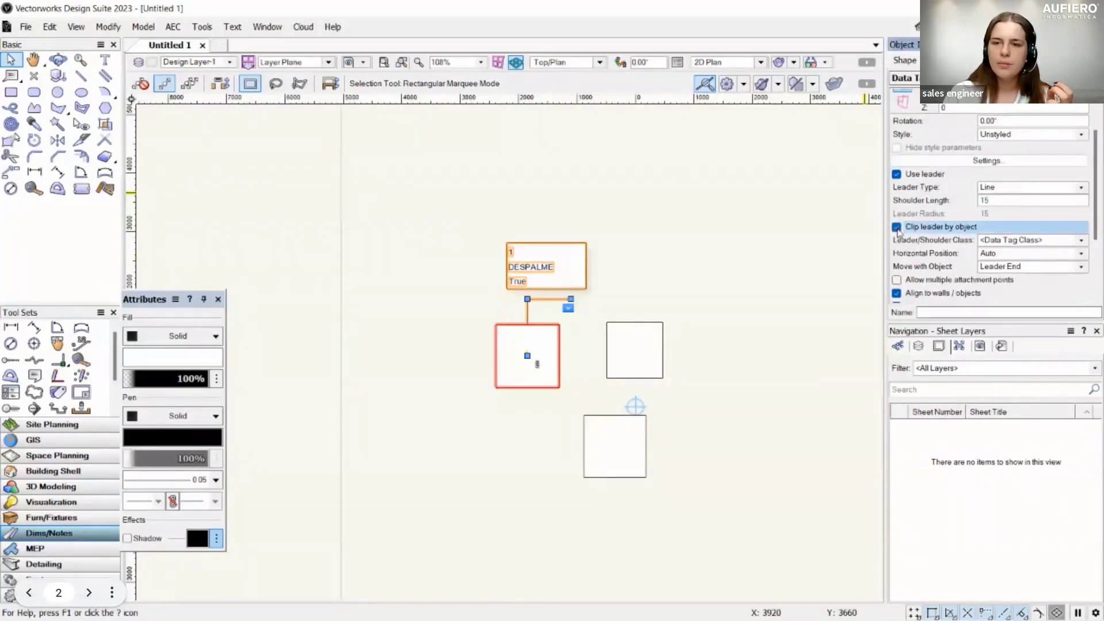
Review the data tag's Move with Object options and its remaining leader, scaling and tag editing settings
click(1010, 268)
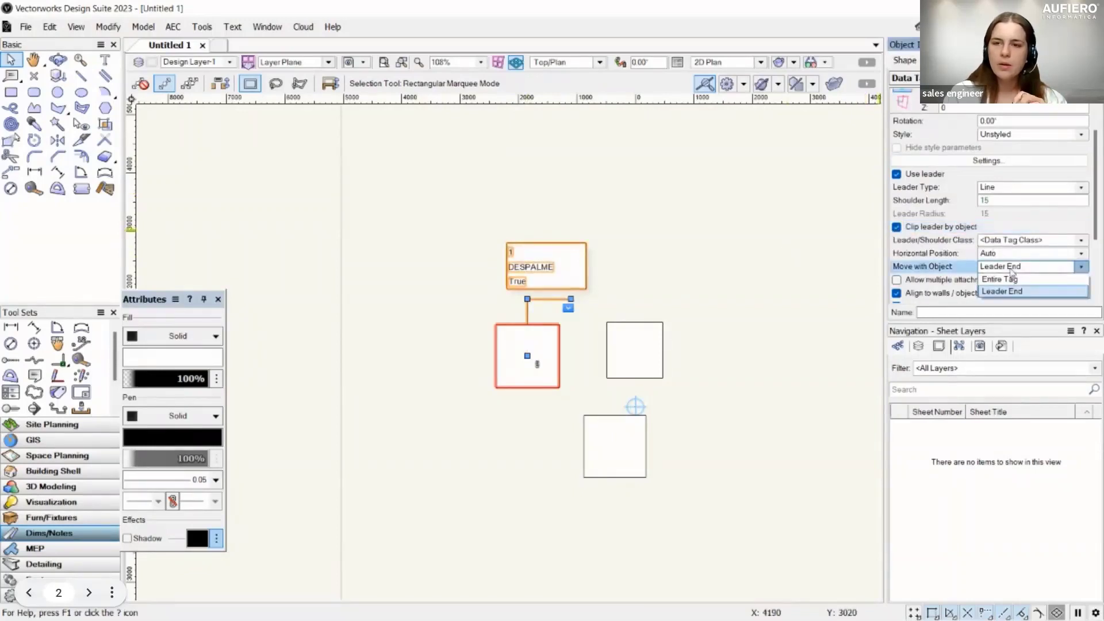
click(940, 286)
scroll(940, 286, down, 1)
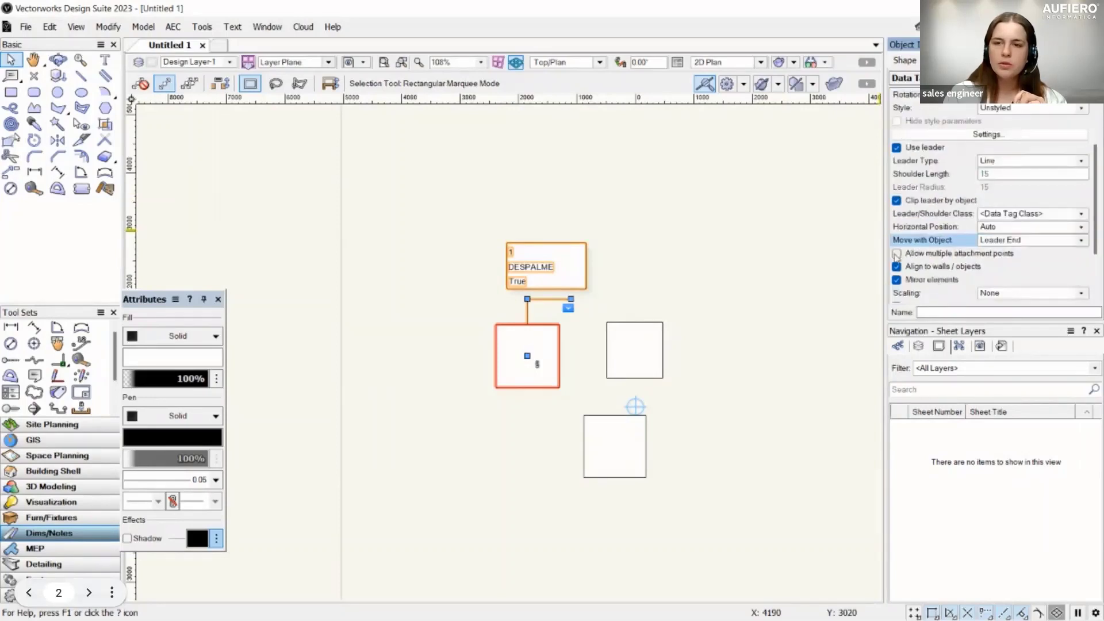
scroll(936, 269, down, 1)
scroll(936, 269, down, 2)
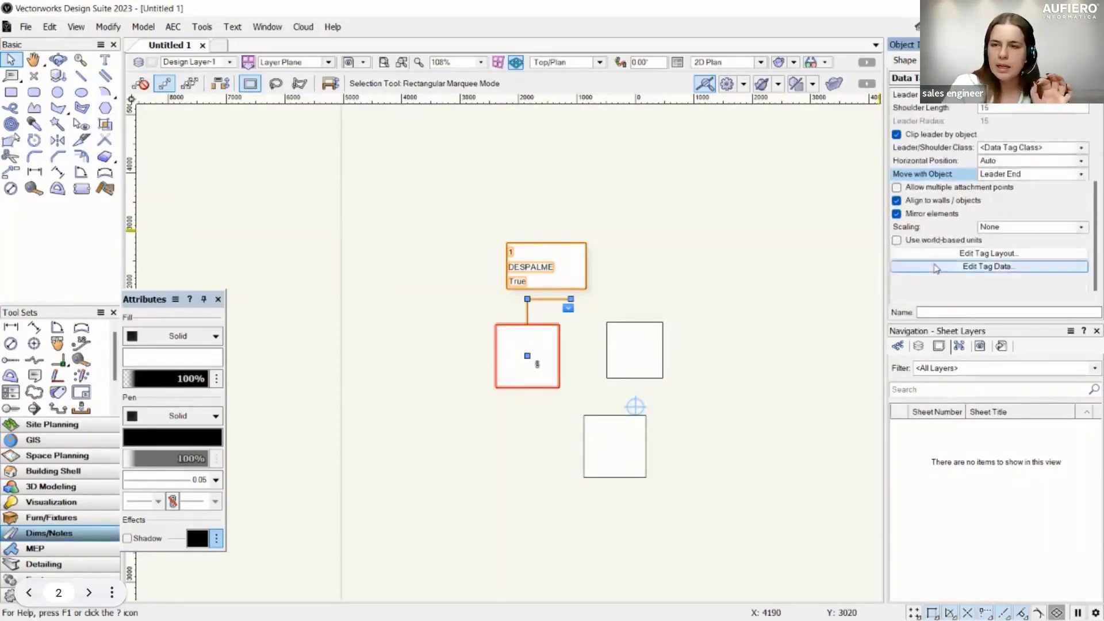
scroll(936, 268, up, 5)
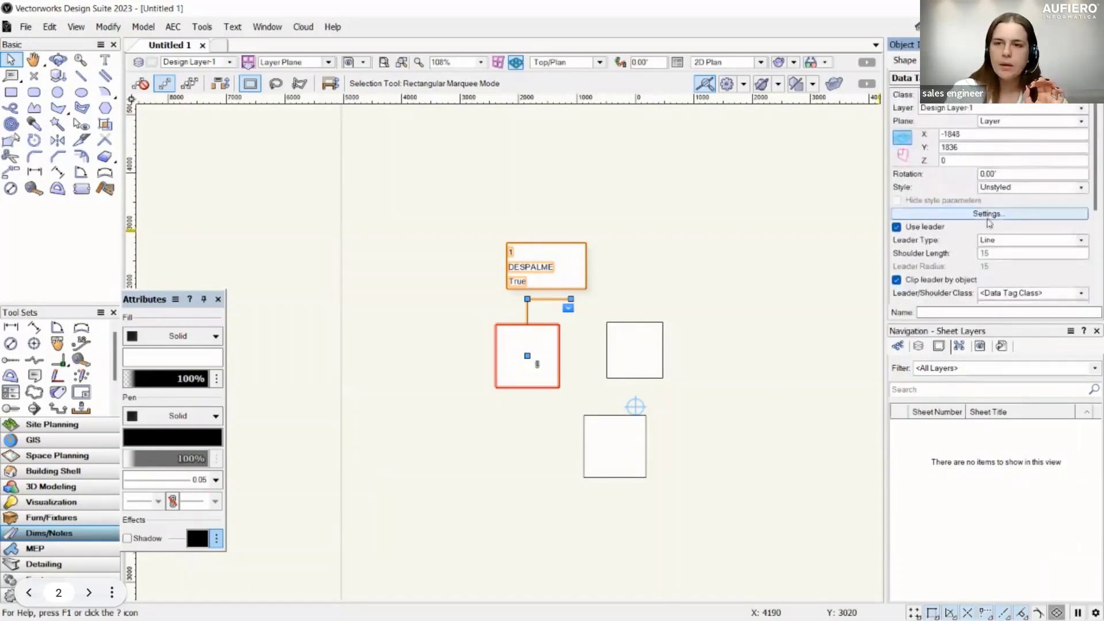
scroll(995, 227, down, 5)
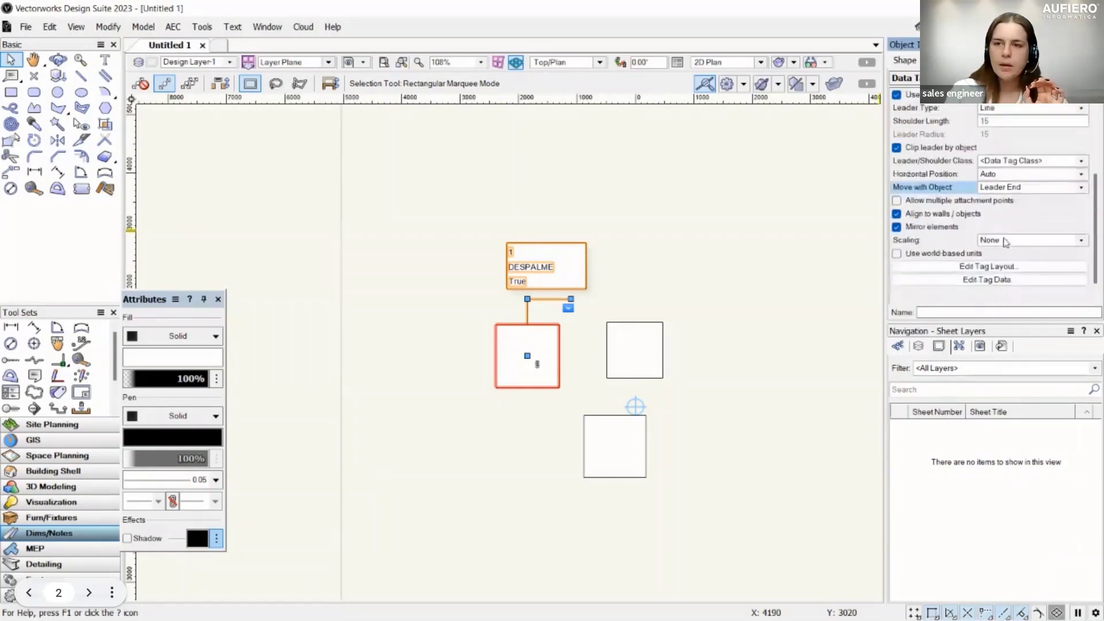
Open the tag layout for editing and move NÚMERO, ETAPA and ACTIVIDAD together horizontally to the right half of the tag, at about X -10
click(987, 267)
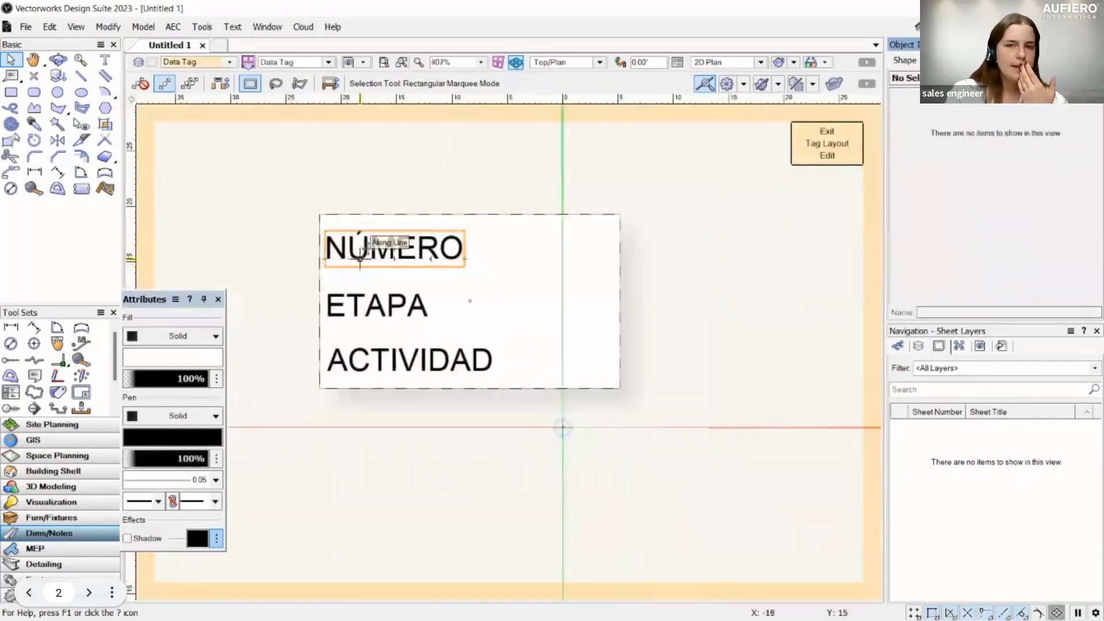
click(360, 257)
shift+click(395, 293)
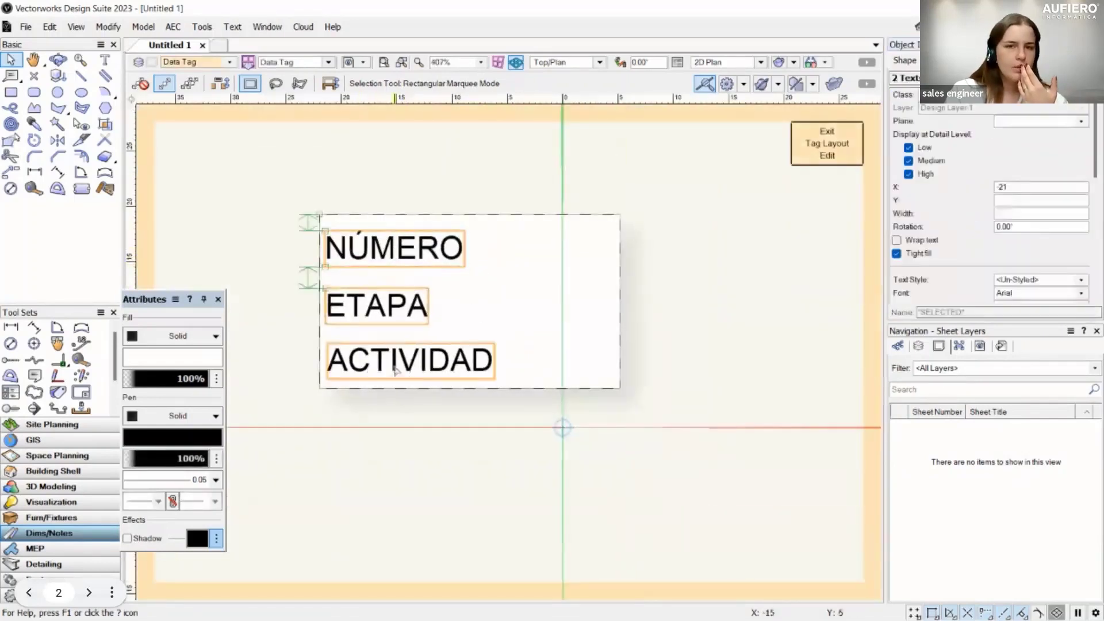
shift+click(394, 371)
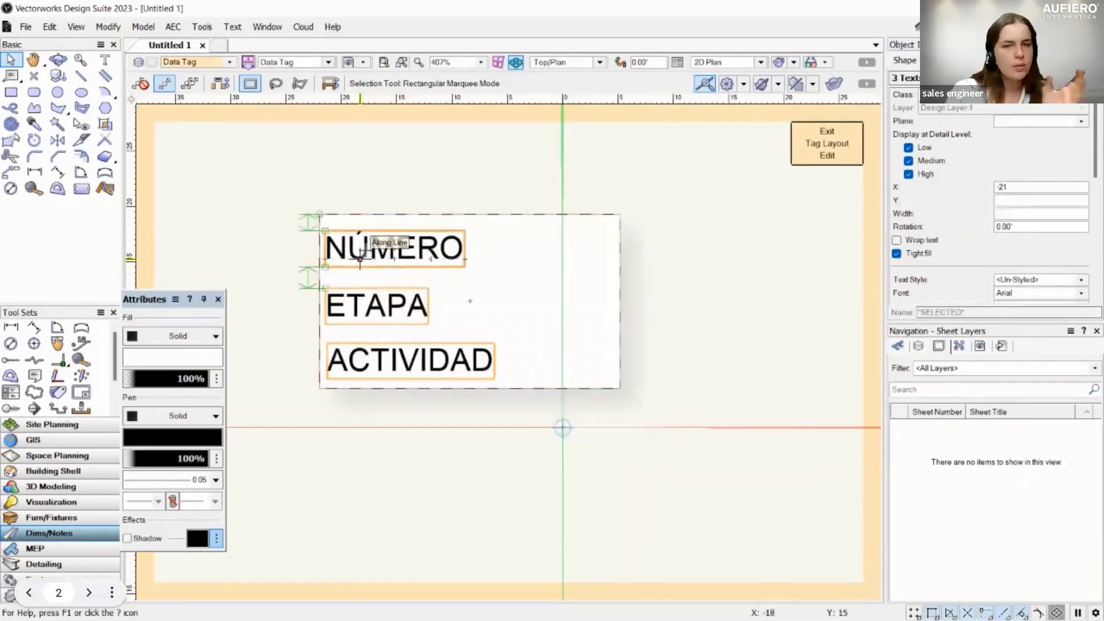
drag(360, 257, 483, 257)
click(665, 271)
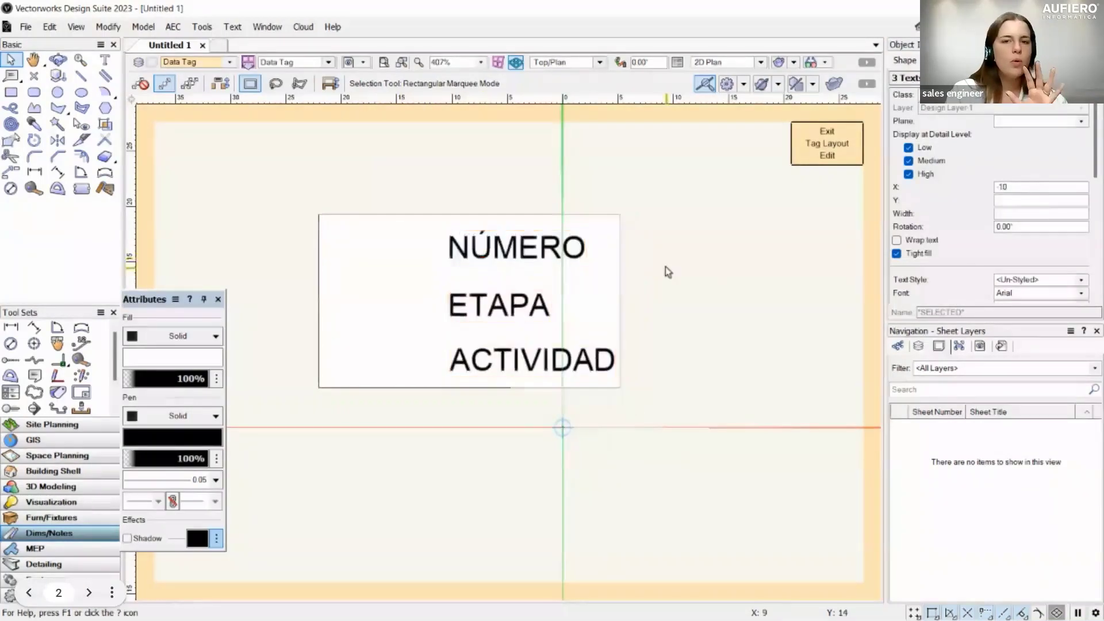
scroll(395, 264, up, 2)
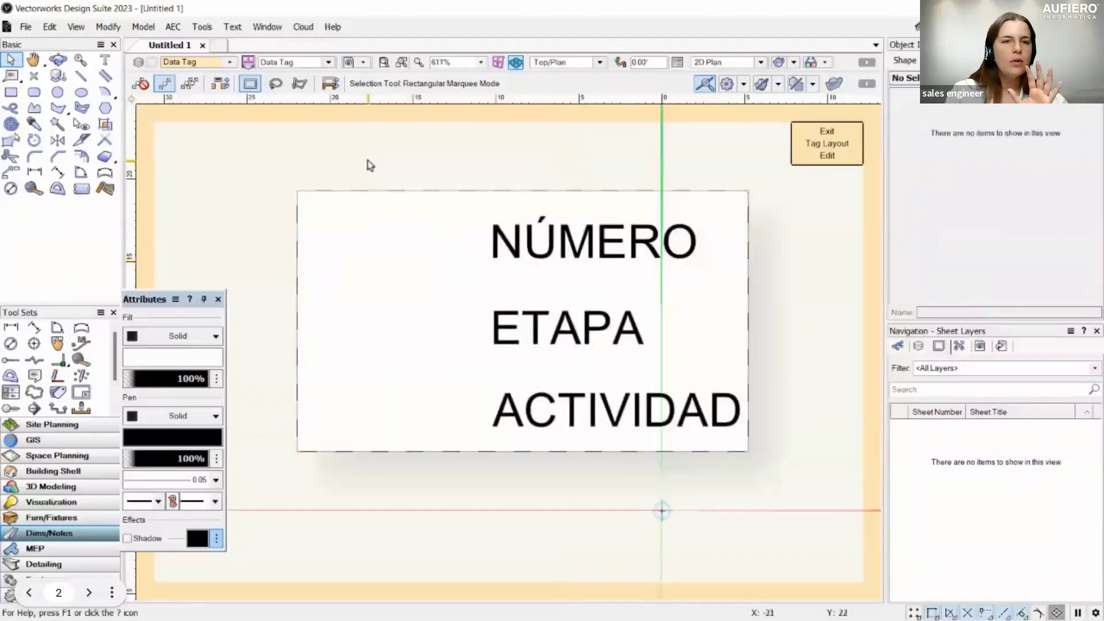
Copy the NÚMERO text into a new text object and place it at the tag's upper-left corner as a label
double_click(519, 249)
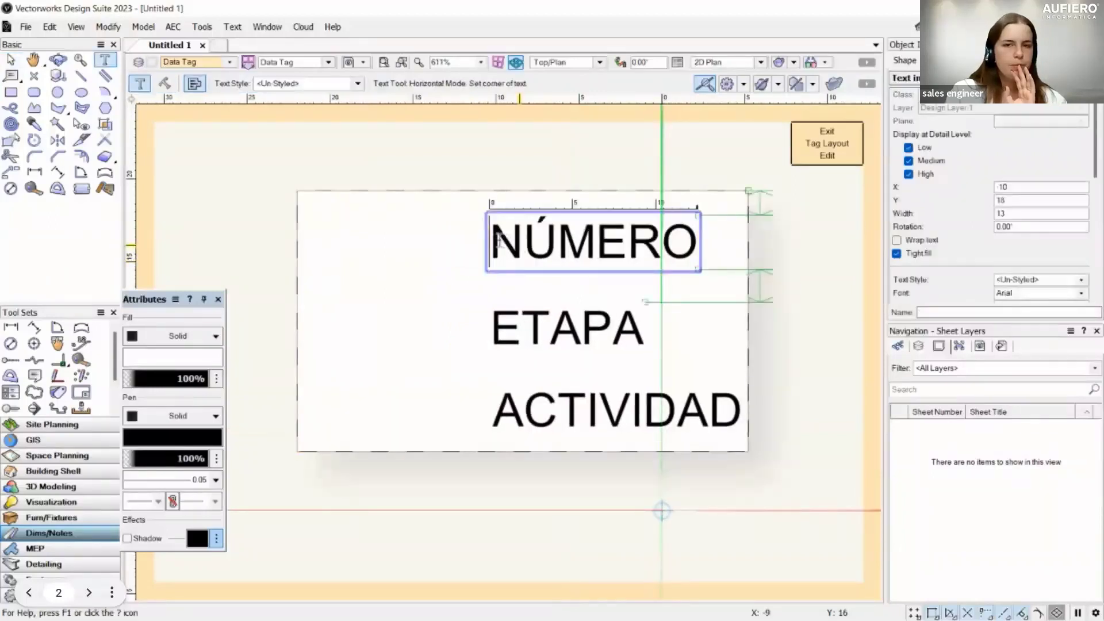
drag(491, 242, 698, 241)
key(ctrl+c)
key(Escape)
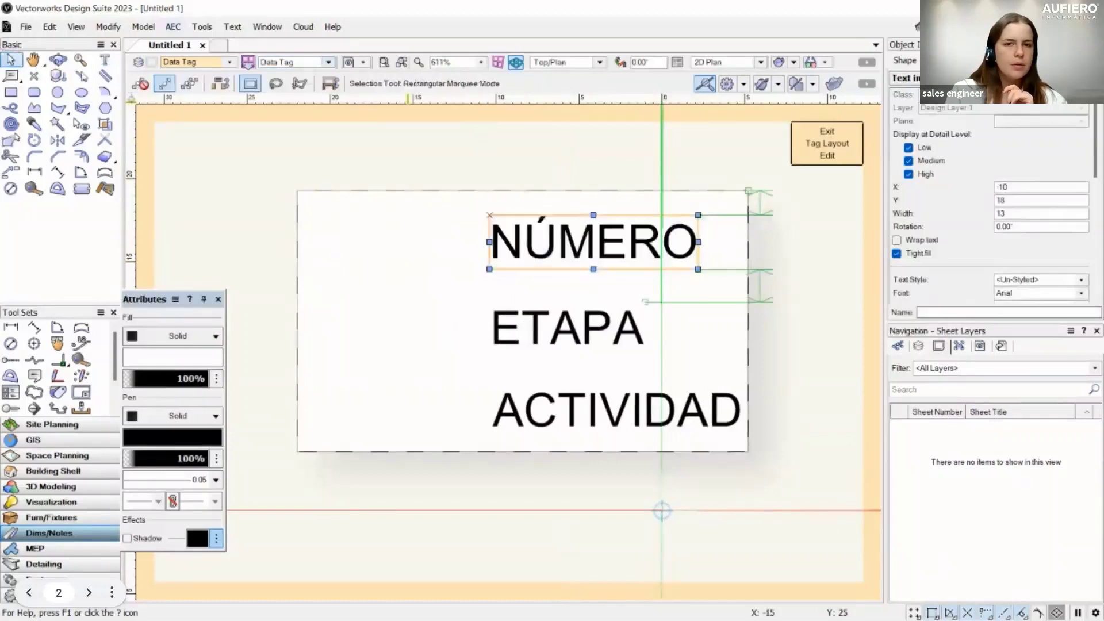
click(330, 230)
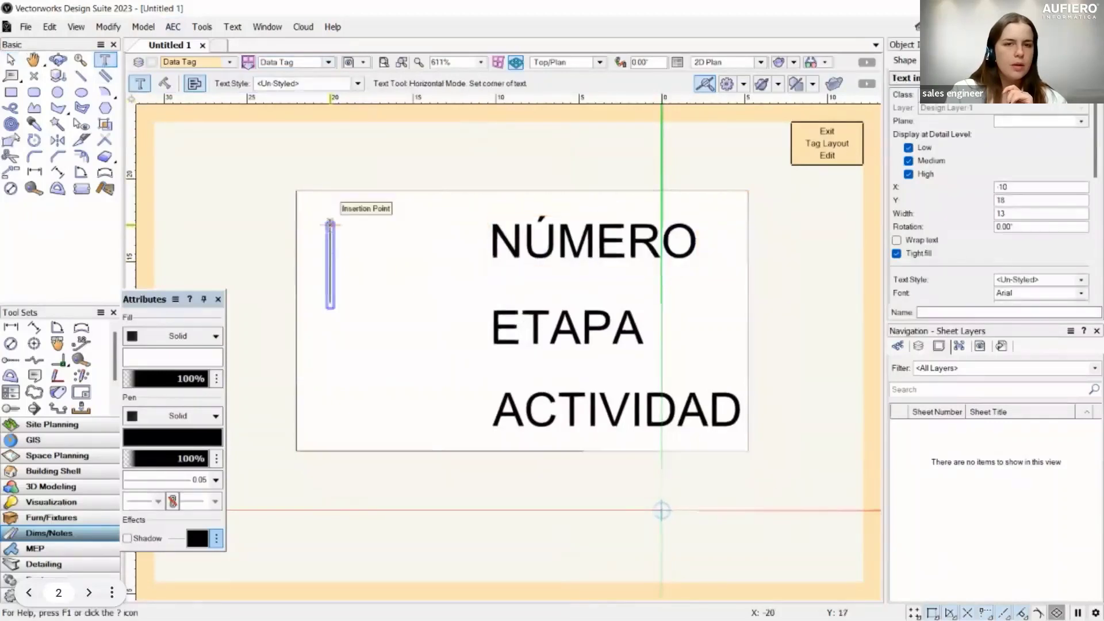
key(ctrl+v)
key(x)
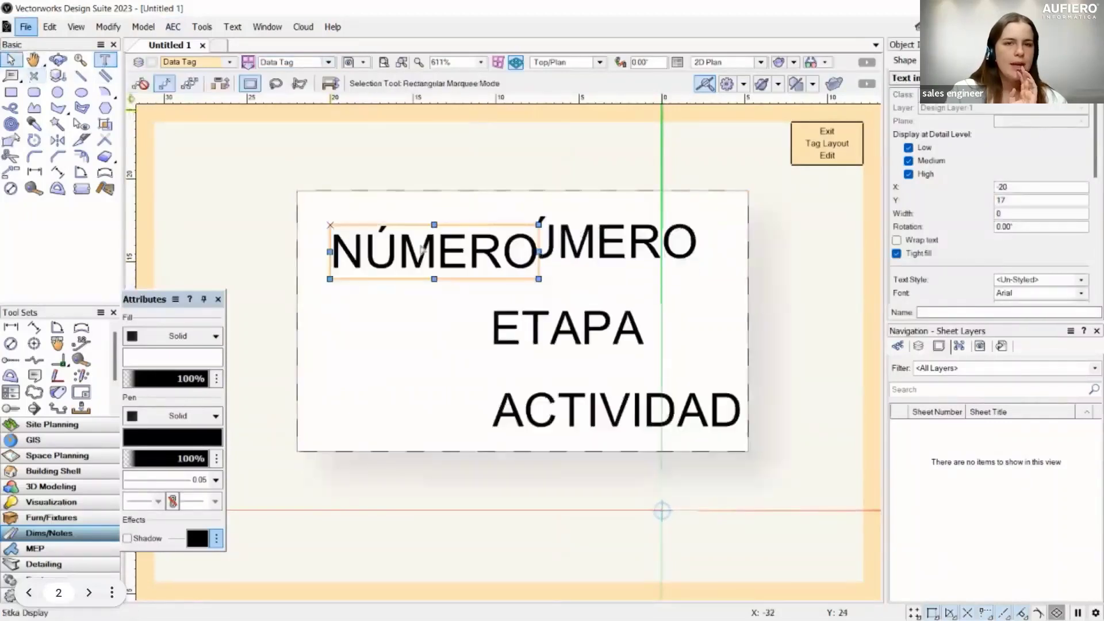
drag(411, 252, 381, 241)
scroll(380, 243, up, 2)
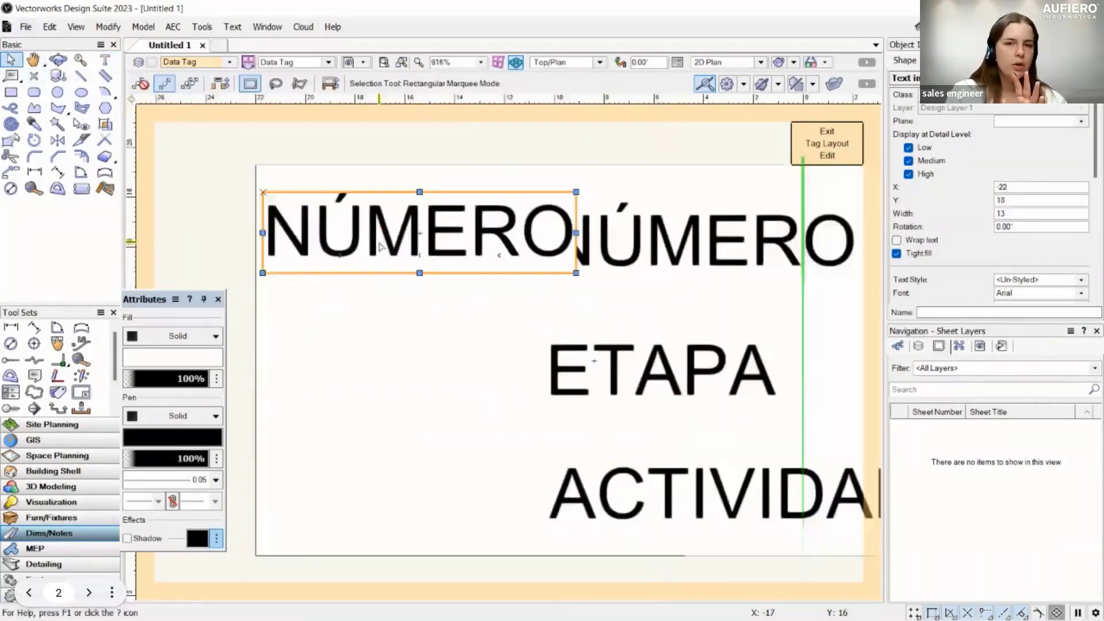
scroll(477, 246, right, 1)
Replace the original NÚMERO text's wording with A and move it clear of the new NÚMERO label
double_click(518, 242)
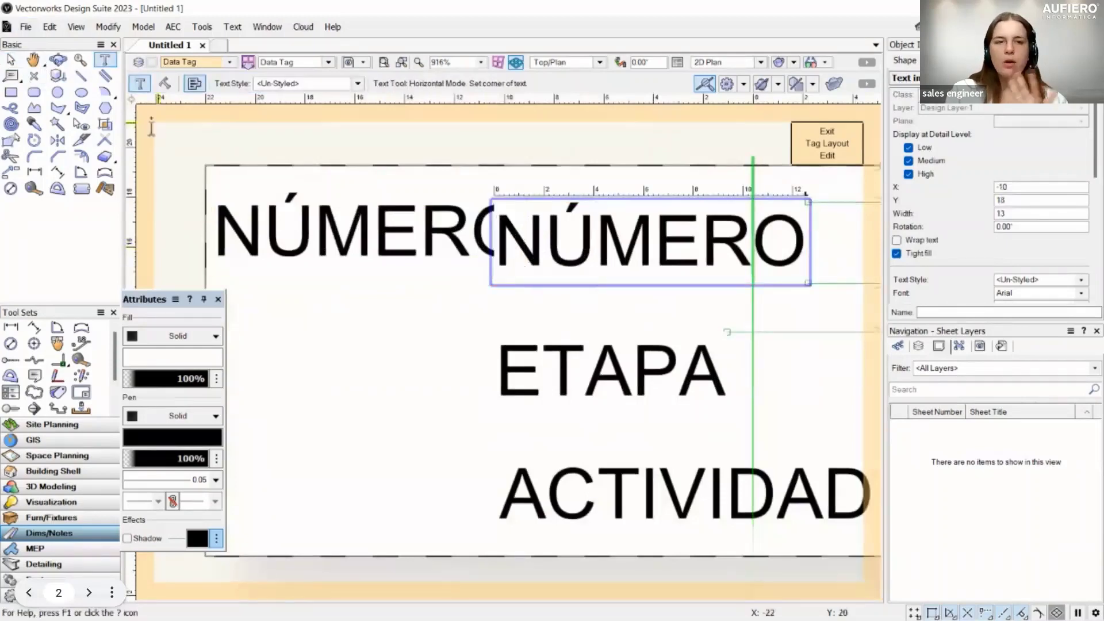
key(Escape)
click(528, 256)
scroll(530, 268, down, 1)
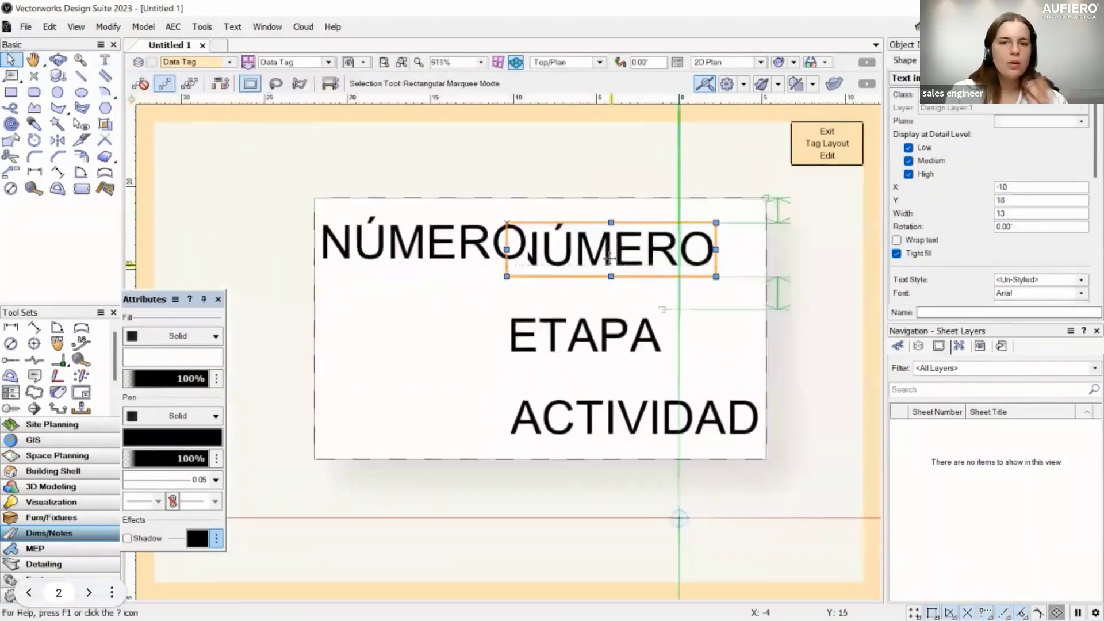
double_click(609, 259)
drag(516, 253, 698, 252)
text(A)
click(11, 59)
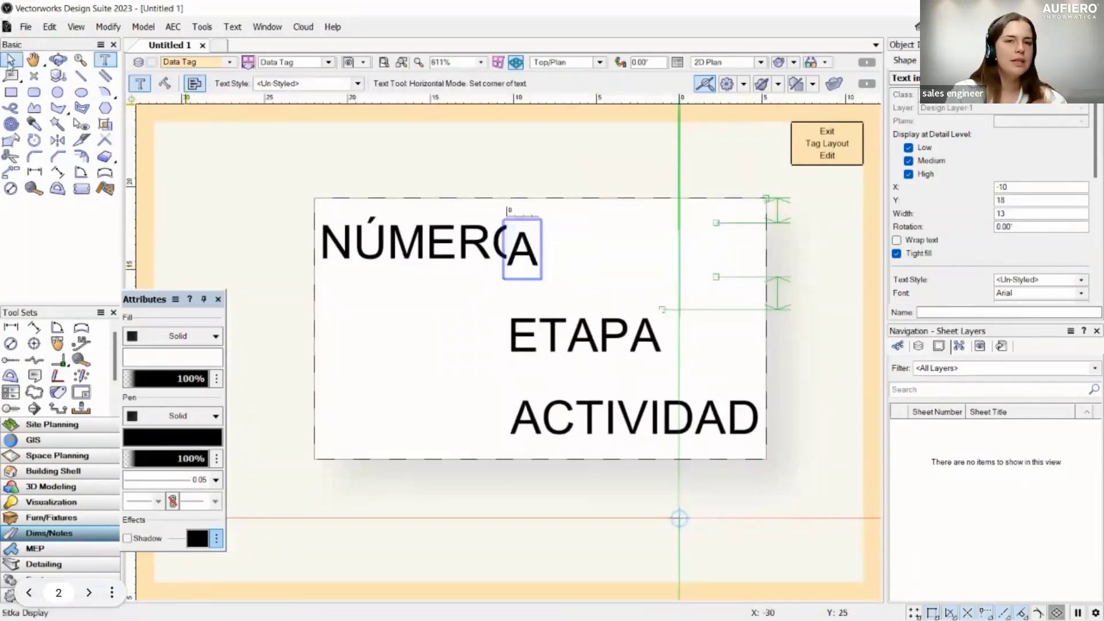
click(530, 255)
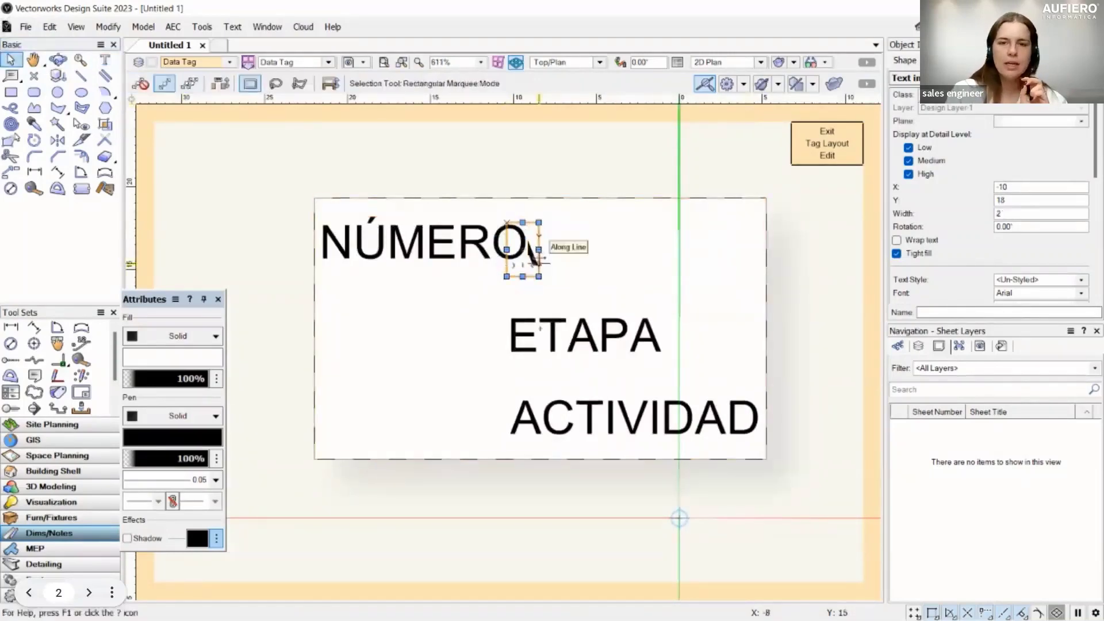
mouse_move(539, 263)
mouse_down()
mouse_move(587, 261)
mouse_move(599, 286)
mouse_move(653, 281)
mouse_move(561, 283)
mouse_move(552, 269)
mouse_up()
click(495, 256)
scroll(555, 260, up, 3)
scroll(549, 305, down, 3)
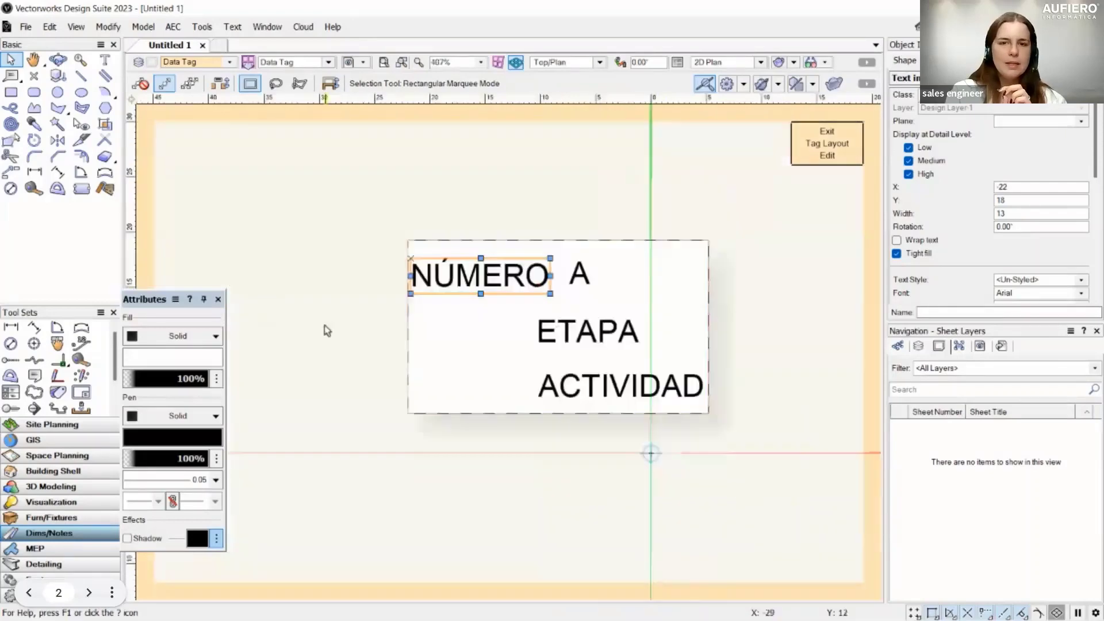
Copy the ETAPA wording into a new text object below the NÚMERO label
scroll(492, 330, up, 1)
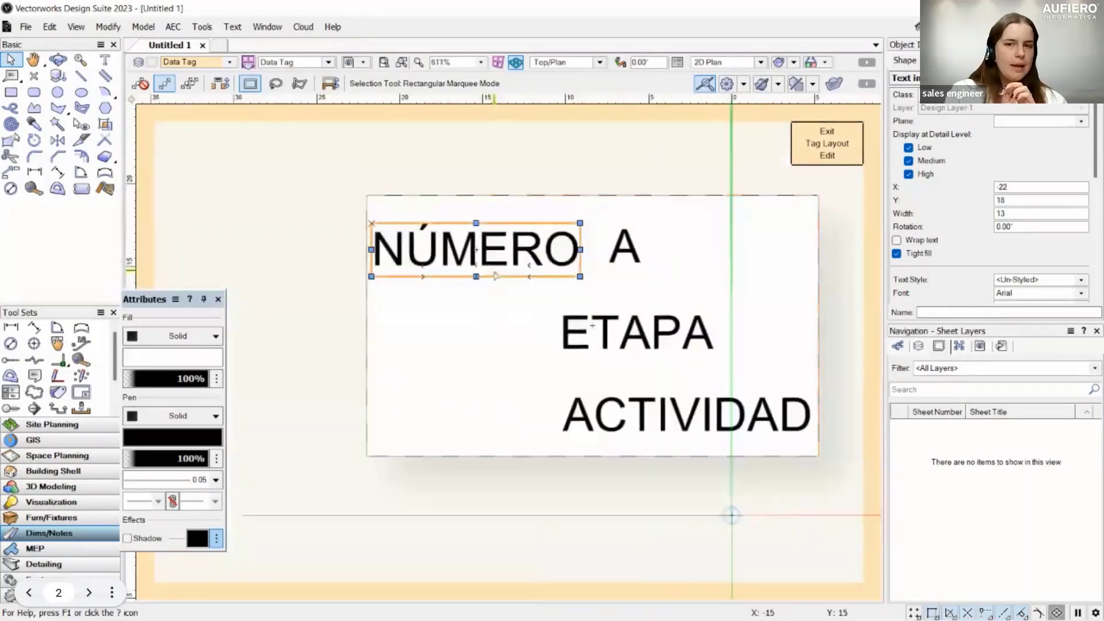
double_click(568, 330)
double_click(567, 329)
key(ctrl+c)
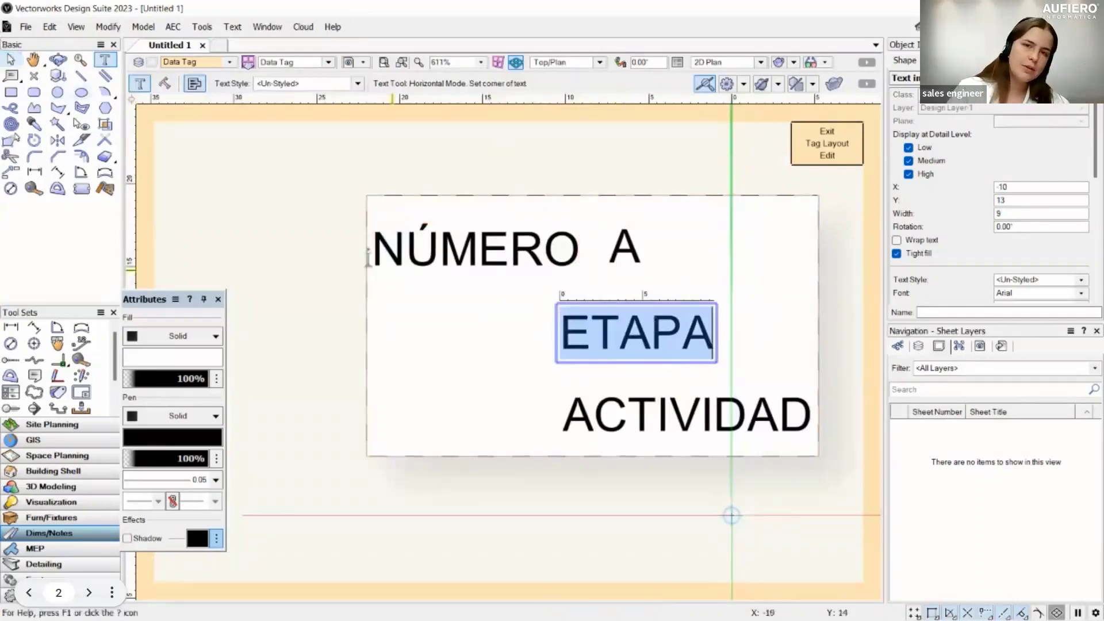
click(371, 336)
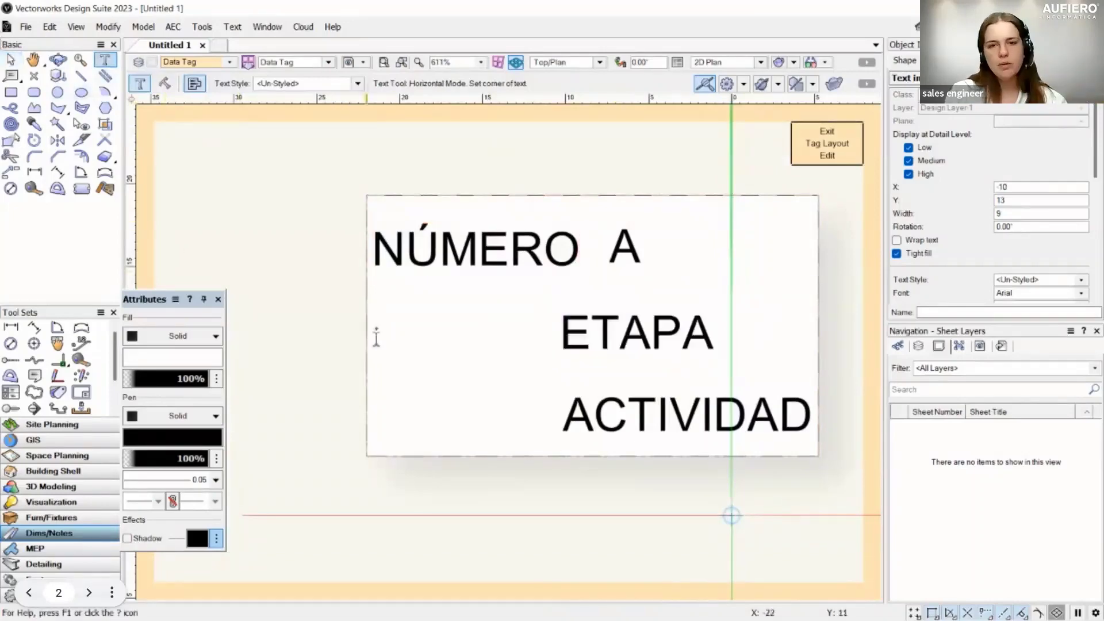
key(ctrl+v)
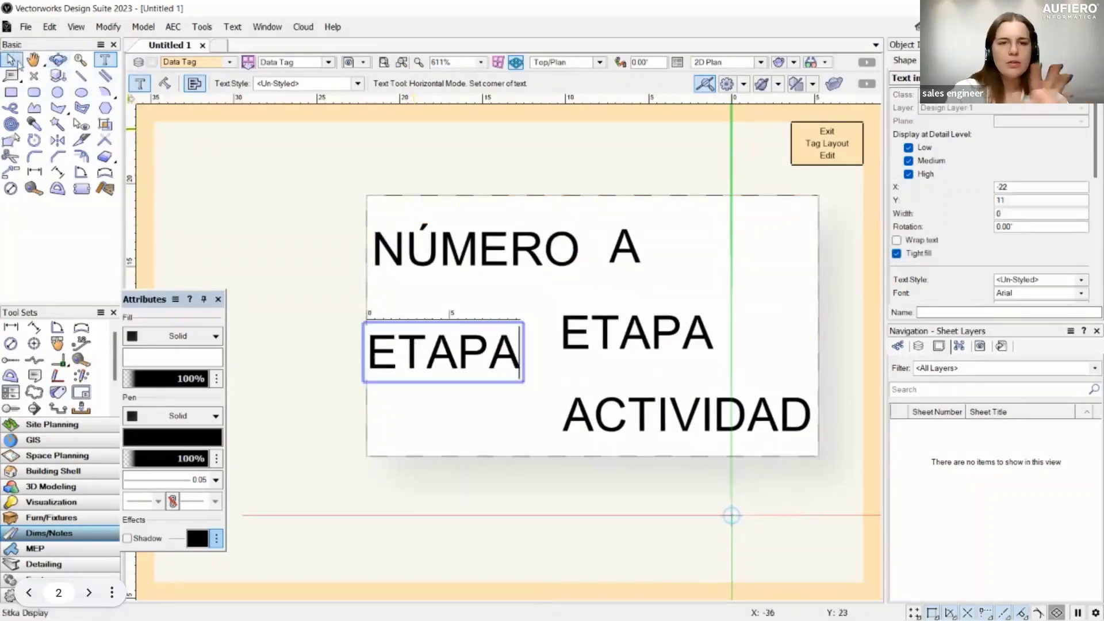
Replace the original ETAPA text's wording with B and move it directly under A
click(618, 333)
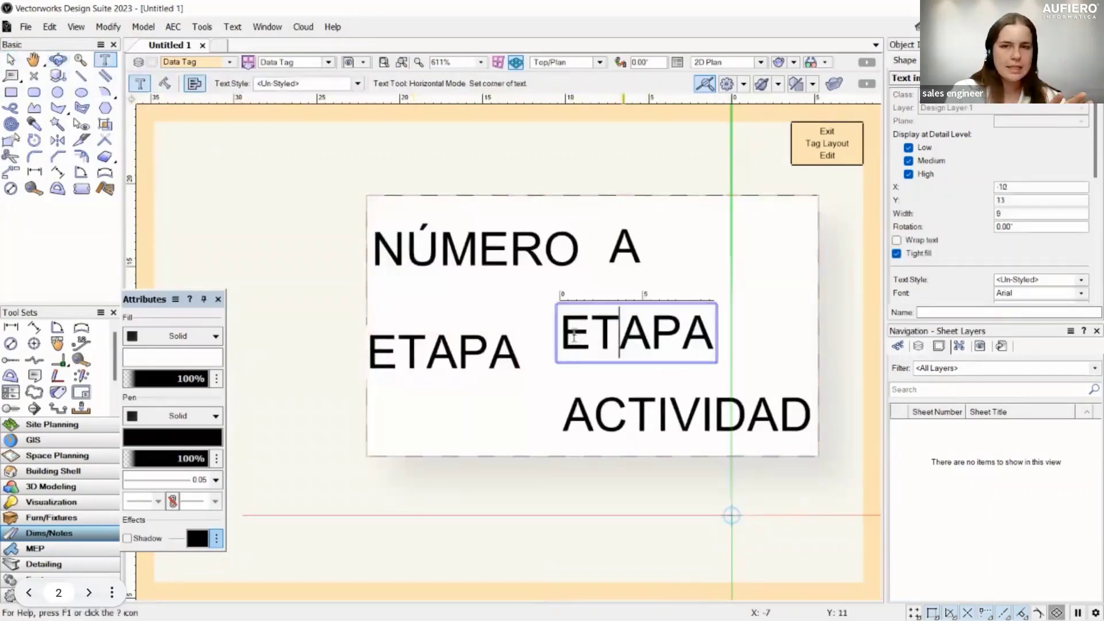
key(ctrl+a)
text(B)
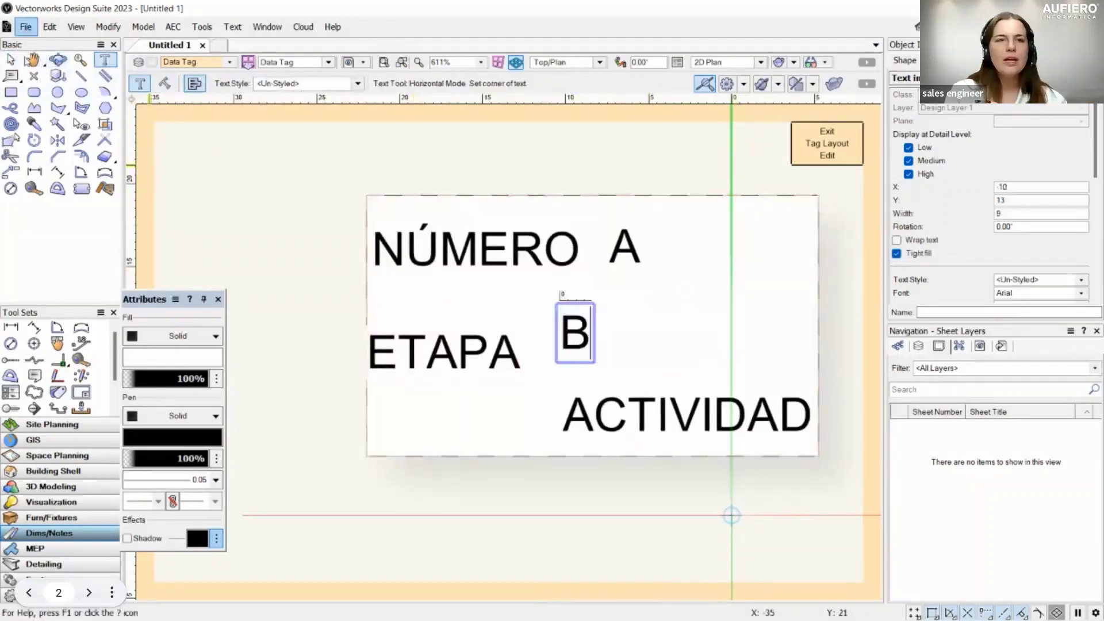
click(10, 60)
drag(575, 332, 625, 331)
Move the new ETAPA label level with B and roughly centred under the NÚMERO label
click(444, 354)
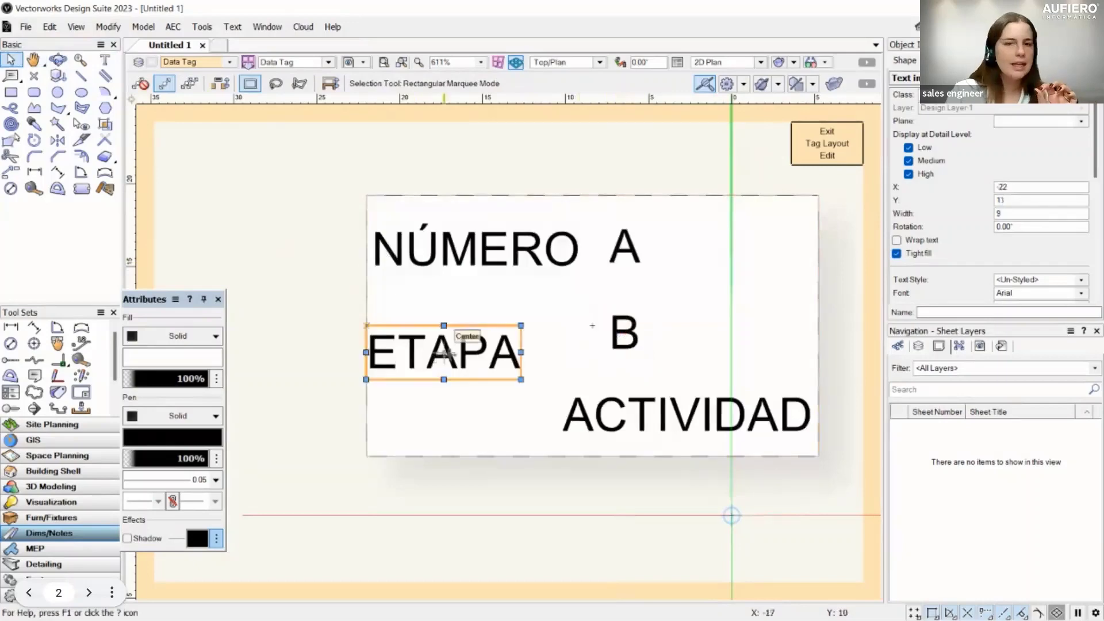
drag(444, 354, 672, 315)
scroll(493, 376, up, 2)
drag(656, 315, 471, 315)
scroll(497, 295, down, 2)
Copy the ACTIVIDAD wording into a new text object at the tag's lower-left corner
click(638, 399)
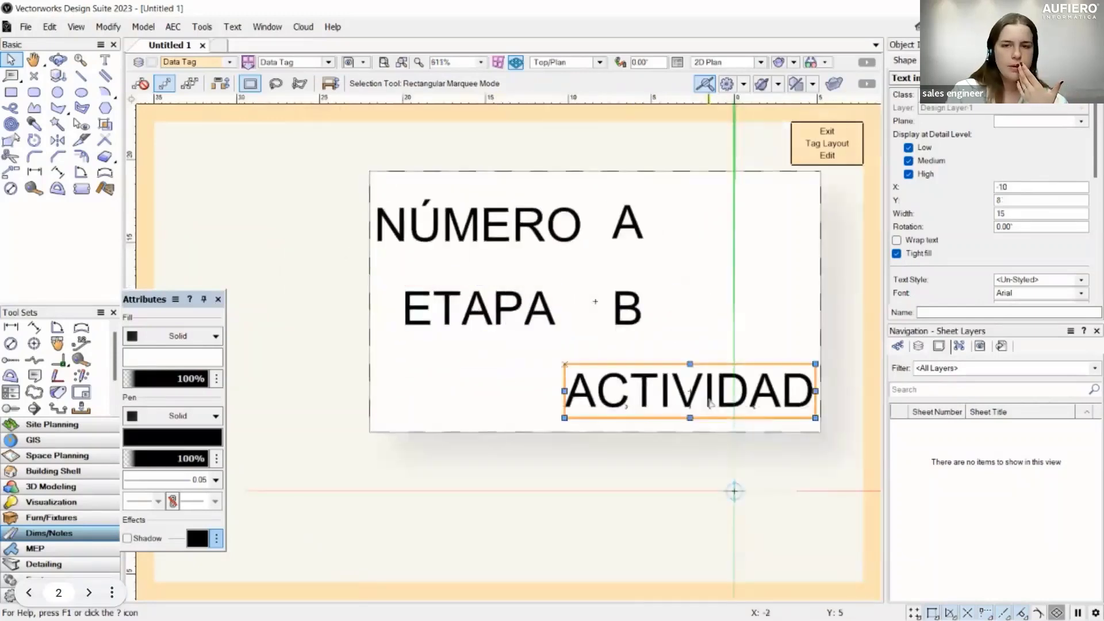
double_click(689, 390)
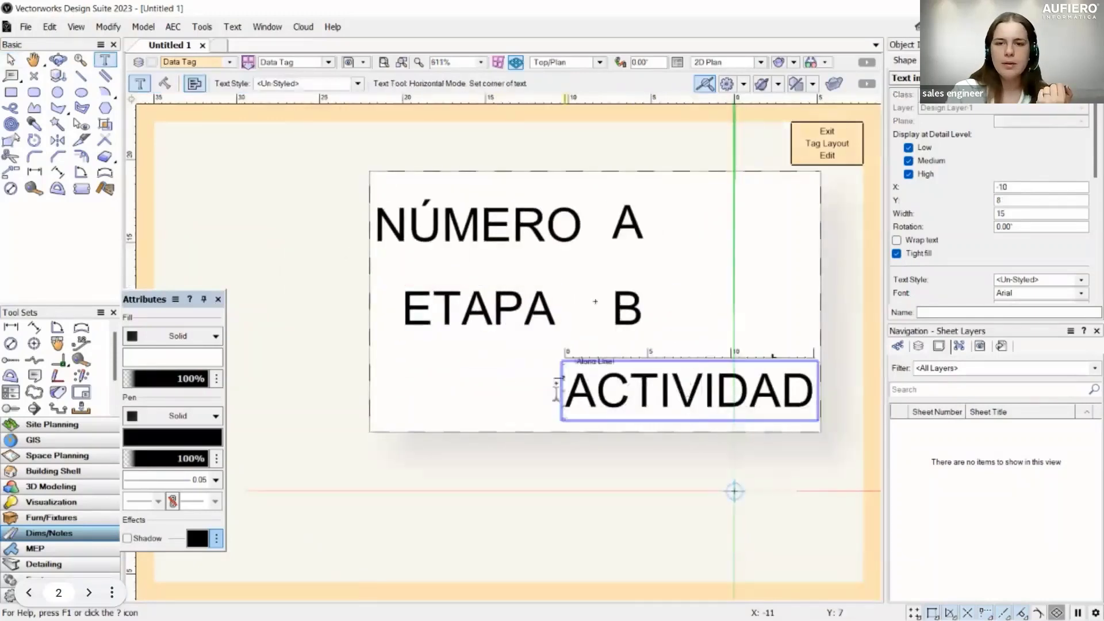
drag(562, 391, 815, 391)
key(ctrl+c)
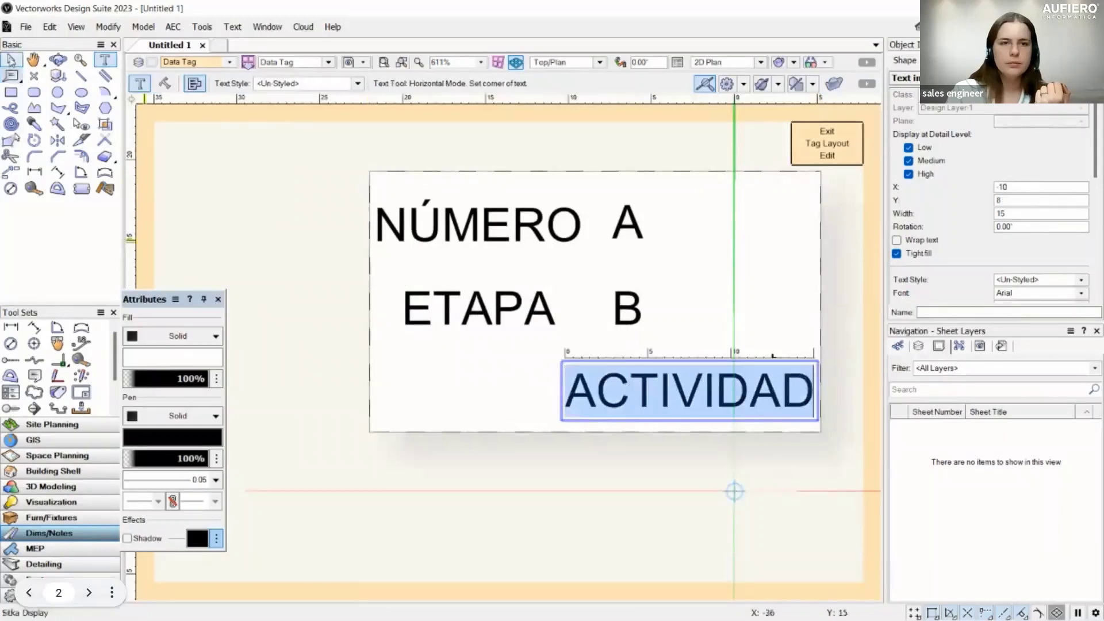
click(481, 376)
click(382, 395)
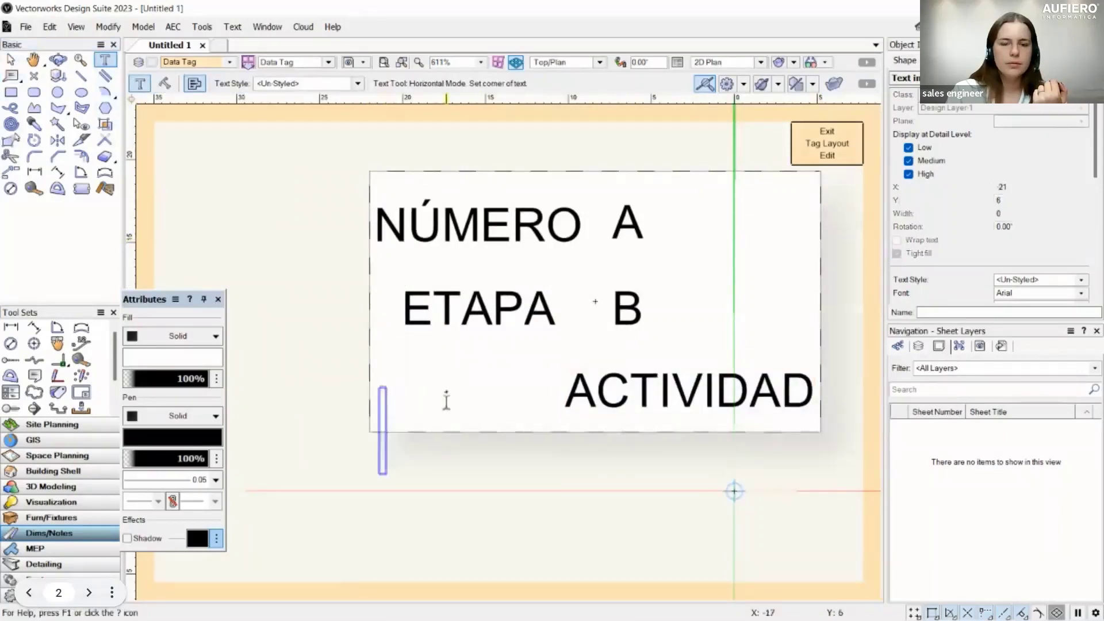
key(ctrl+v)
click(10, 59)
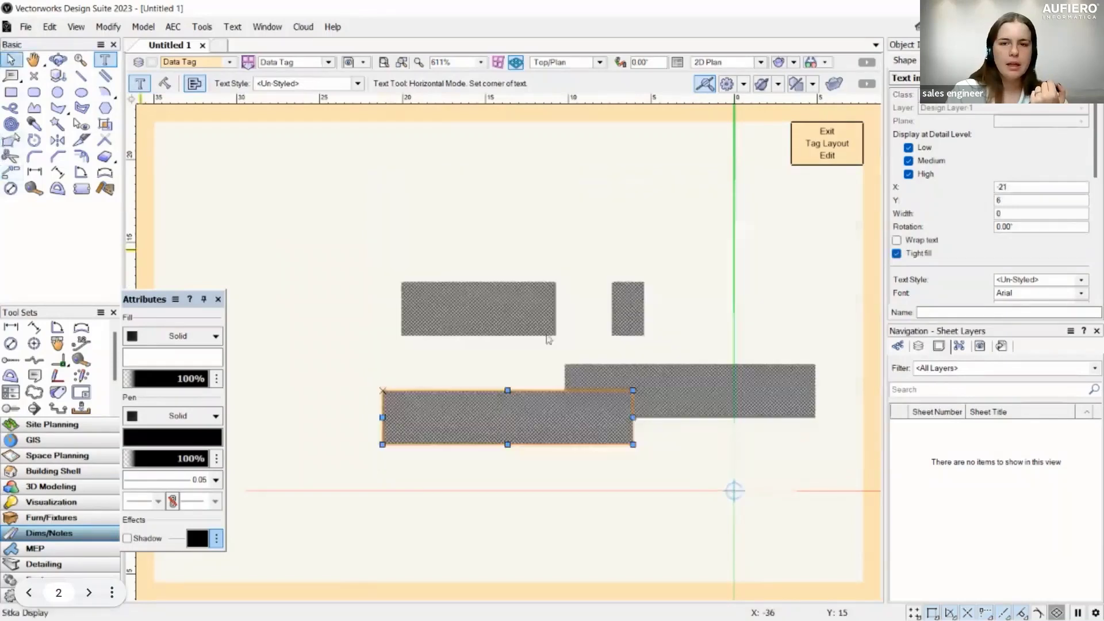
Replace the original ACTIVIDAD text's wording with C and move it under B
click(690, 387)
double_click(690, 386)
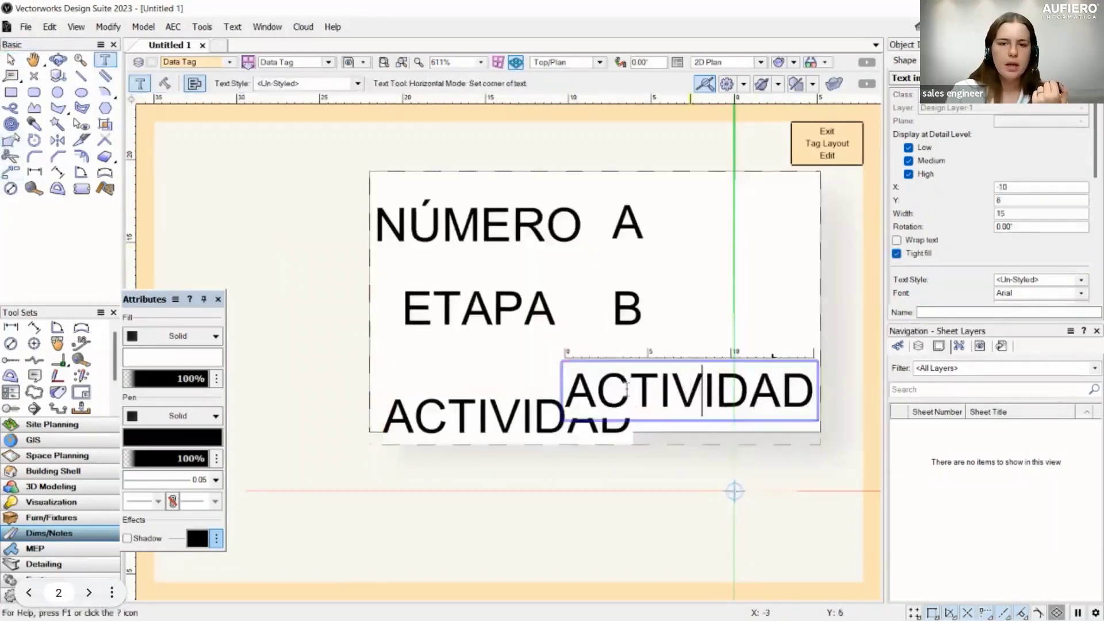
key(ctrl+a)
text(C)
click(10, 59)
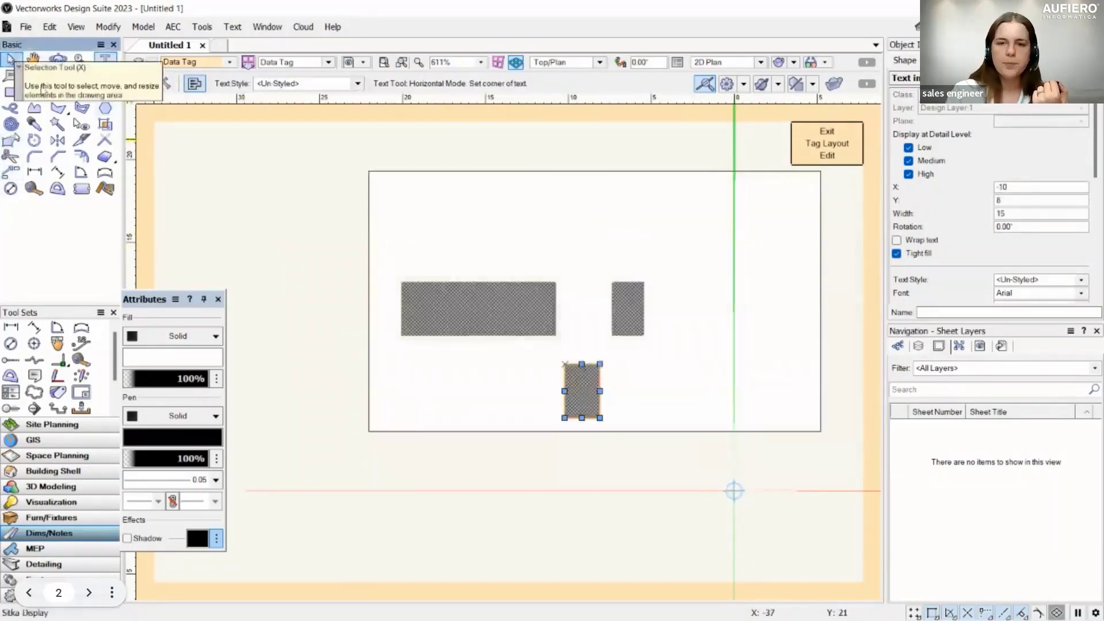
drag(581, 391, 623, 391)
Move the ACTIVIDAD label up level with C, and shift A, B and C together to the right, away from the labels
click(446, 405)
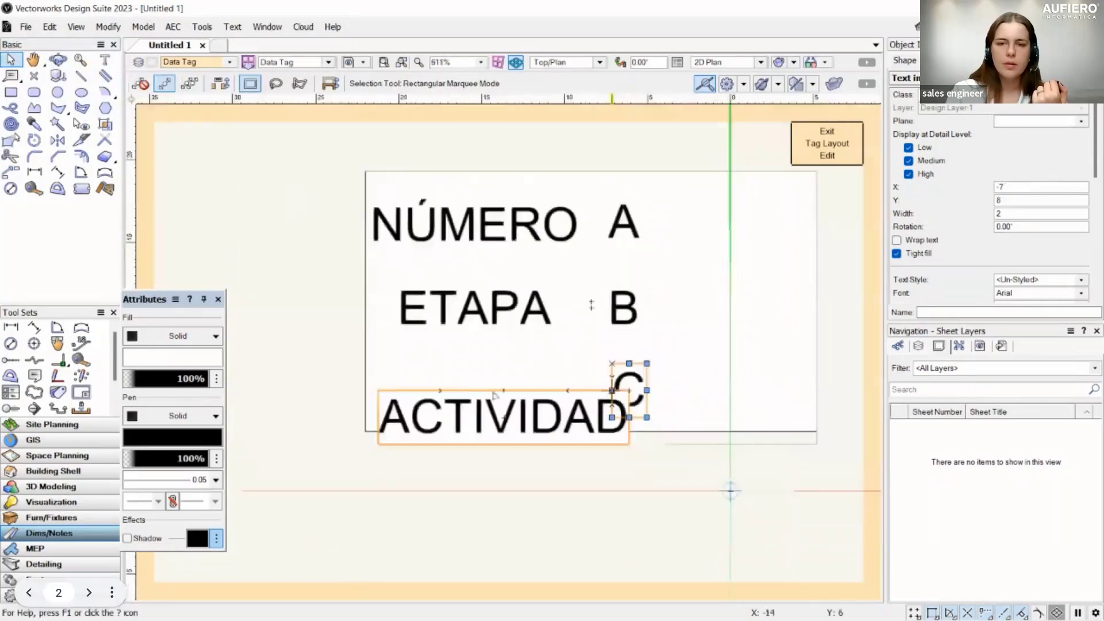
mouse_move(445, 406)
mouse_down()
mouse_move(438, 373)
mouse_move(435, 382)
mouse_up()
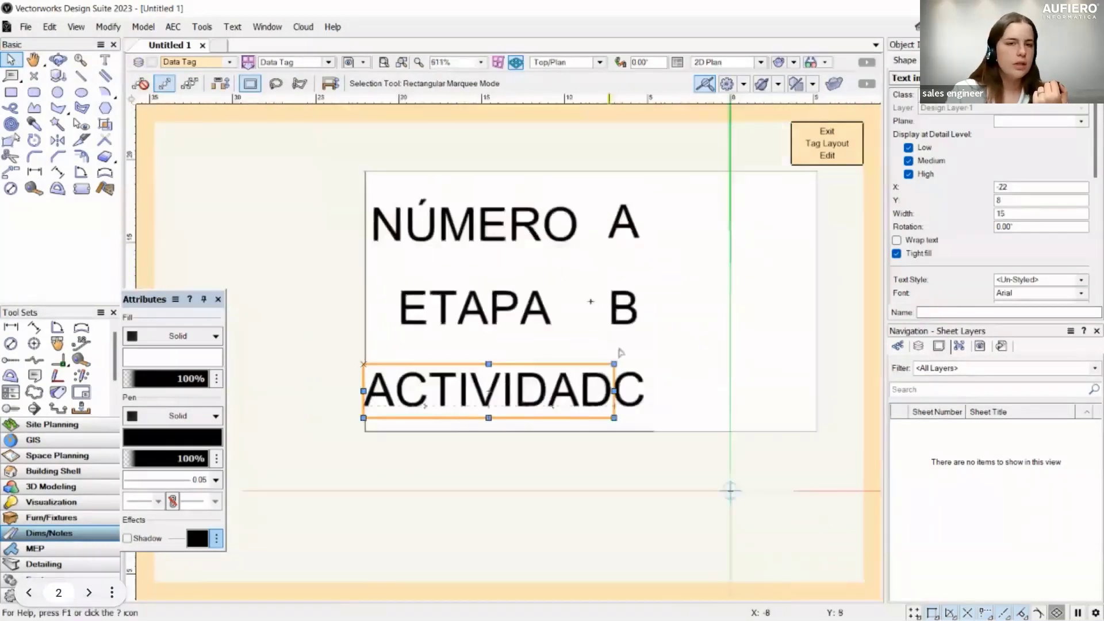
click(625, 225)
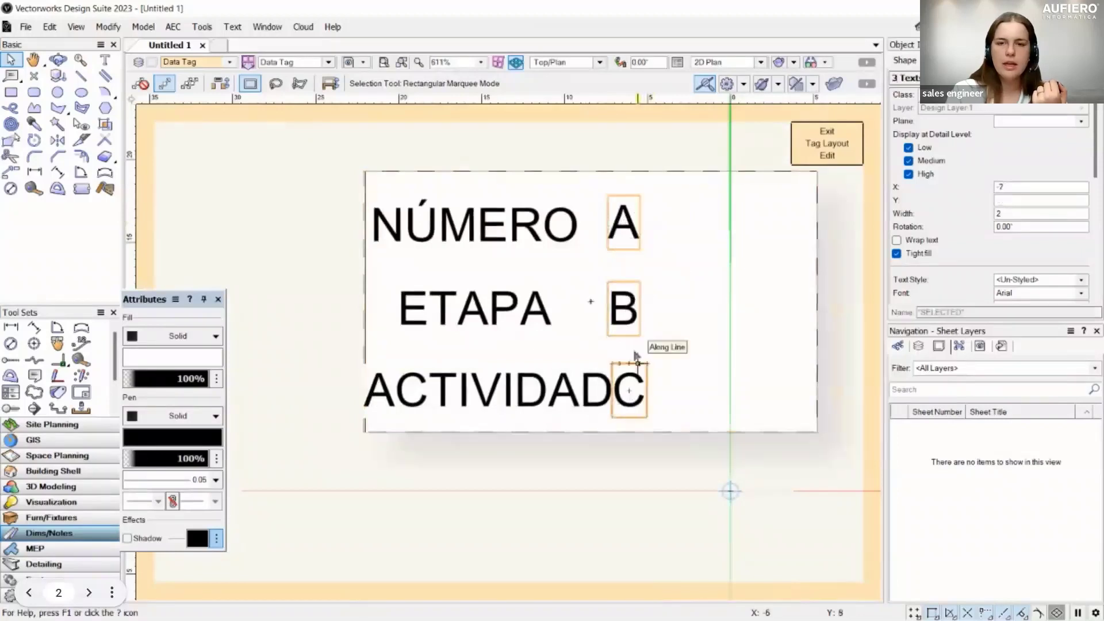
drag(603, 192, 713, 420)
key(shift+Right)
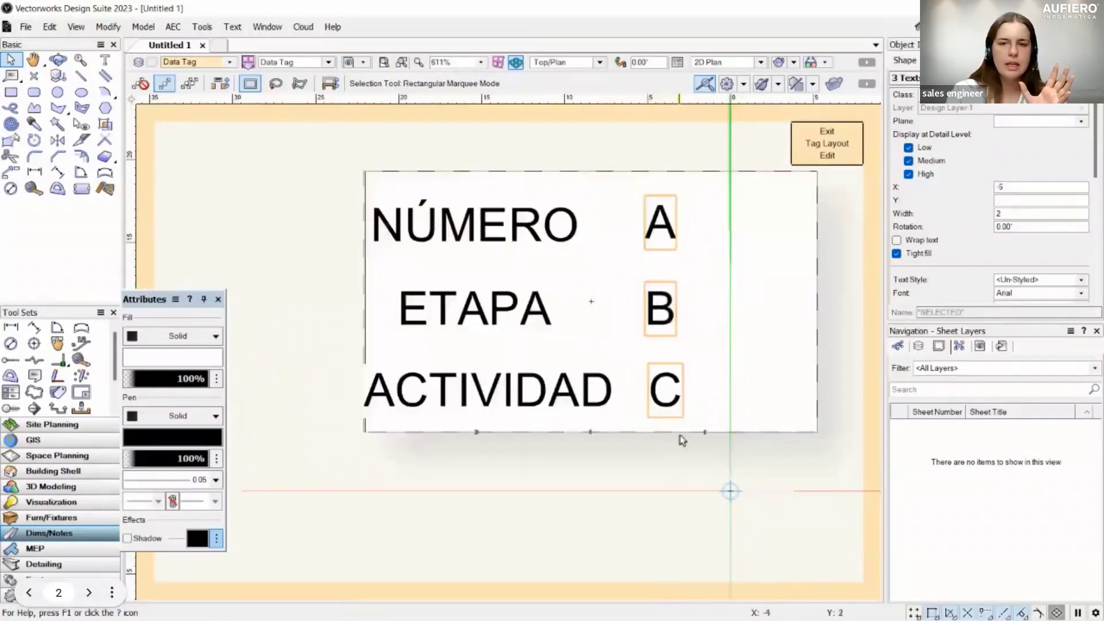
click(844, 382)
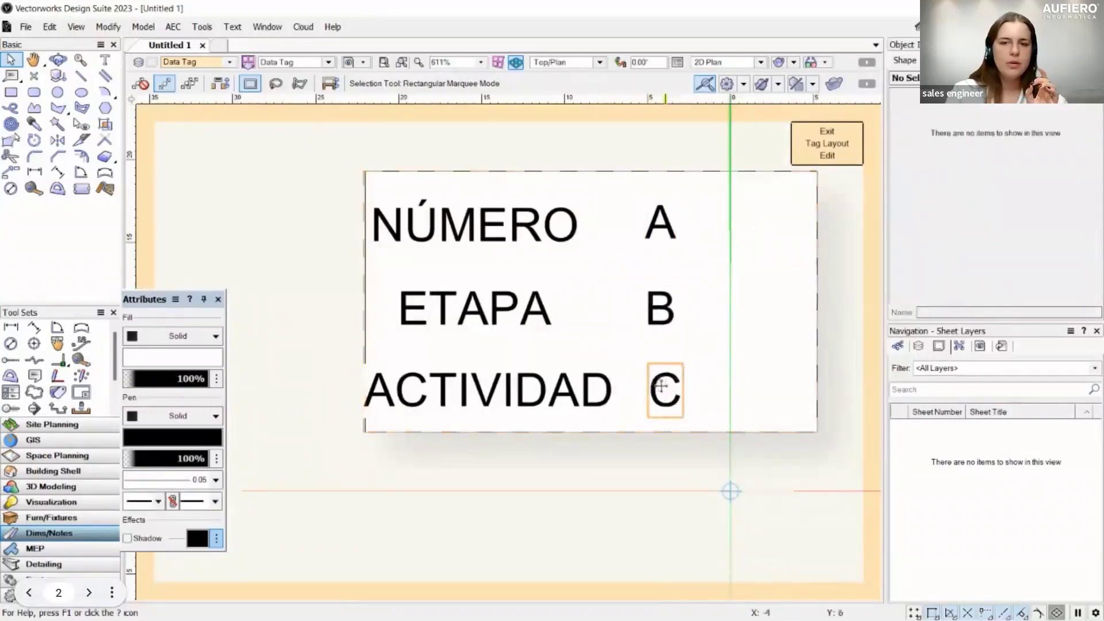
Nudge the C text slightly to the left so that it sits directly beneath A and B
mouse_move(660, 387)
mouse_down()
mouse_move(655, 308)
mouse_move(648, 378)
mouse_move(667, 397)
mouse_up()
scroll(670, 403, up, 3)
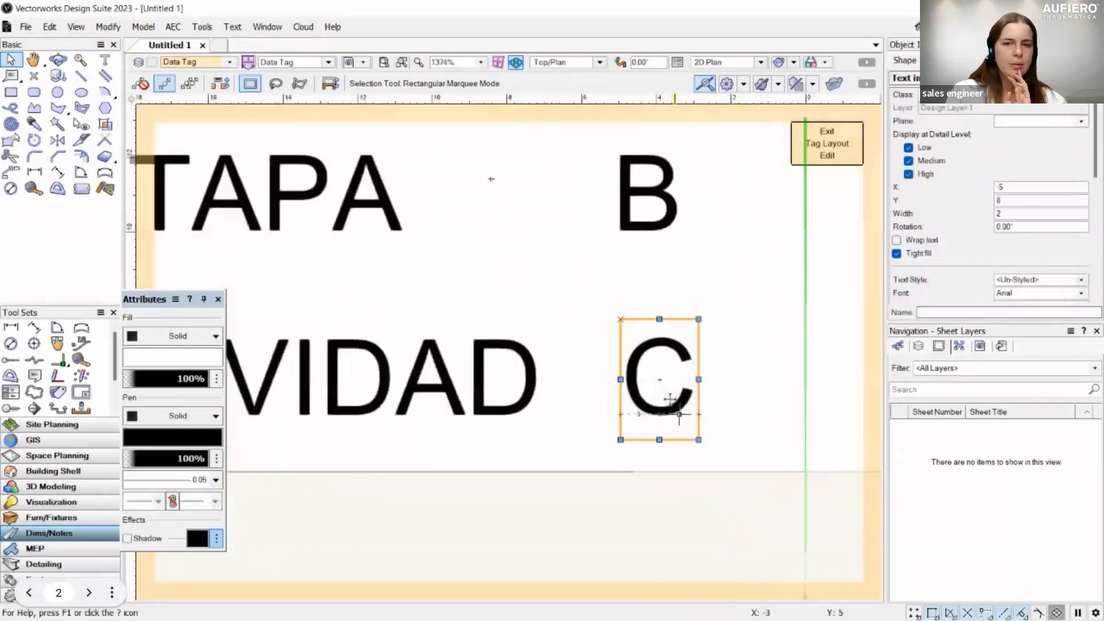
scroll(679, 414, down, 3)
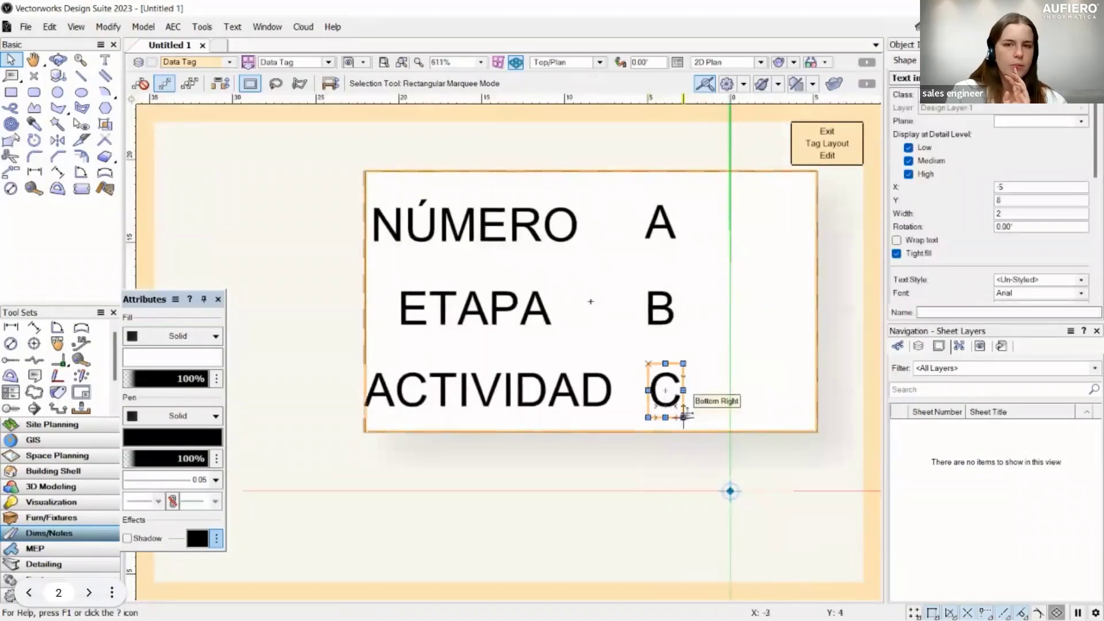
scroll(684, 415, up, 3)
drag(639, 363, 626, 365)
scroll(633, 373, down, 3)
click(444, 418)
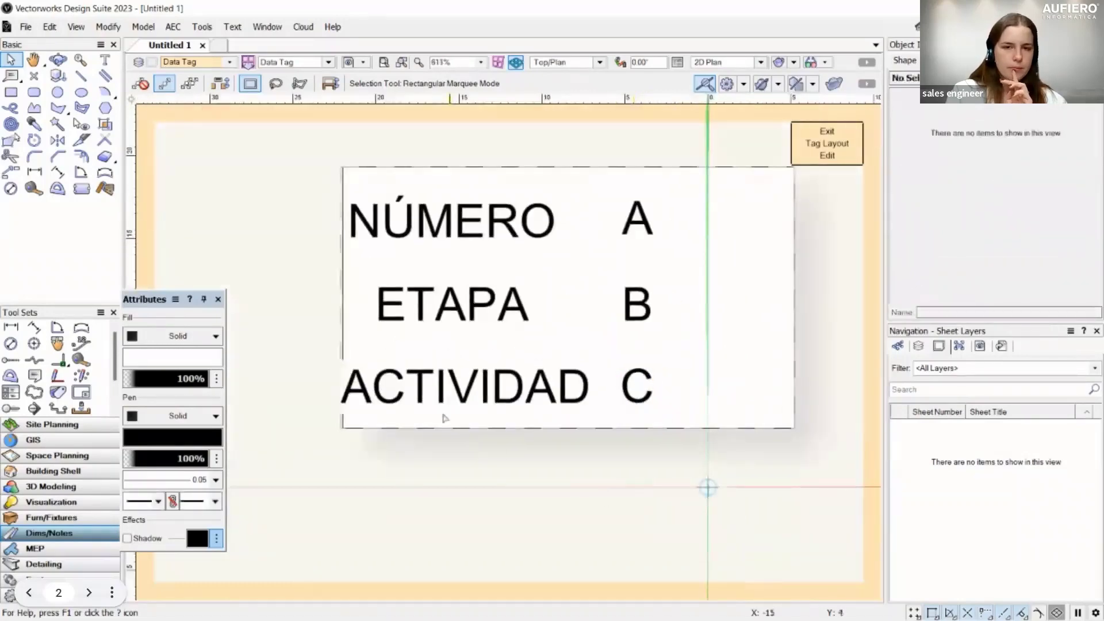
Shift the NÚMERO, ETAPA and ACTIVIDAD labels together slightly to the right, inside the rectangle, and exit the tag layout
click(441, 403)
scroll(428, 391, up, 2)
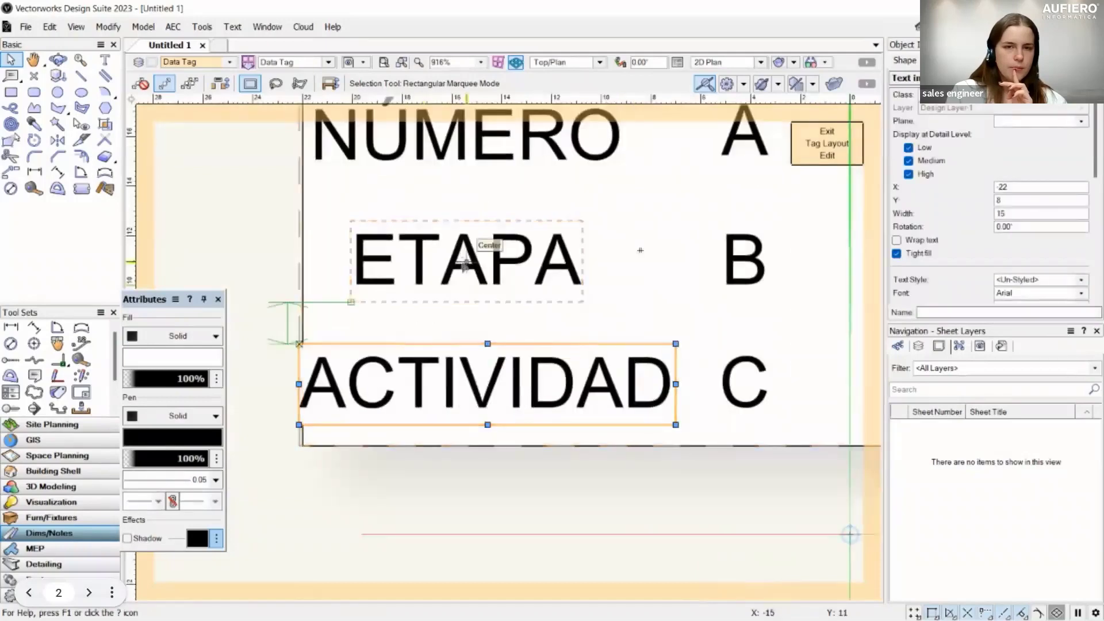
key(ctrl+a)
scroll(512, 406, down, 2)
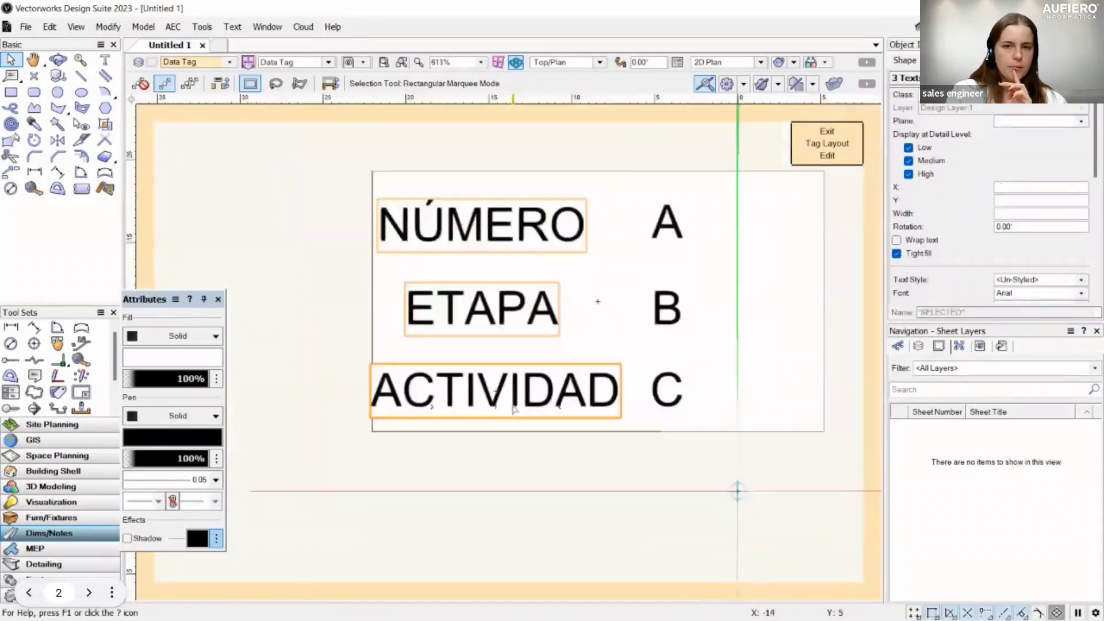
scroll(513, 407, up, 2)
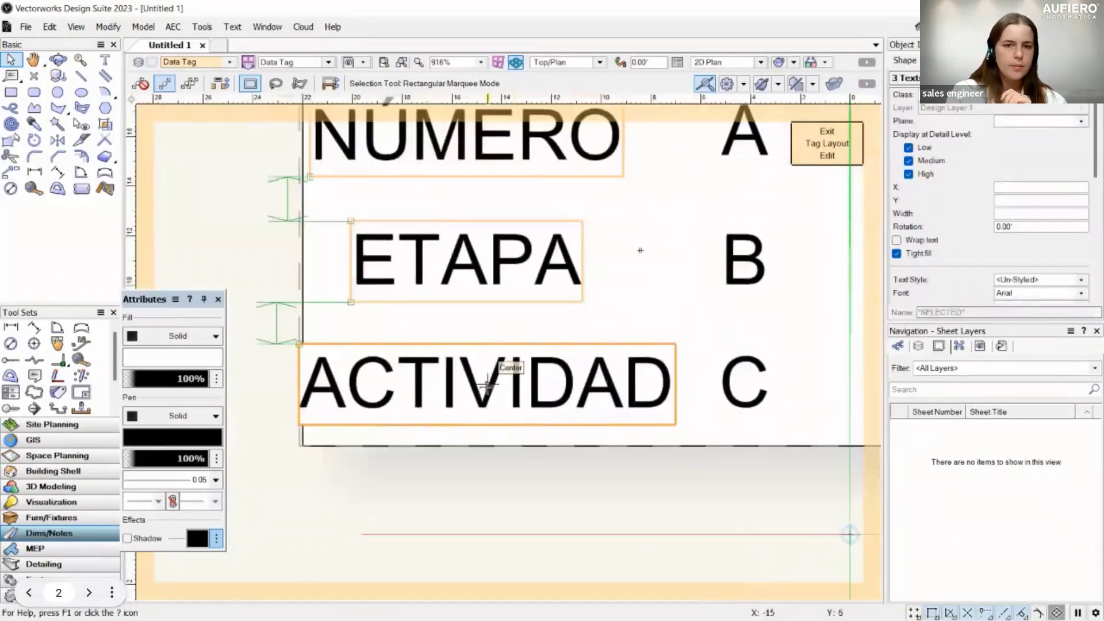
mouse_move(493, 391)
mouse_down()
mouse_move(517, 368)
mouse_move(506, 371)
mouse_move(706, 342)
mouse_up()
scroll(1001, 276, down, 5)
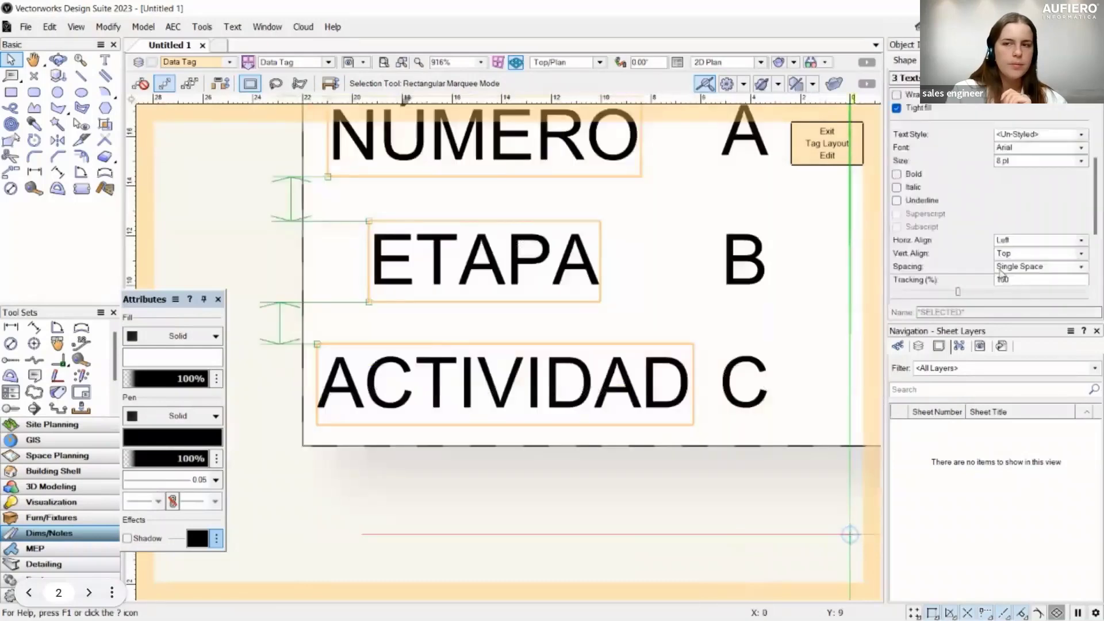
click(827, 144)
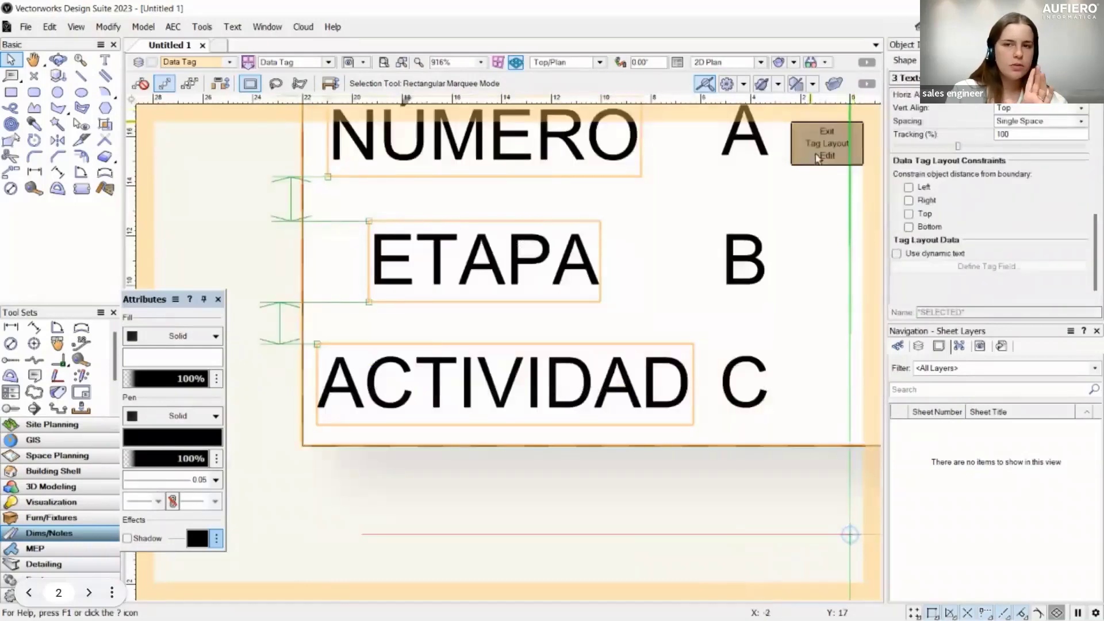
click(634, 264)
scroll(575, 285, up, 4)
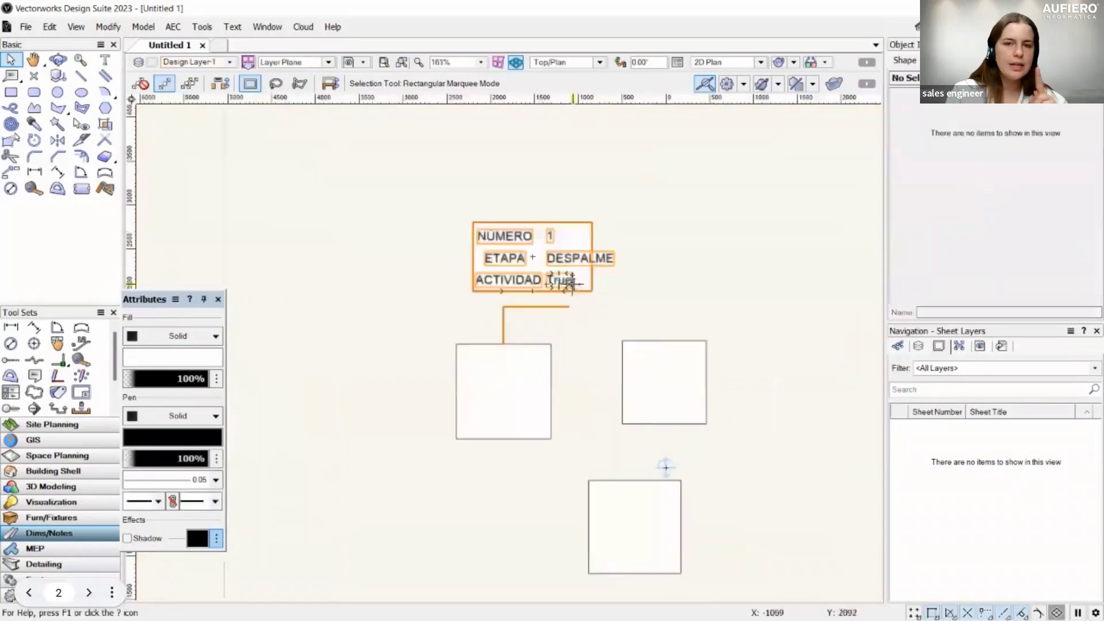
Reopen the tag layout, stretch the background rectangle's right side to a width of about 36 mm and fill it light green
double_click(617, 286)
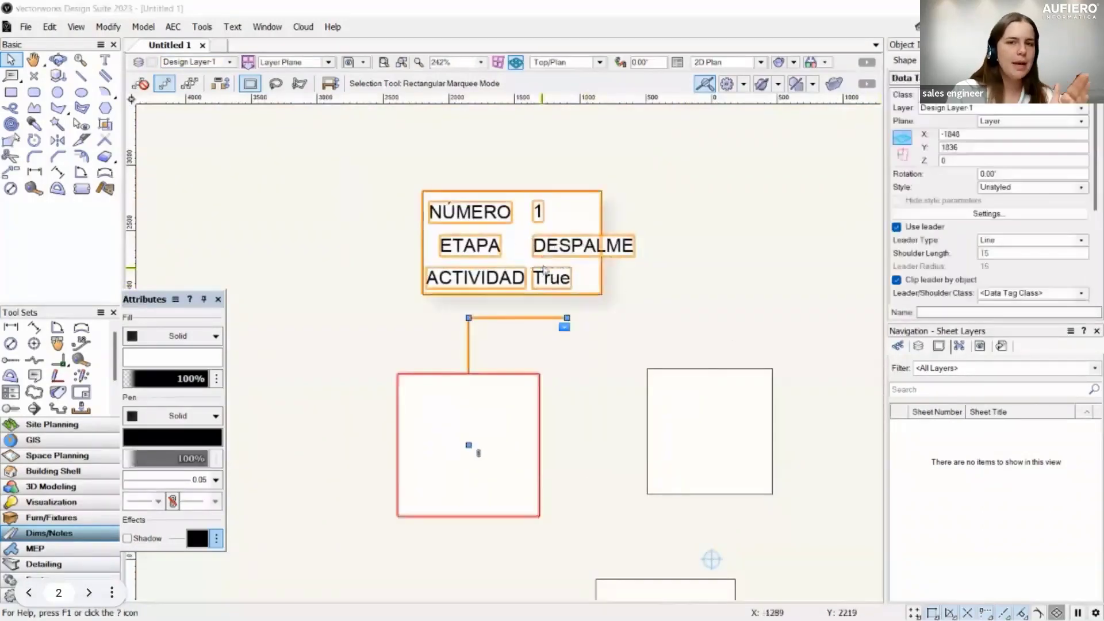
click(518, 364)
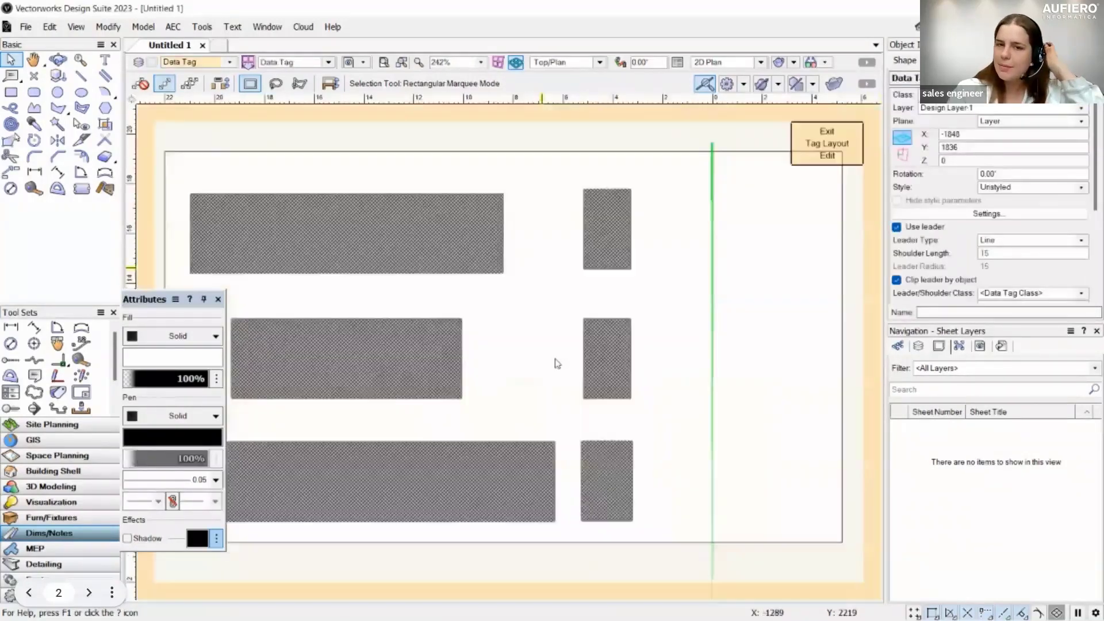
click(812, 331)
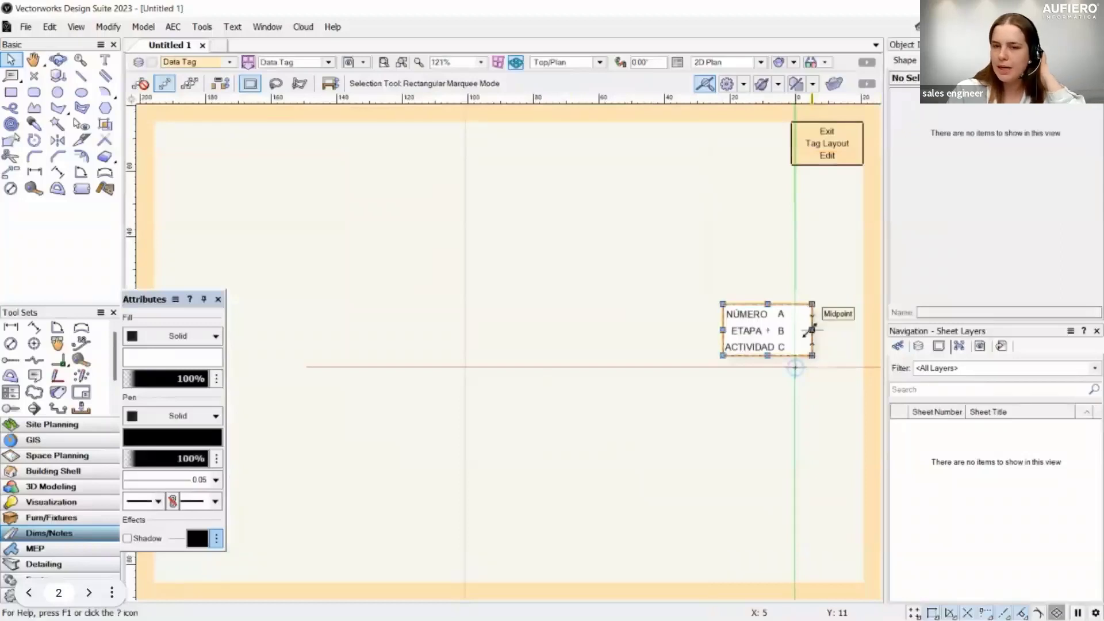
scroll(816, 336, up, 6)
middle_drag(768, 364, 604, 345)
drag(615, 287, 713, 288)
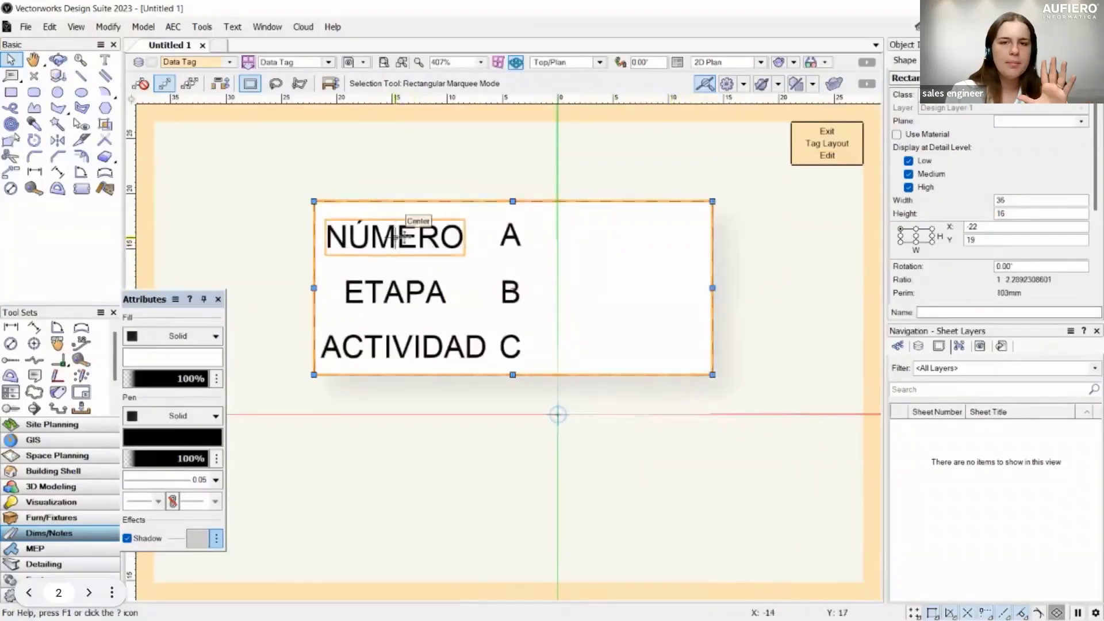
click(207, 362)
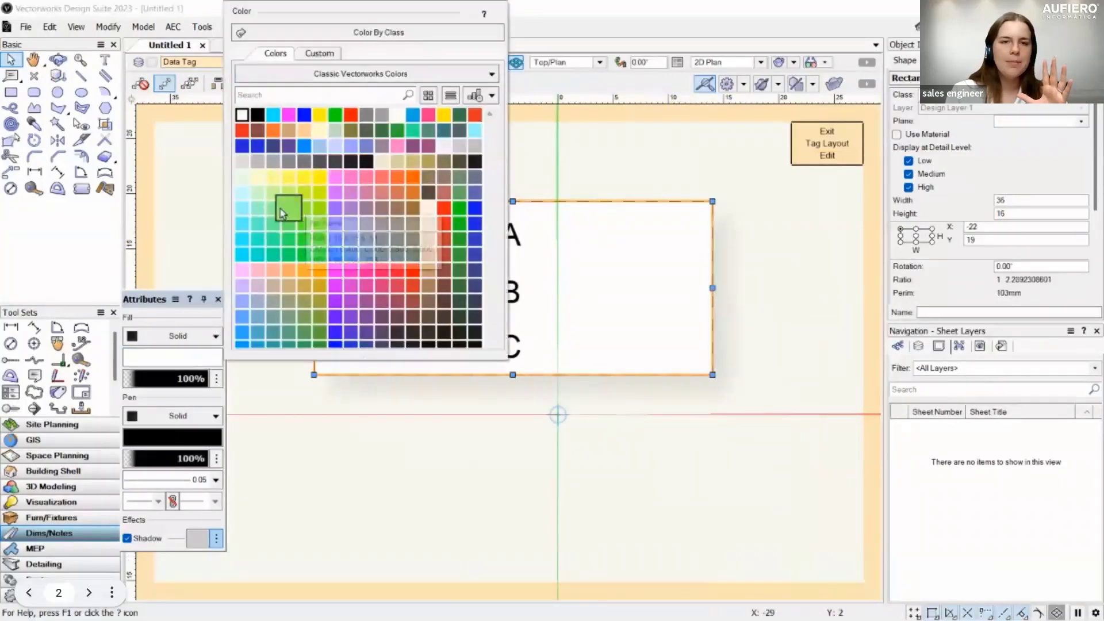
click(274, 208)
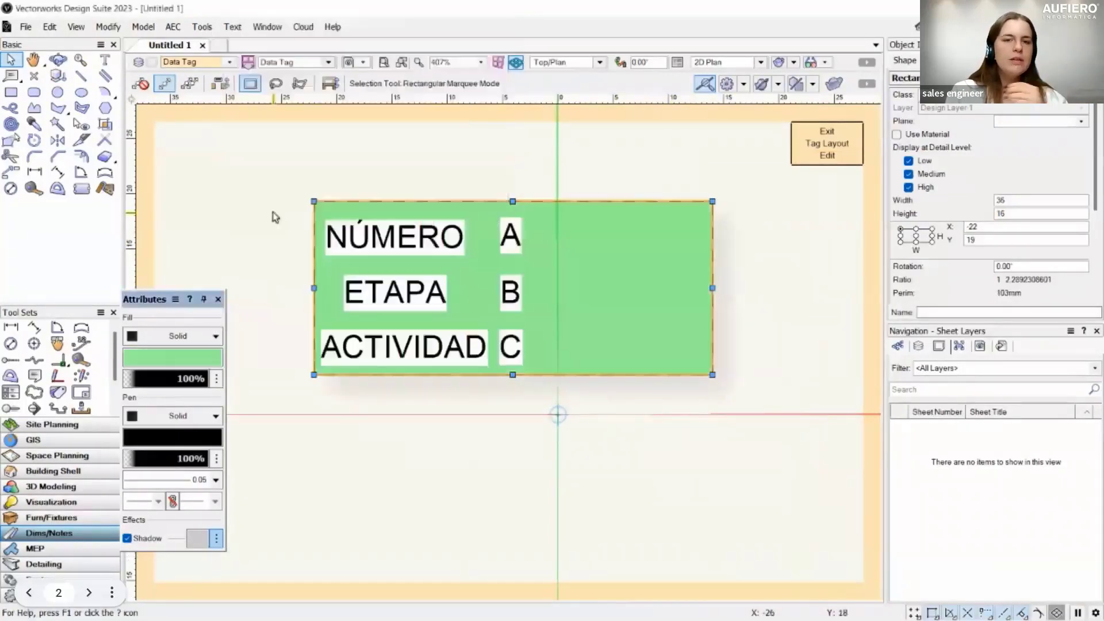
Remove the fill from all six tag texts (NÚMERO, ETAPA, ACTIVIDAD, A, B and C) by setting it to None
click(371, 241)
shift+click(509, 236)
shift+click(395, 293)
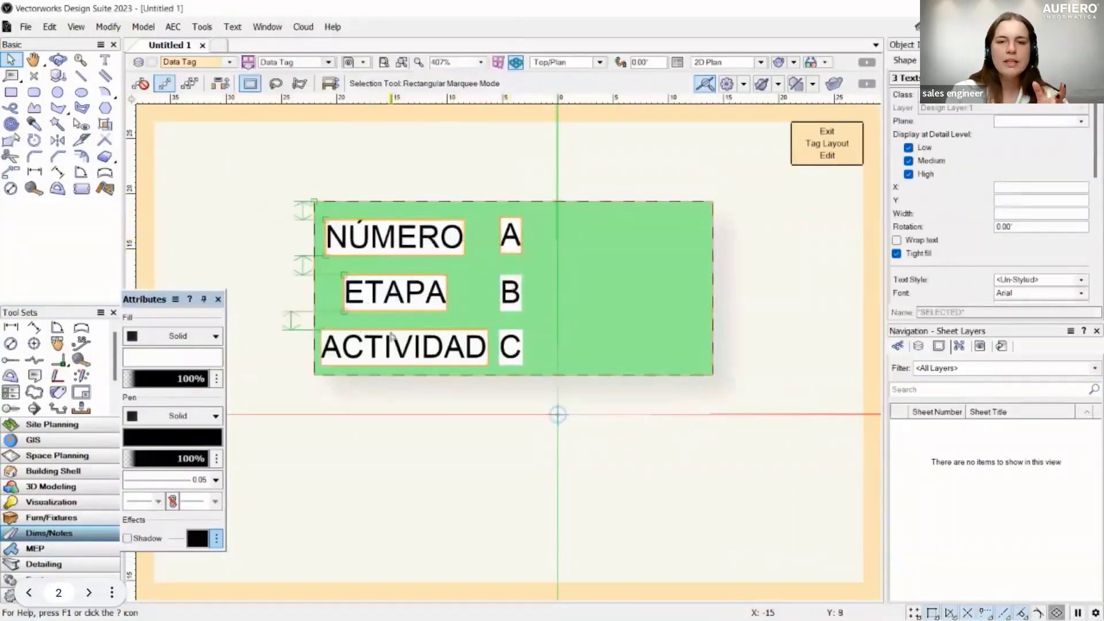
shift+click(510, 345)
shift+click(510, 292)
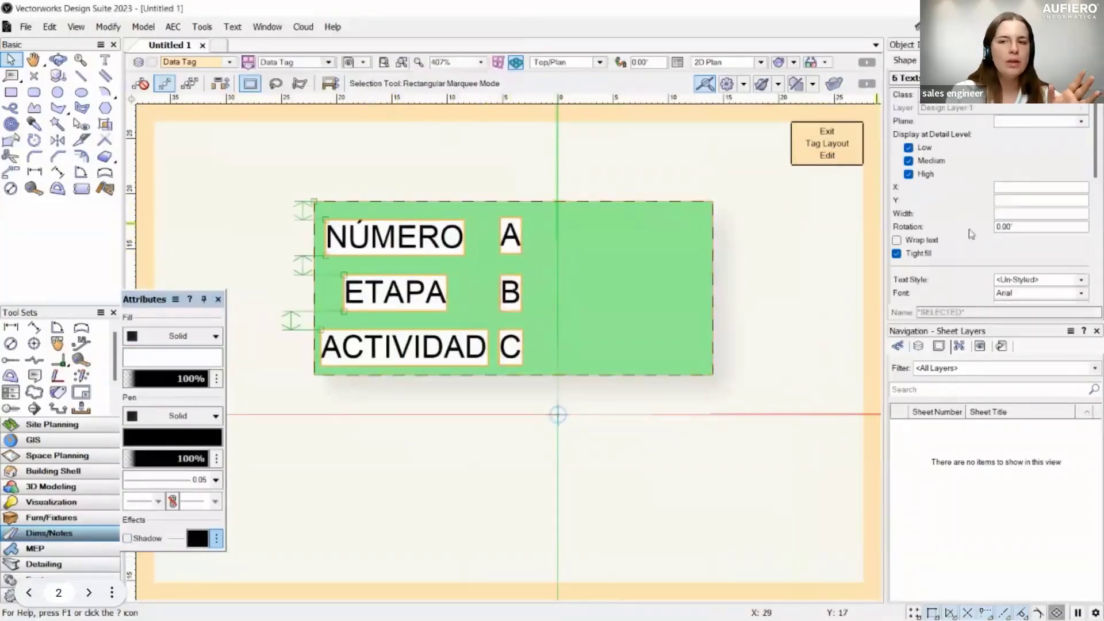
click(918, 257)
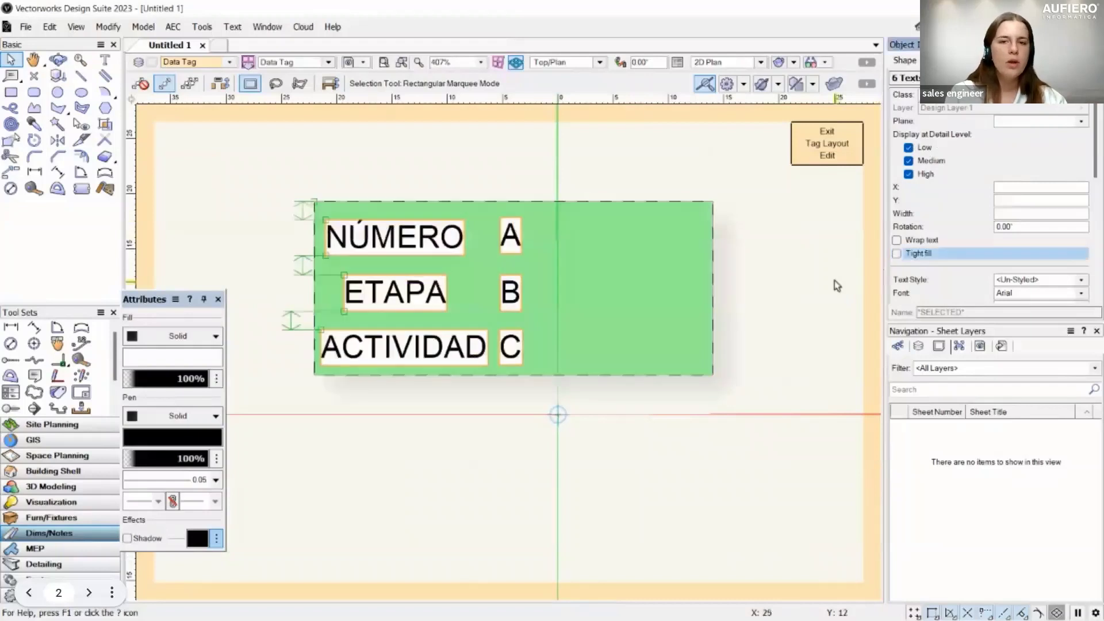
scroll(928, 266, down, 10)
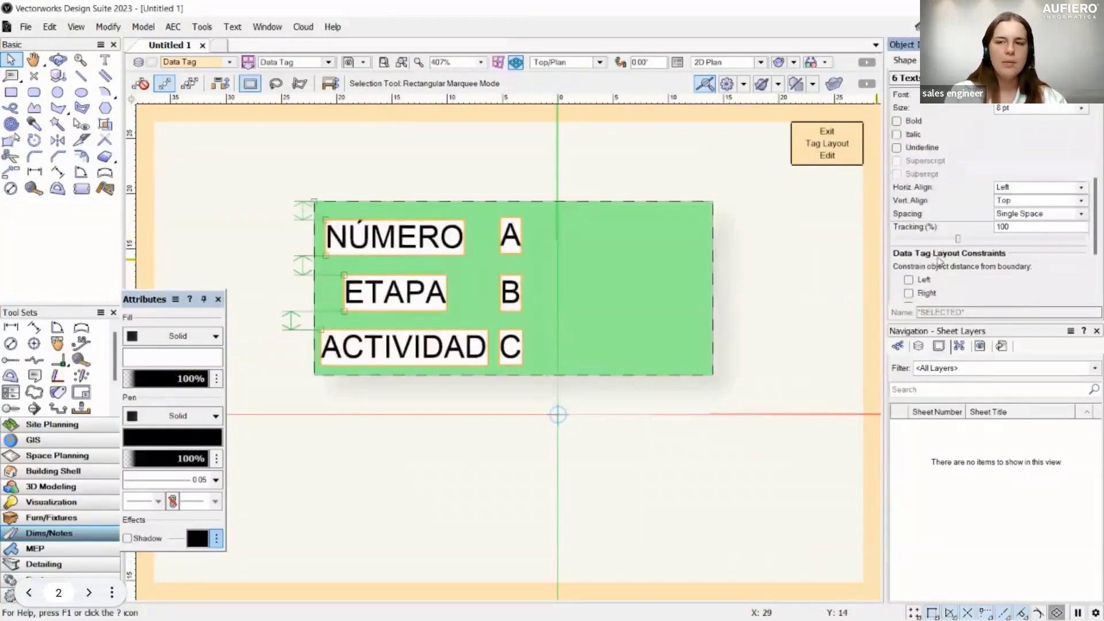
scroll(939, 260, up, 10)
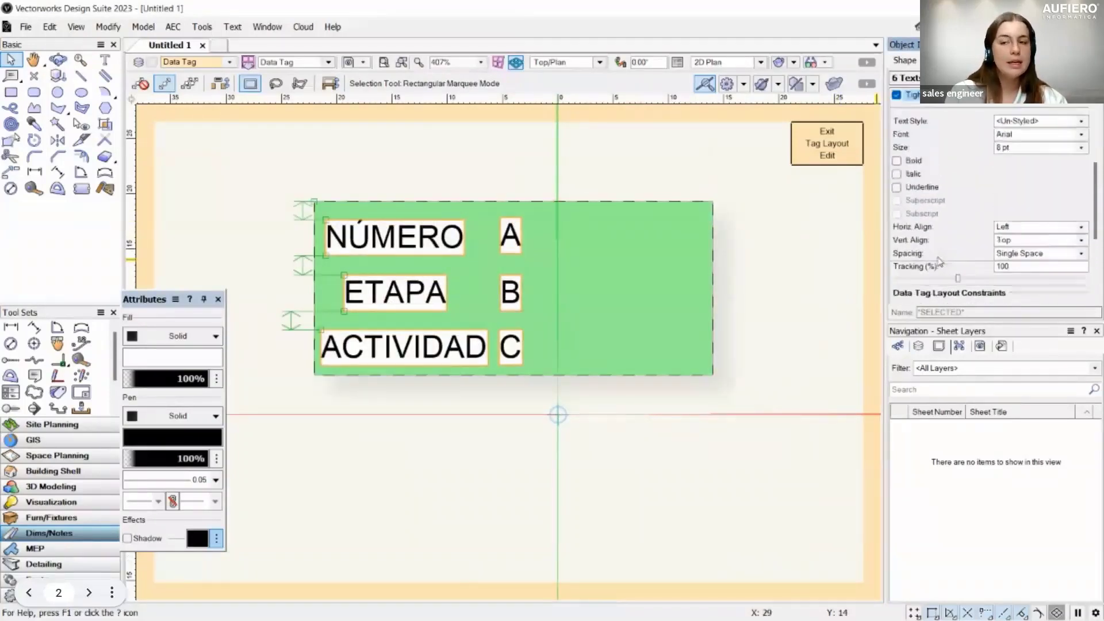
scroll(940, 262, down, 3)
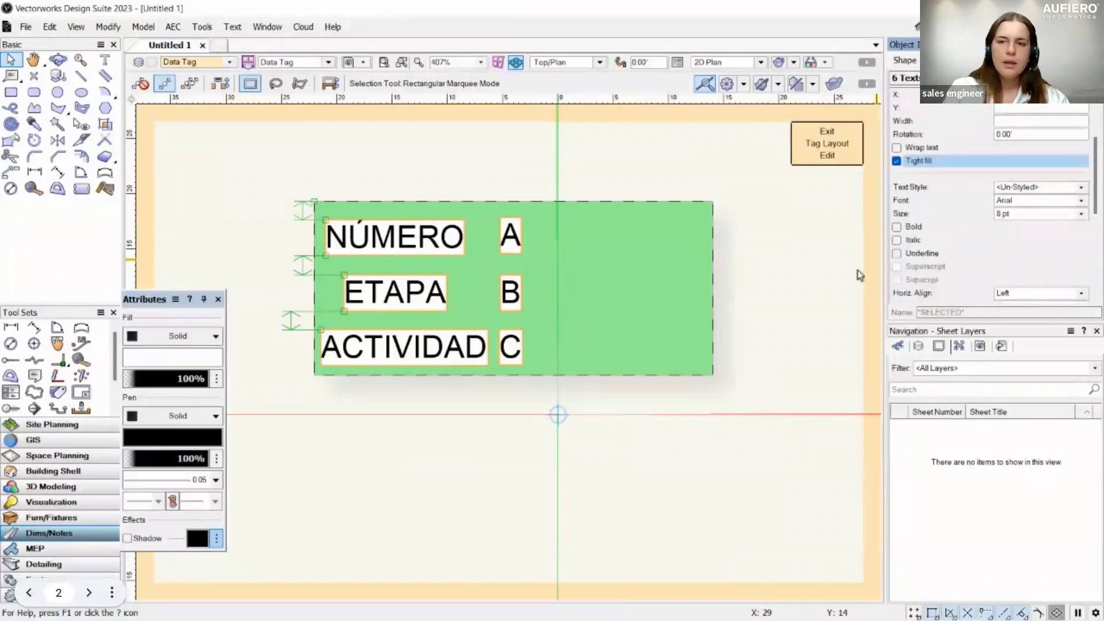
click(193, 337)
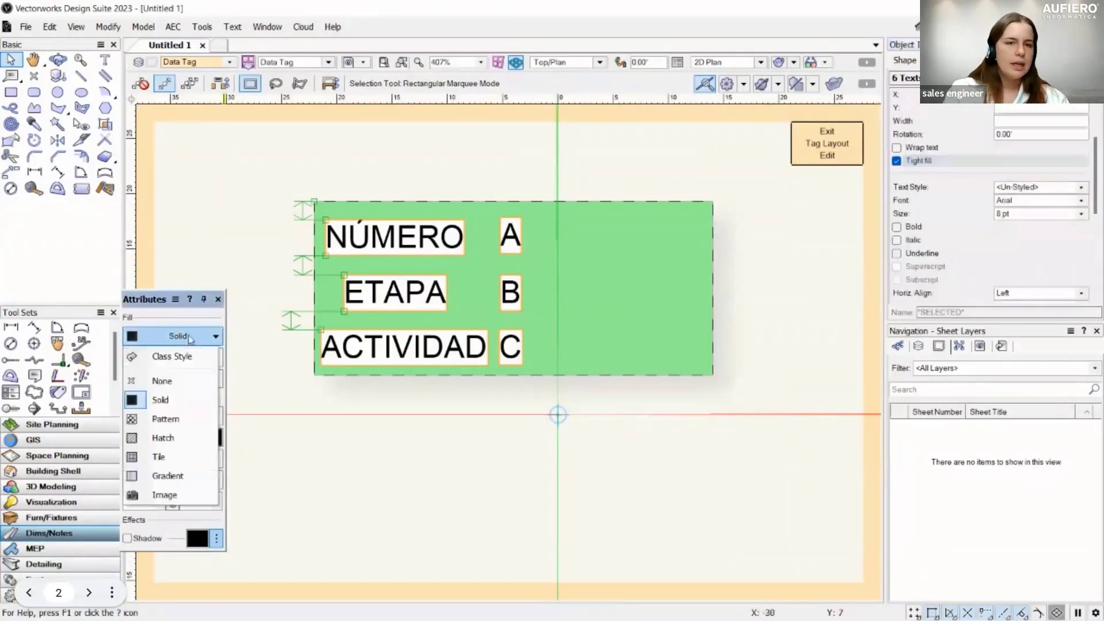
click(173, 379)
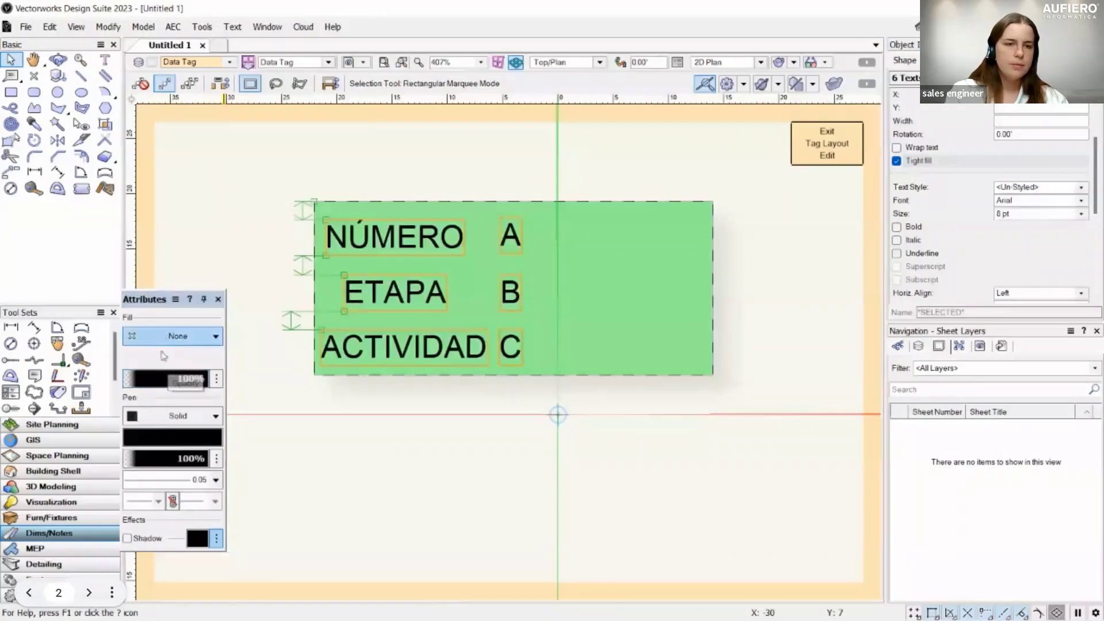
Set the pen colour of the six tag texts to white
click(180, 436)
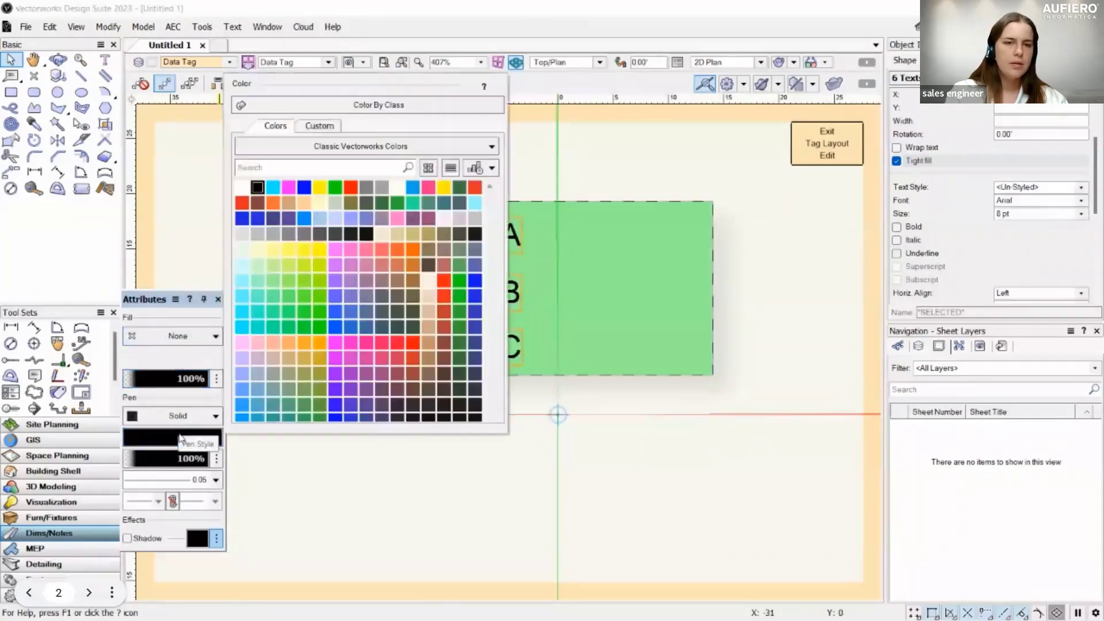
click(250, 194)
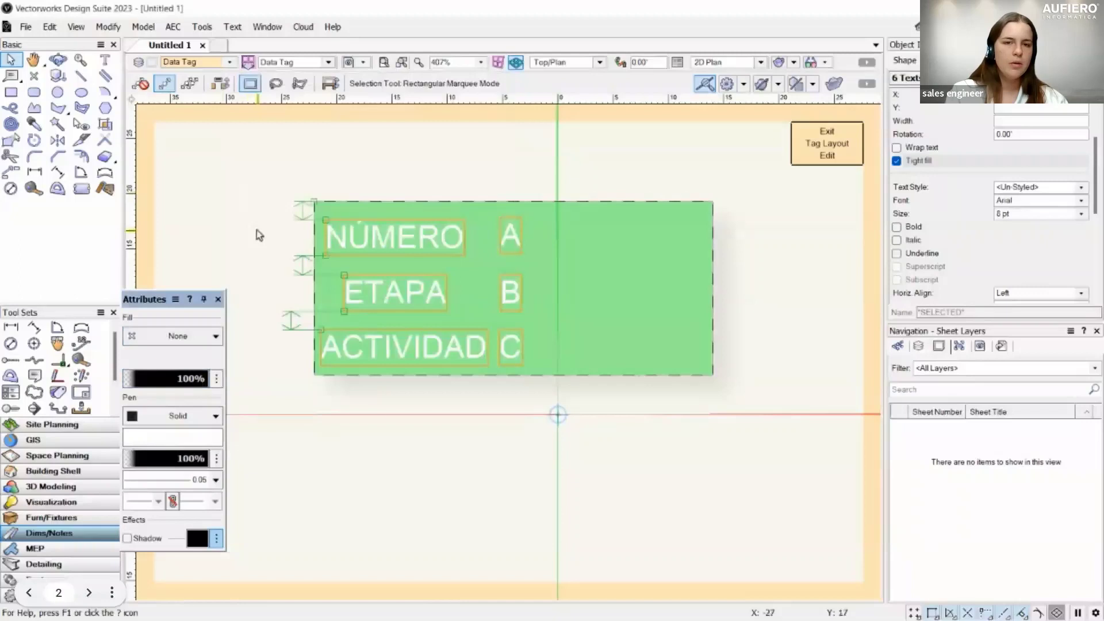
click(149, 444)
Change the background rectangle's fill to a dark green and exit the tag layout
click(639, 326)
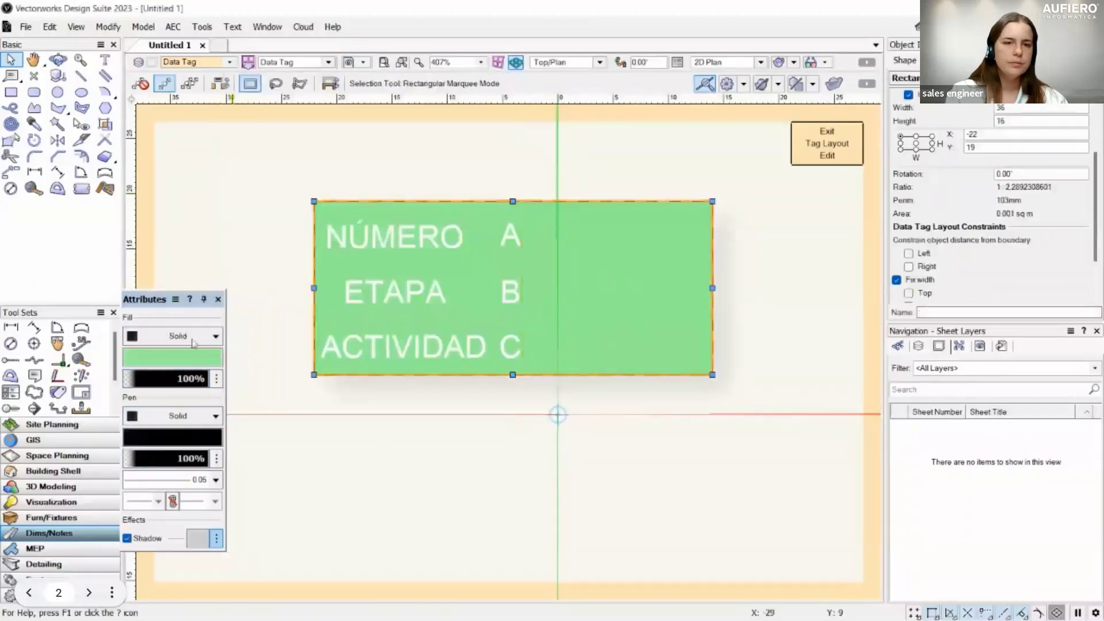
click(161, 357)
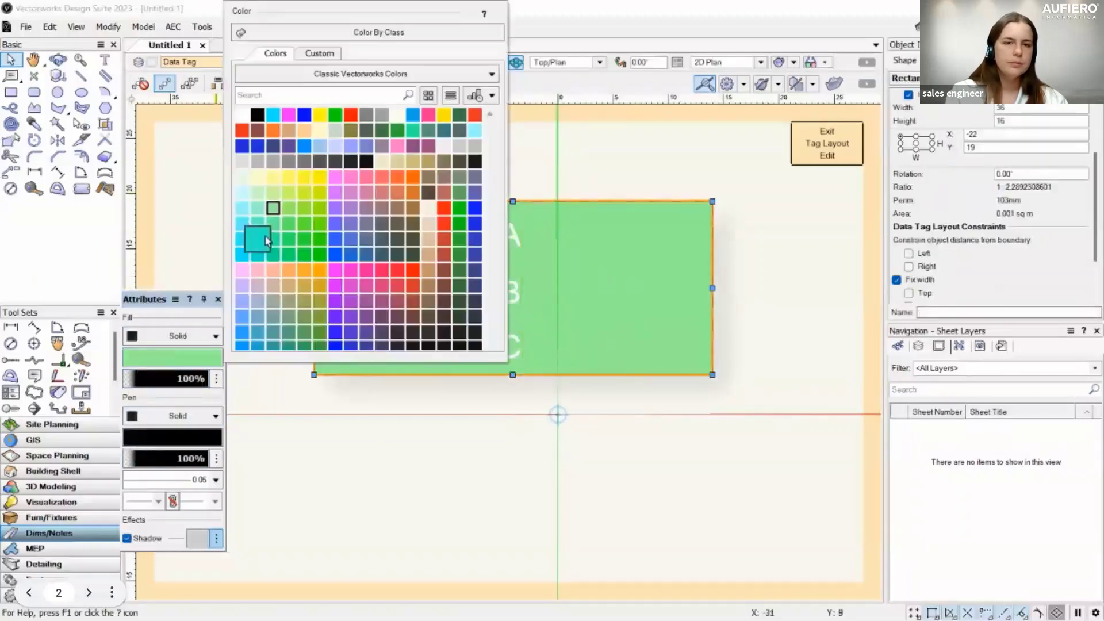
click(294, 331)
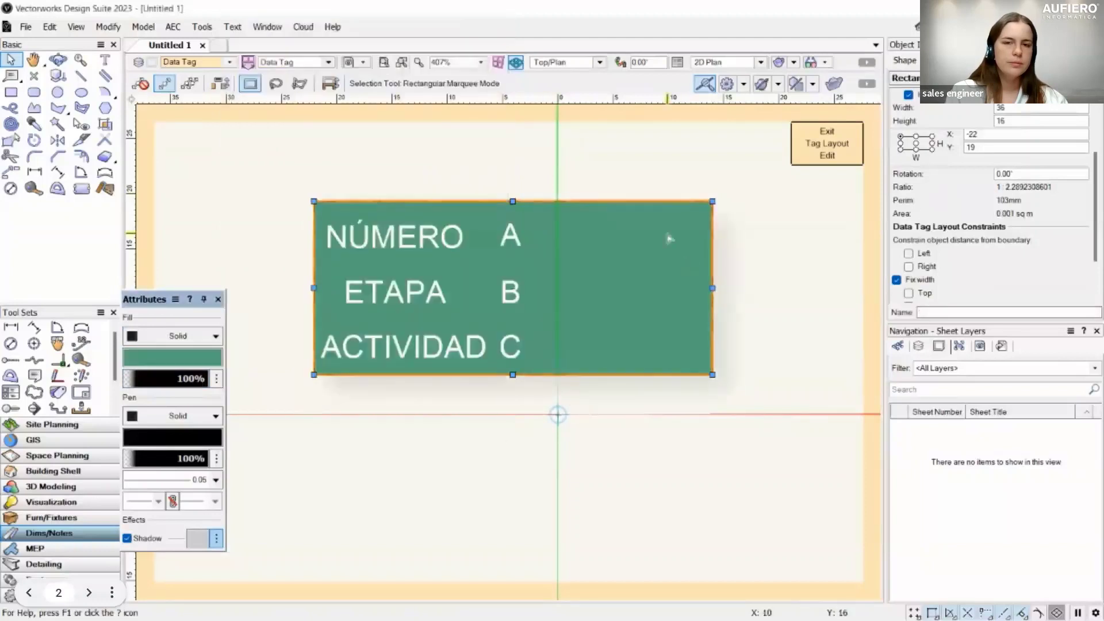
click(827, 144)
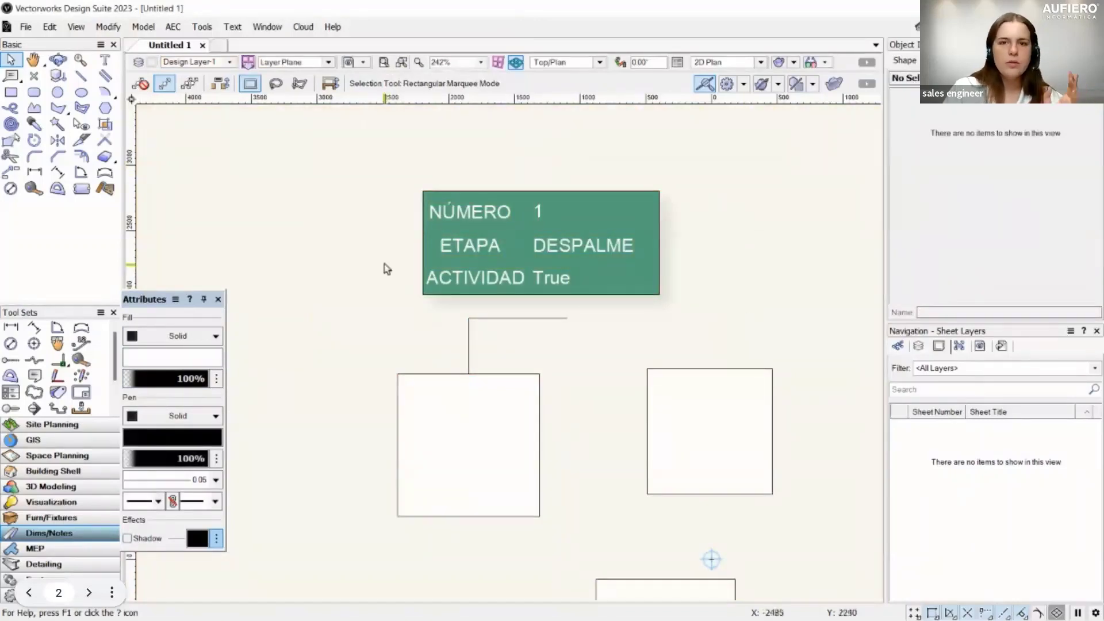
Reopen the tag's Tag Layout component to review it, and exit without editing
double_click(438, 290)
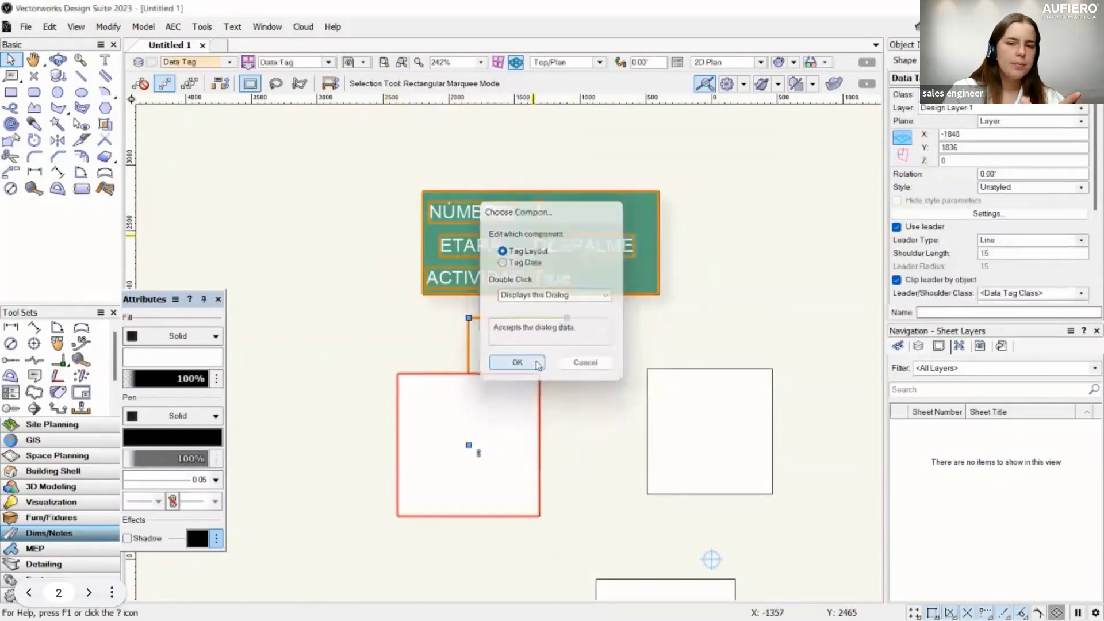
click(517, 363)
click(836, 144)
Set the data tag's horizontal position to Right and keep Leader End as the part that moves with the object
scroll(1023, 284, down, 5)
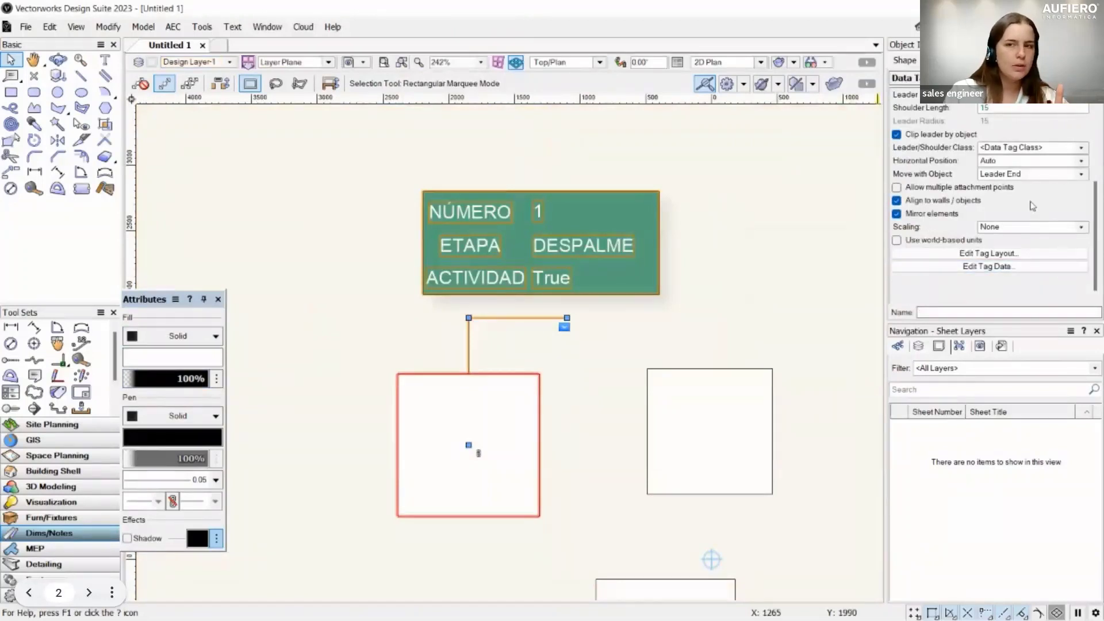
click(1021, 147)
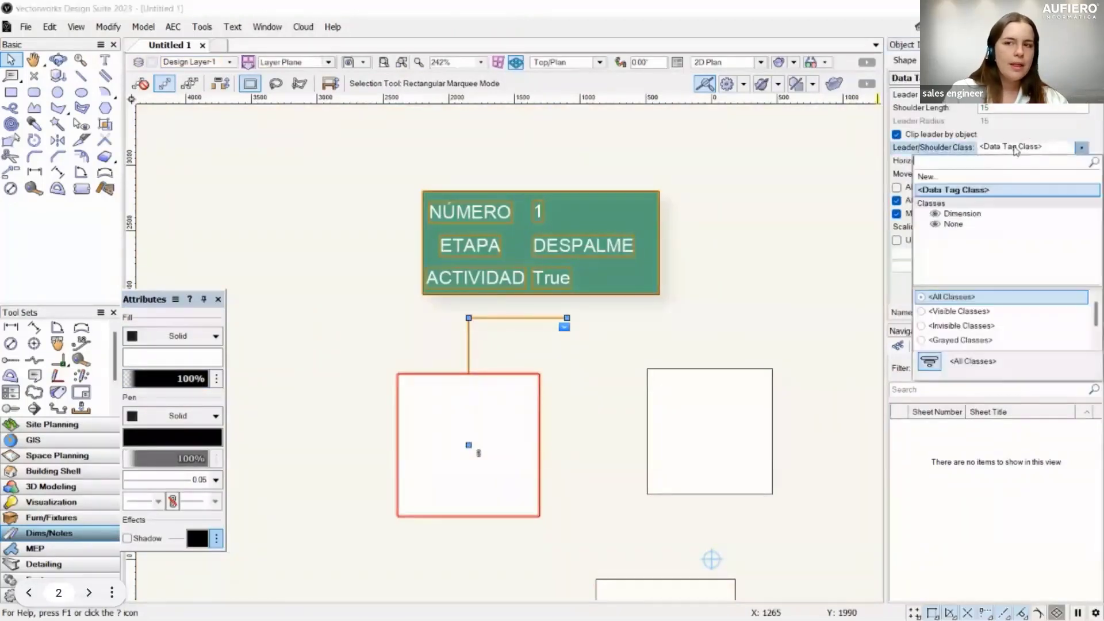
click(1008, 168)
click(1008, 168)
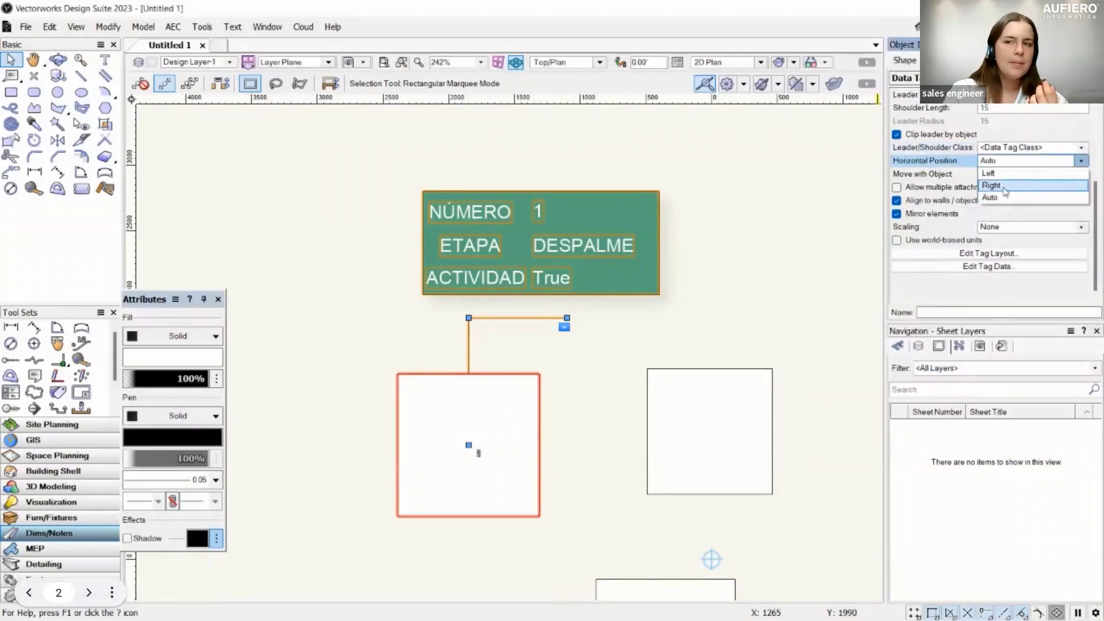
click(1005, 191)
click(1006, 174)
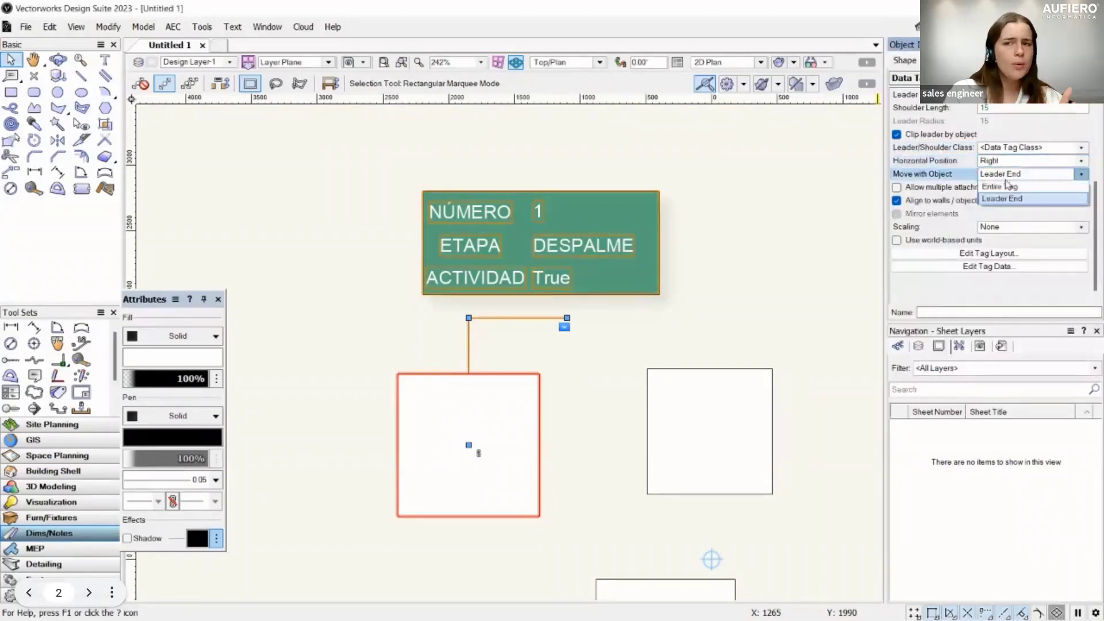
click(1005, 198)
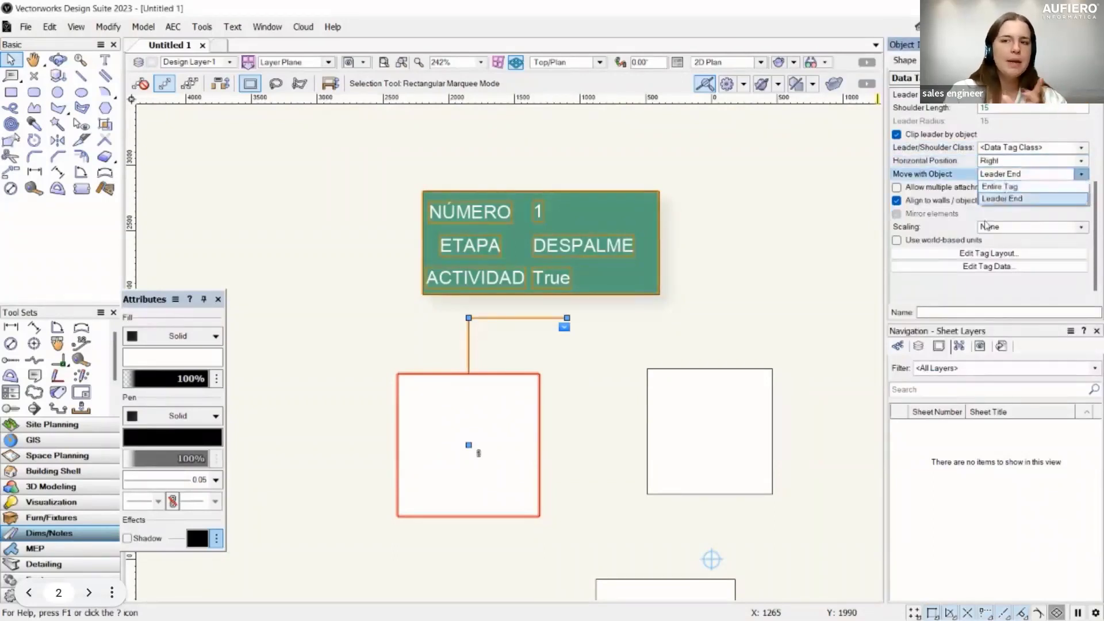
click(779, 265)
Create a new plug-in style from the unstyled data tag in the Data Tag Styles folder and name it ZONA DE CONSTRUCCION
scroll(485, 224, down, 3)
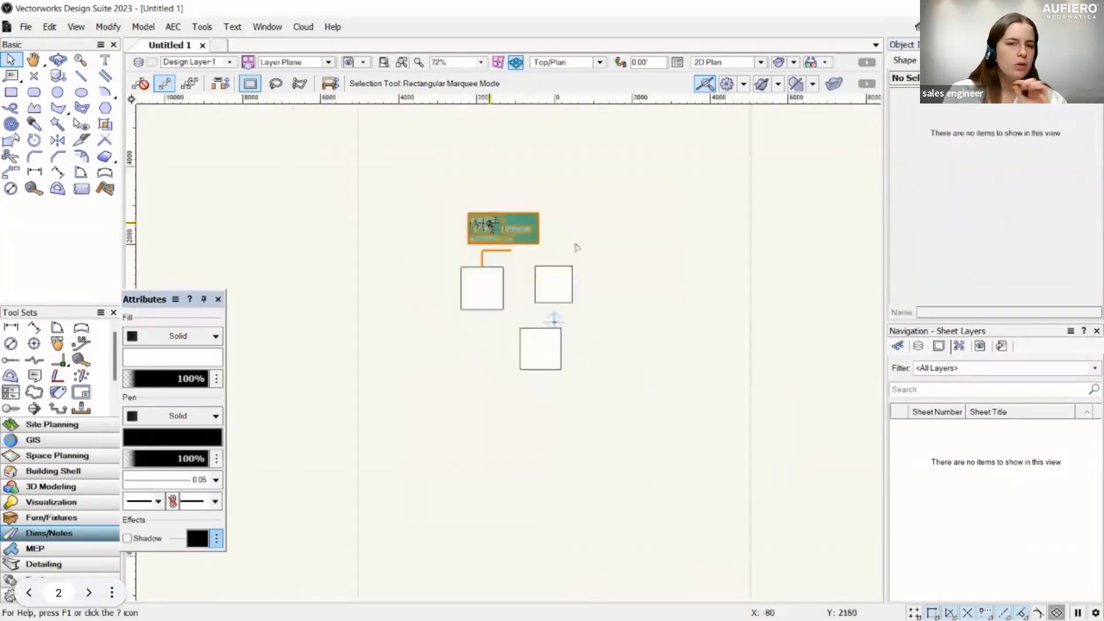
scroll(547, 239, up, 3)
click(320, 338)
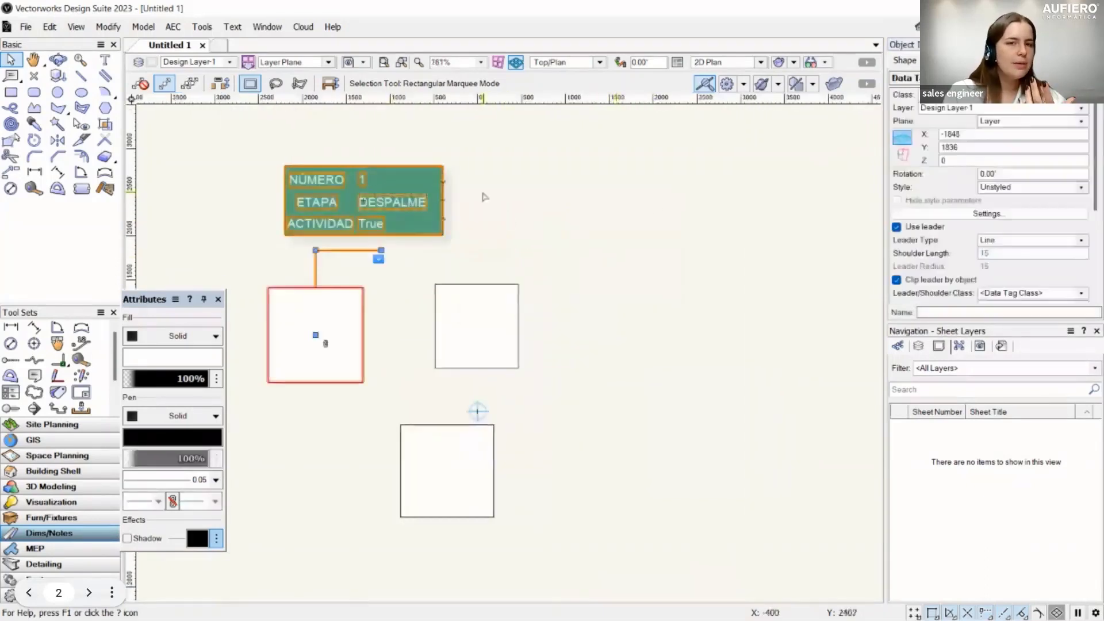
click(1015, 188)
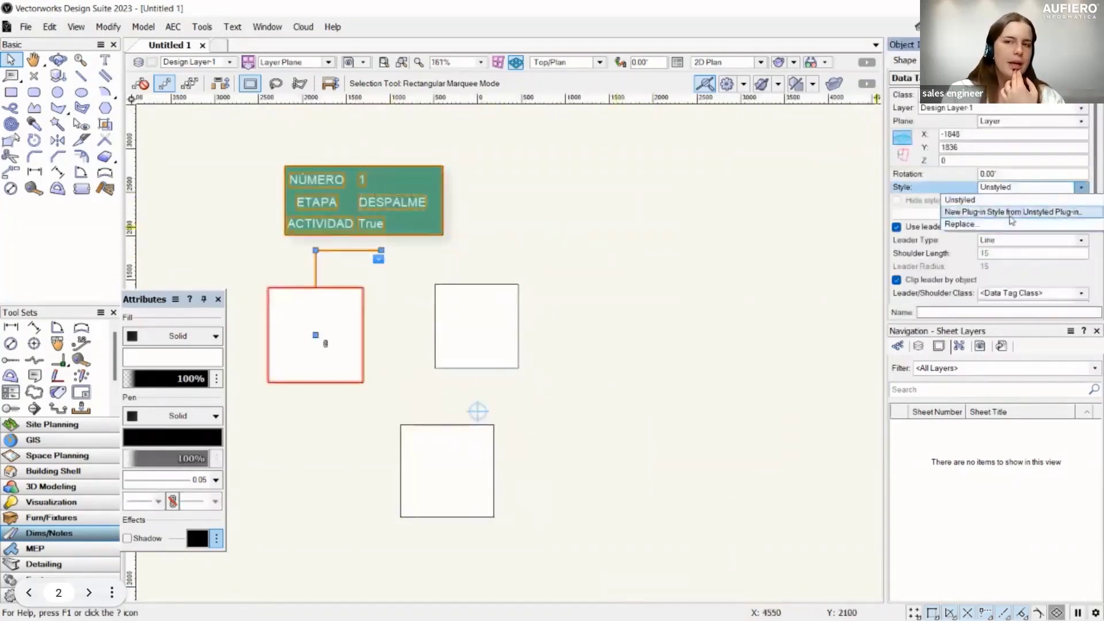
click(1010, 216)
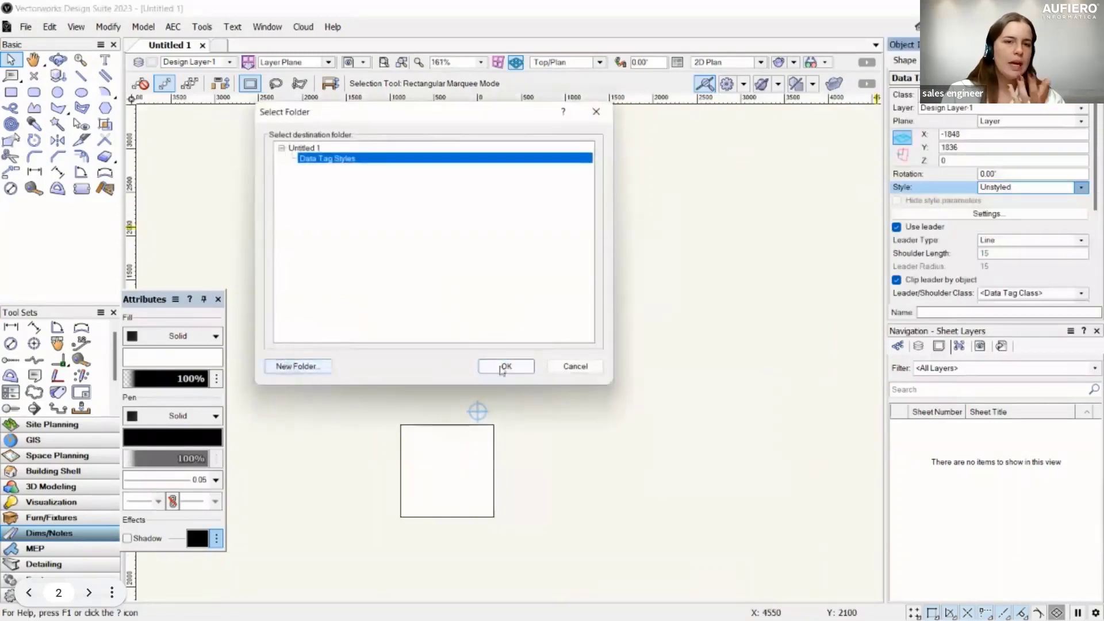
click(505, 367)
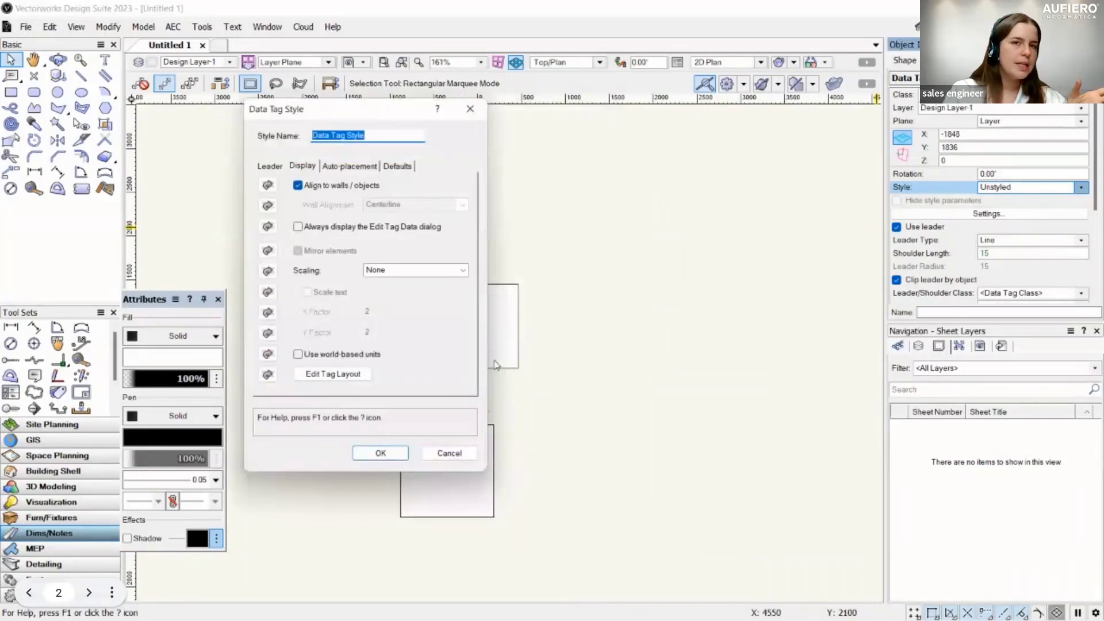
text(ZZO)
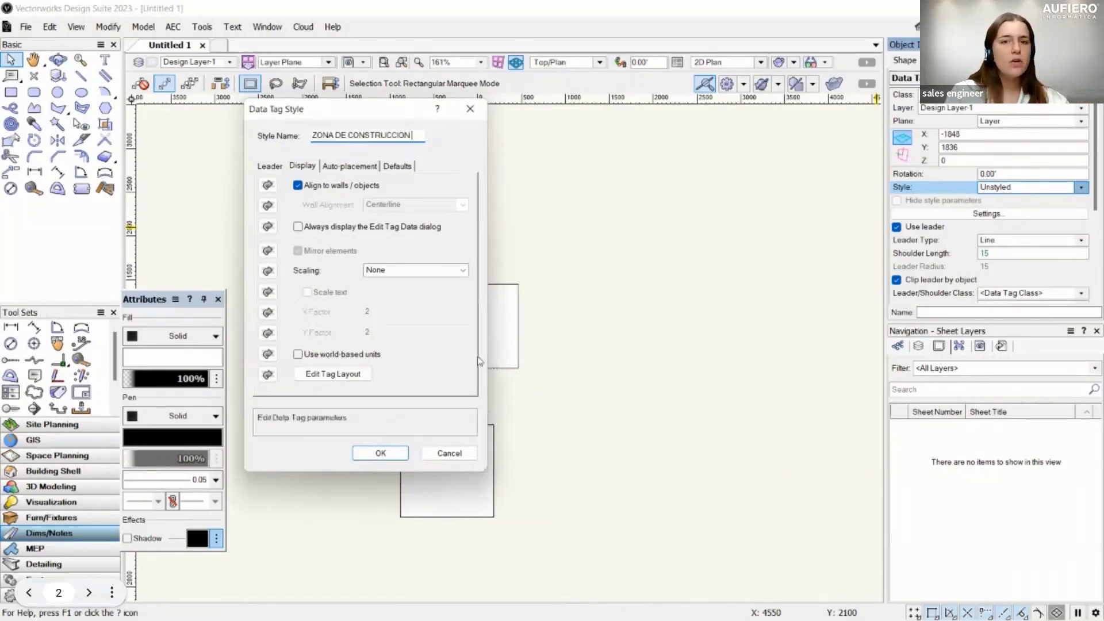
Review the new style's leader, auto-placement and defaults settings, and save the style
click(270, 166)
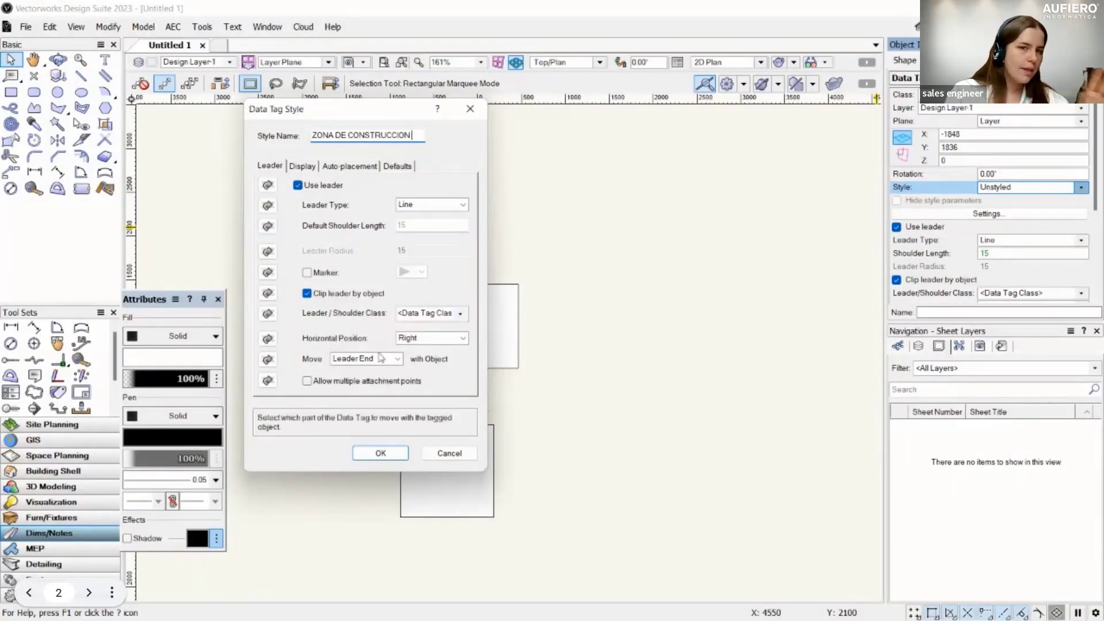
click(359, 171)
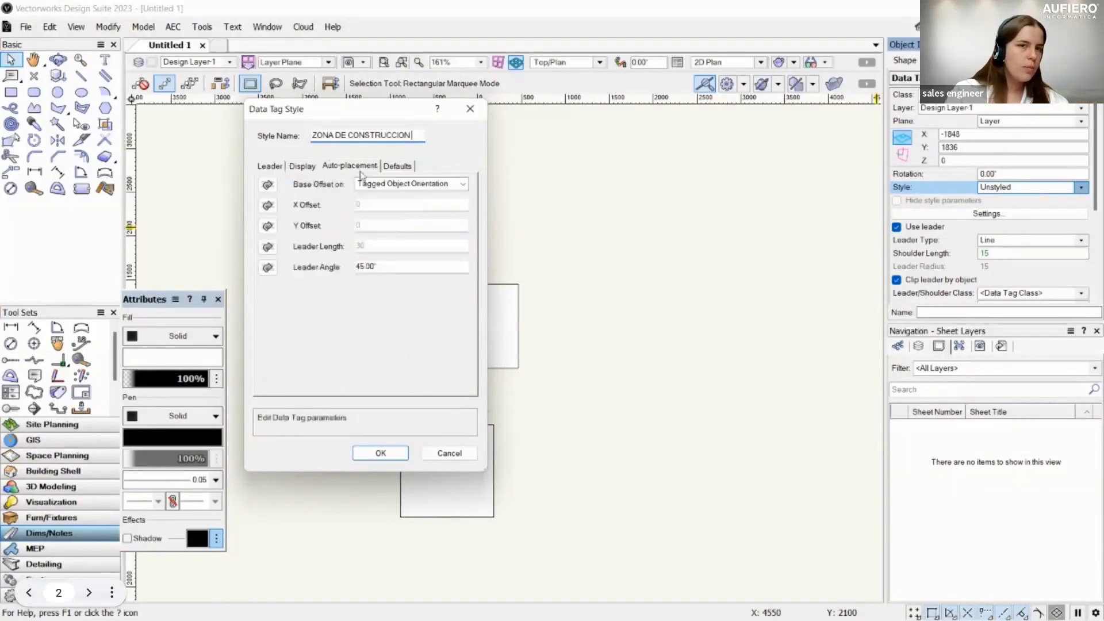
click(397, 166)
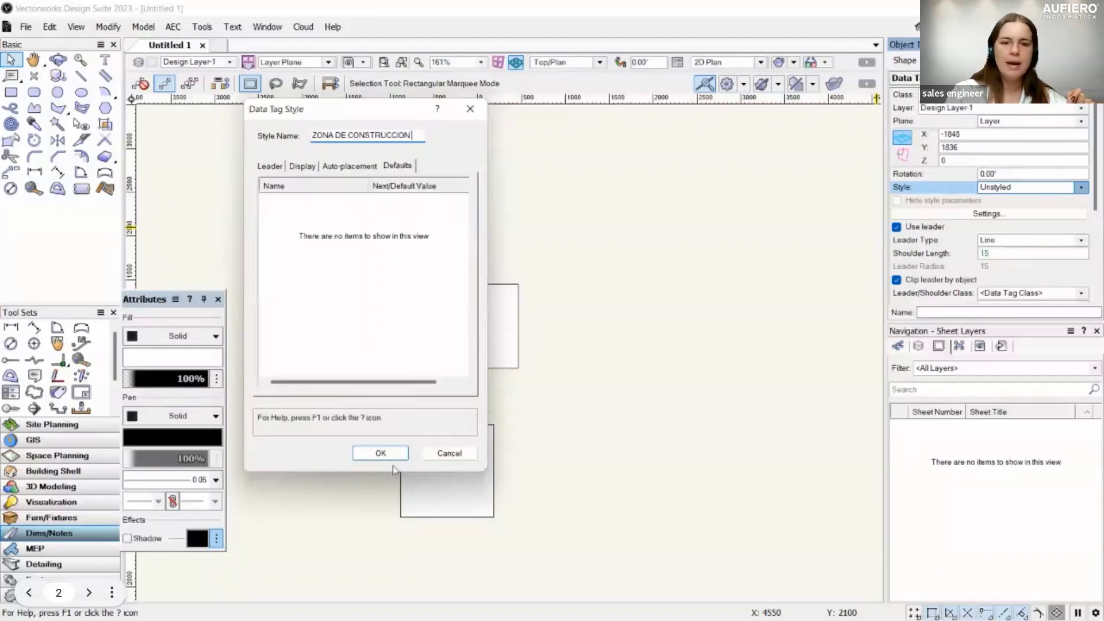
click(380, 453)
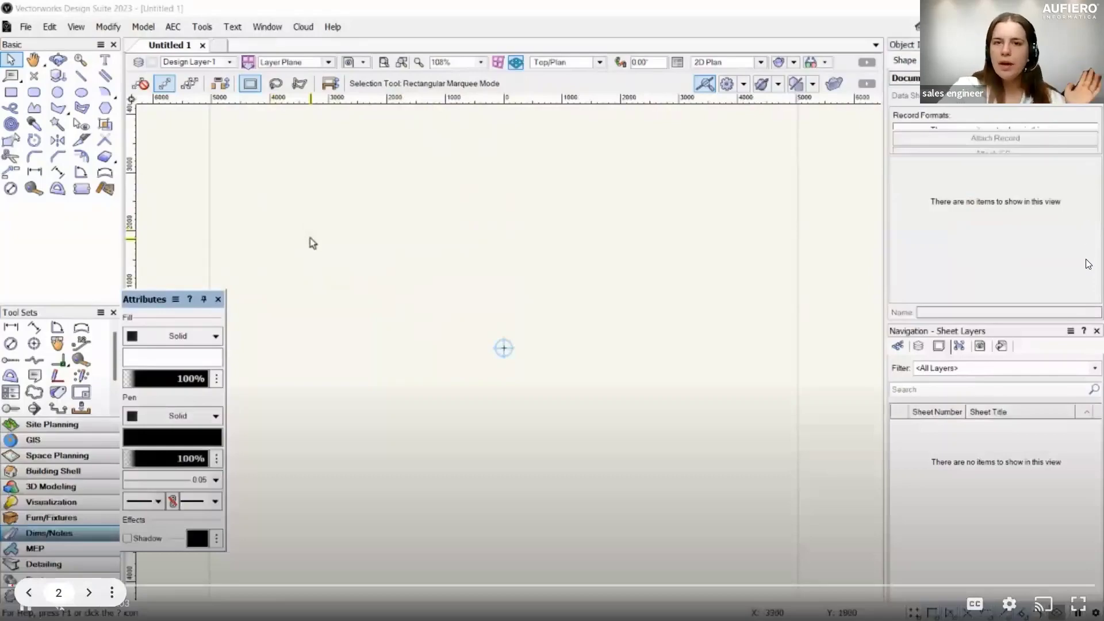
key(Right)
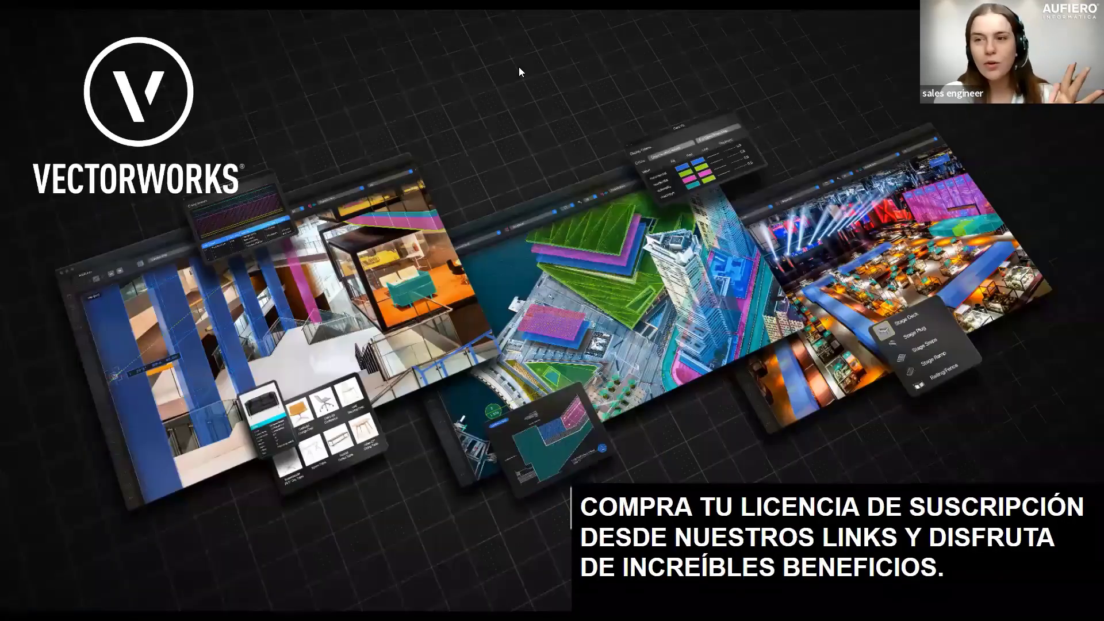